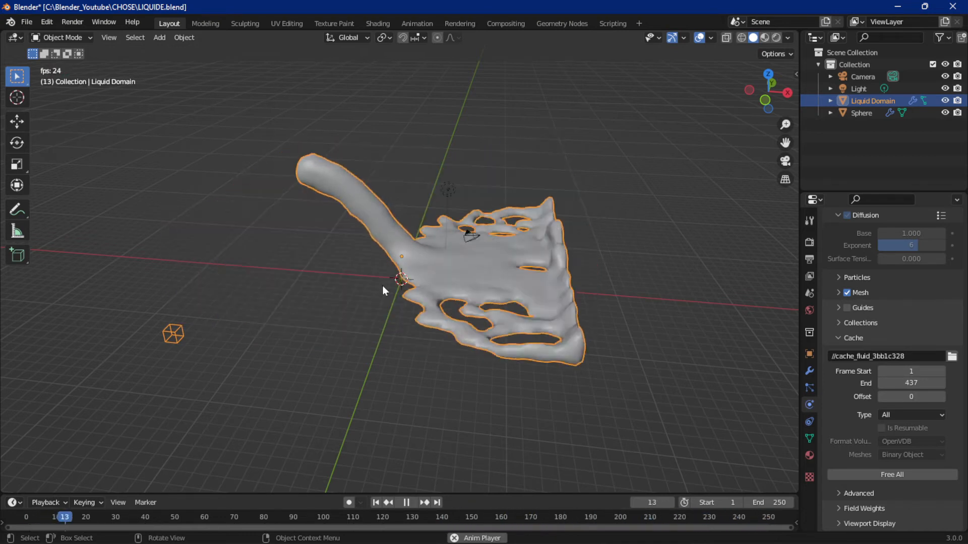
Create a new General file, discarding the unsaved changes in the current liquid scene.
{"action": "left_click", "coordinate": [29, 21]}
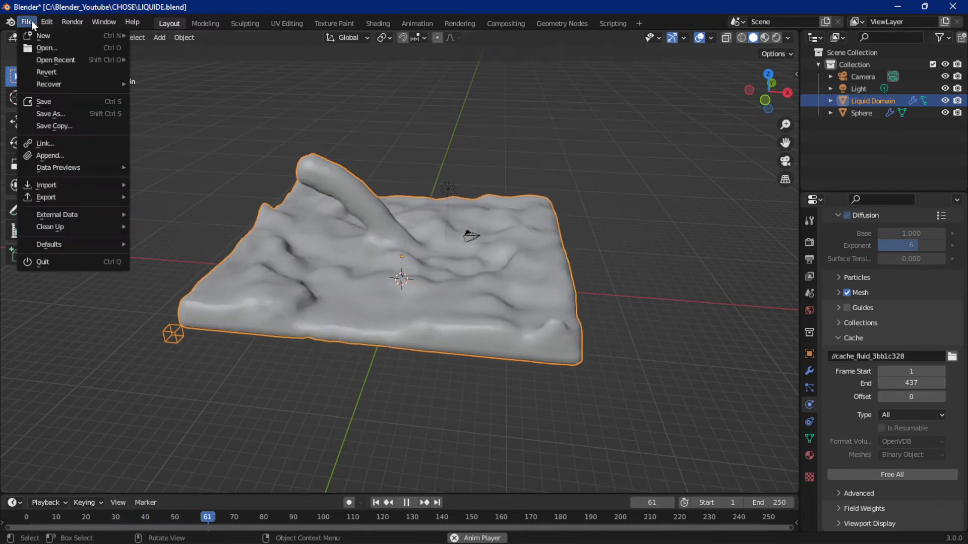
{"action": "mouse_move", "coordinate": [101, 36]}
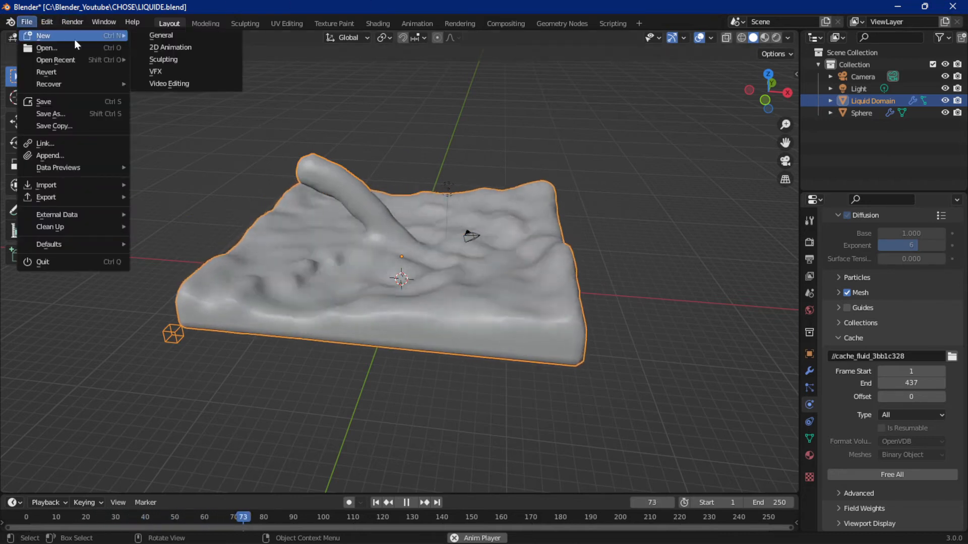
{"action": "left_click", "coordinate": [171, 36]}
{"action": "left_click", "coordinate": [507, 301]}
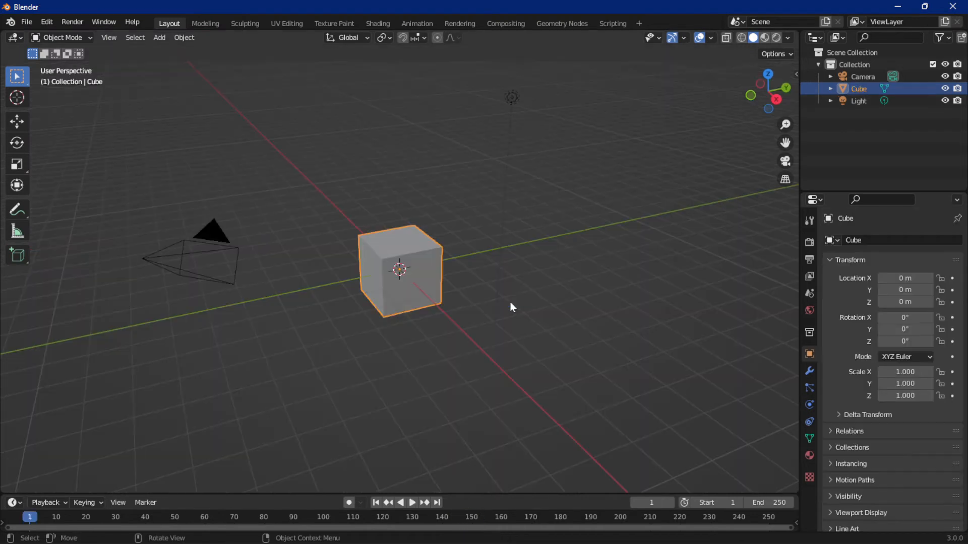
Apply the Quick Liquid effect to the default cube.
{"action": "middle_click_drag", "start_coordinate": [475, 323], "coordinate": [481, 309]}
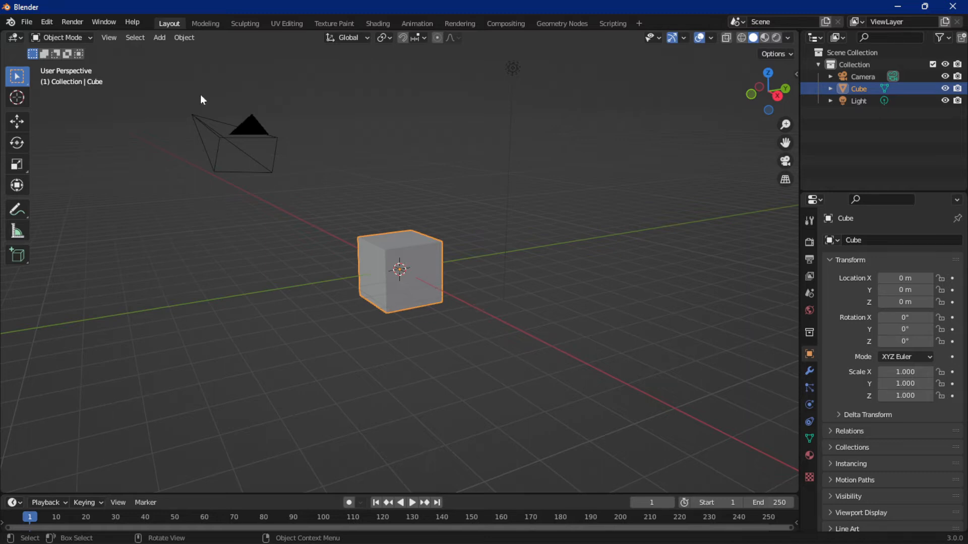
{"action": "left_click", "coordinate": [184, 37]}
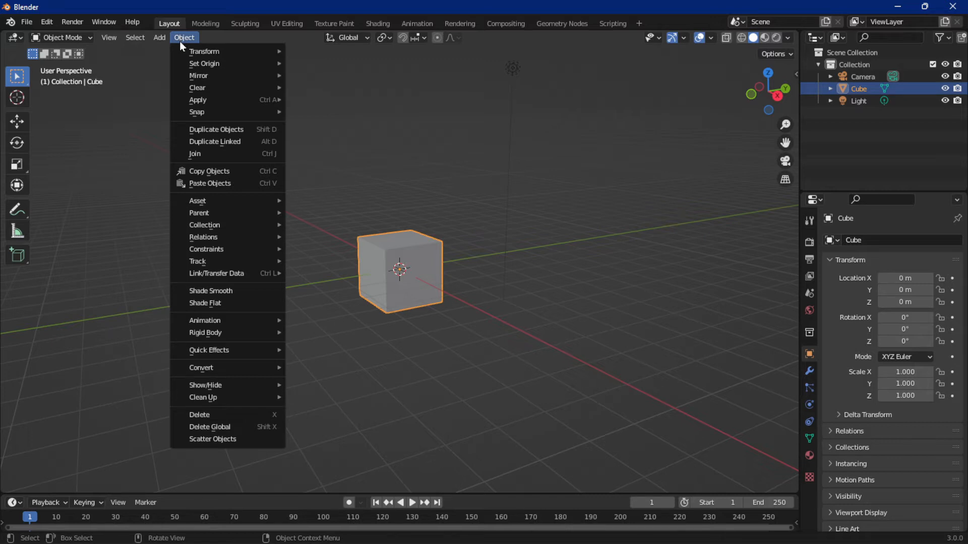
{"action": "mouse_move", "coordinate": [206, 351]}
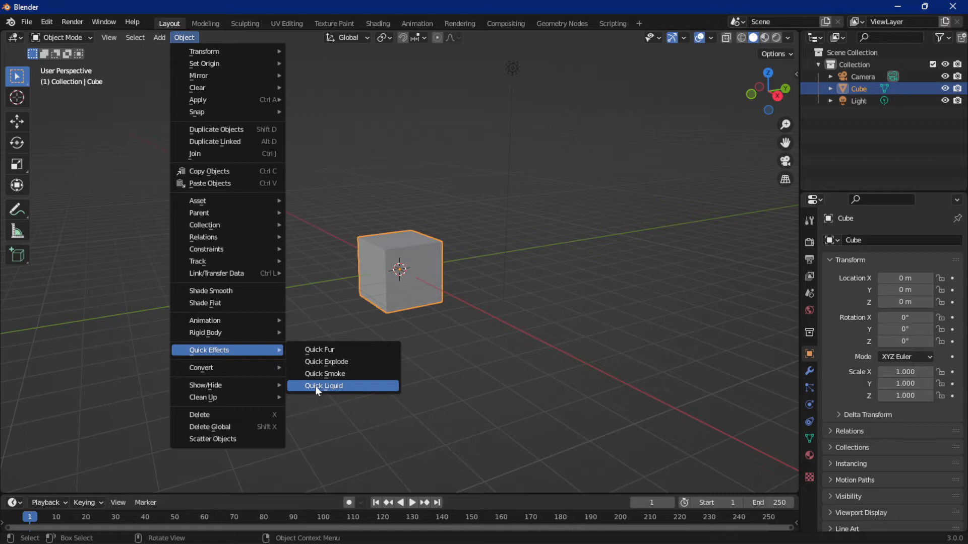
{"action": "left_click", "coordinate": [316, 386]}
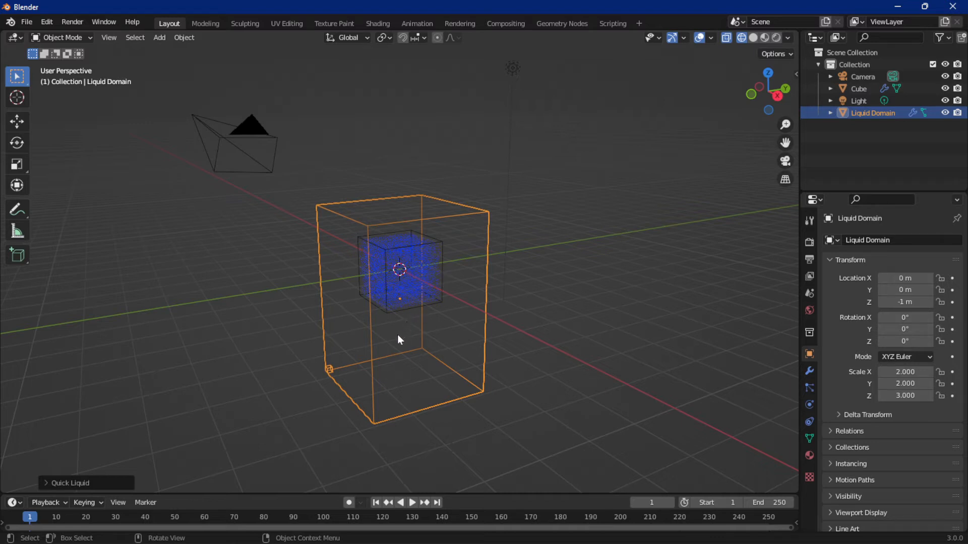
Select the cube together with the liquid domain and move both up about 4.05 m along Z in front view.
{"action": "scroll", "coordinate": [412, 285], "scroll_direction": "down", "scroll_amount": 3}
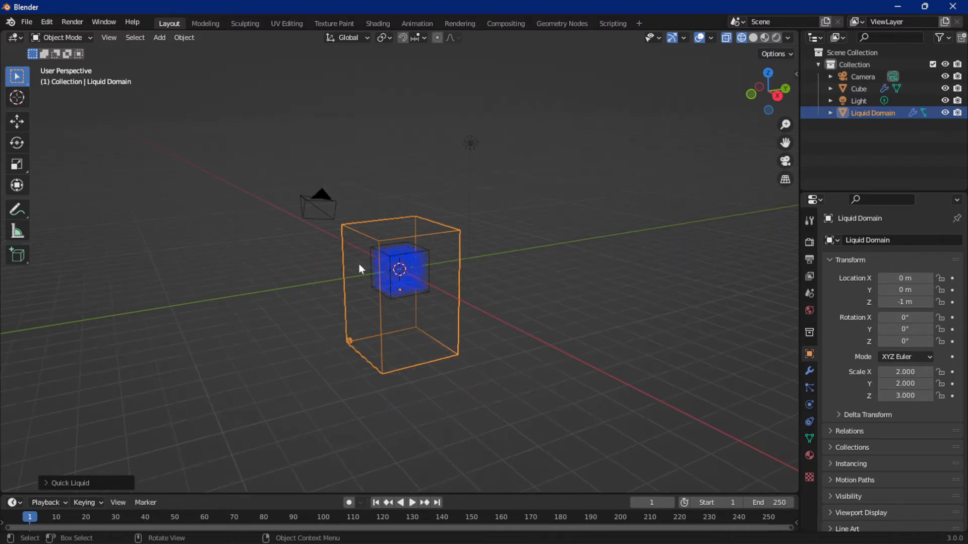
{"action": "scroll", "coordinate": [370, 255], "scroll_direction": "down", "scroll_amount": 4}
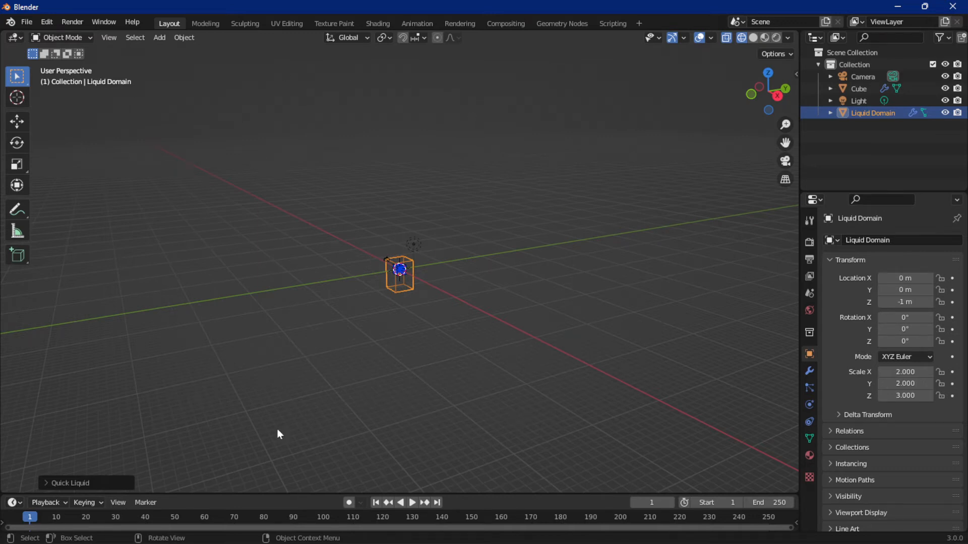
{"action": "scroll", "coordinate": [421, 310], "scroll_direction": "up", "scroll_amount": 7}
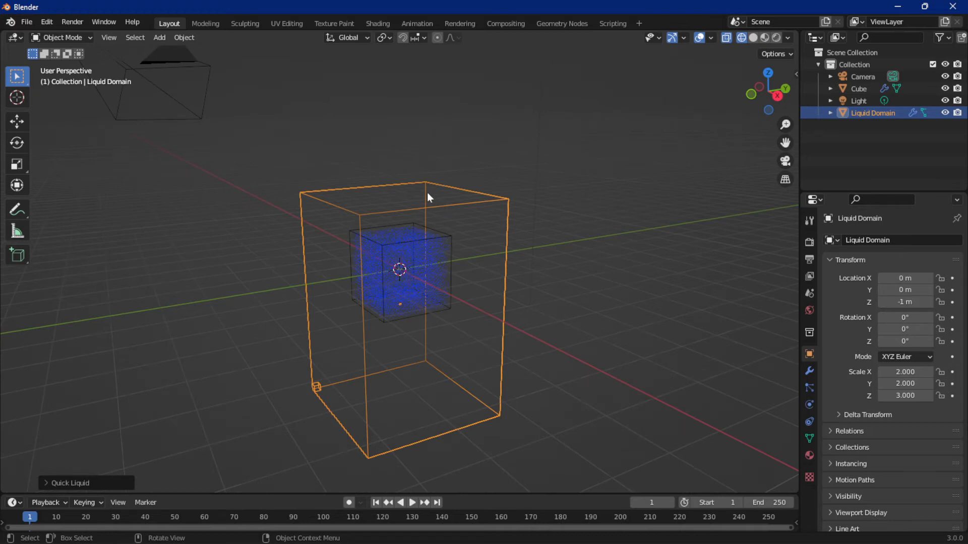
{"action": "left_click", "coordinate": [430, 310], "text": "shift"}
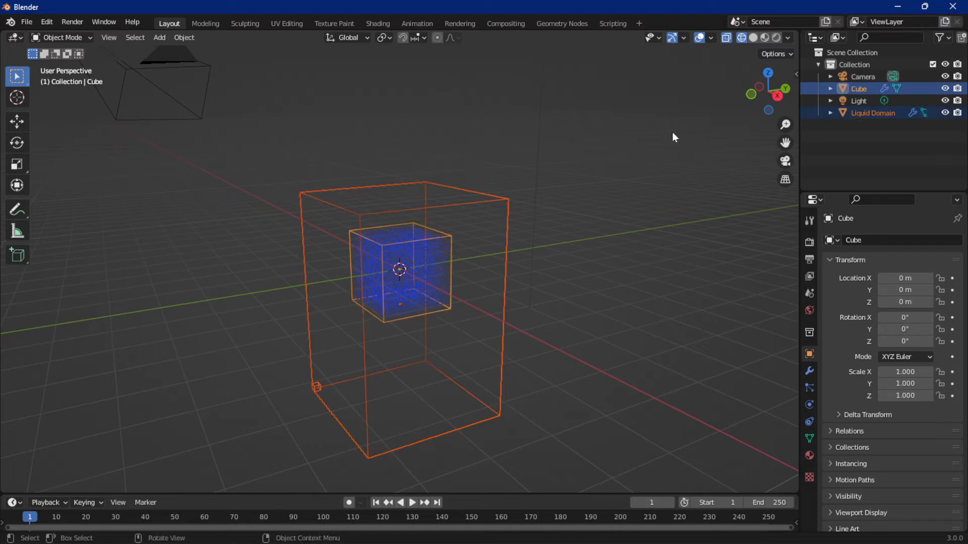
{"action": "left_click", "coordinate": [751, 94]}
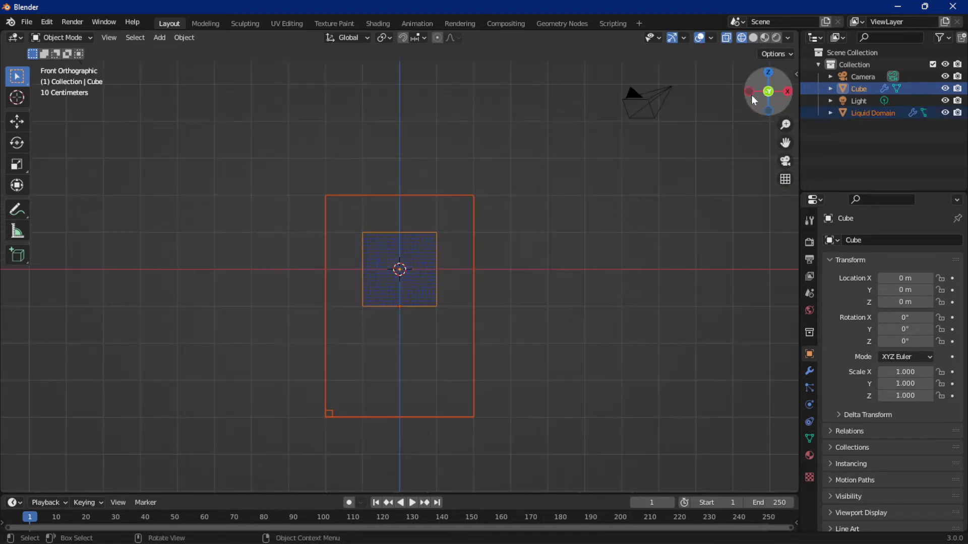
{"action": "key", "text": "g"}
{"action": "key", "text": "z"}
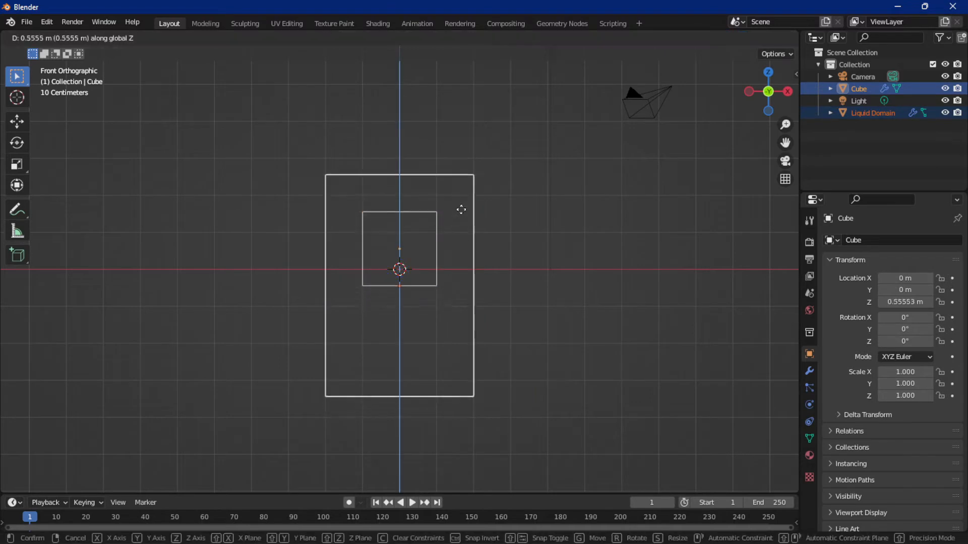
{"action": "left_click", "coordinate": [464, 92]}
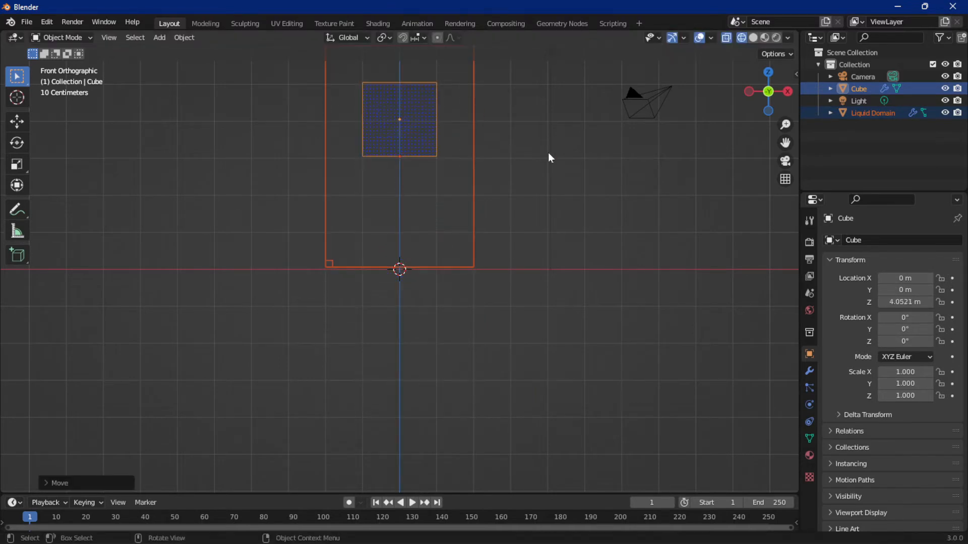
{"action": "middle_click_drag", "start_coordinate": [555, 165], "coordinate": [537, 293]}
{"action": "scroll", "coordinate": [522, 292], "scroll_direction": "down", "scroll_amount": 3}
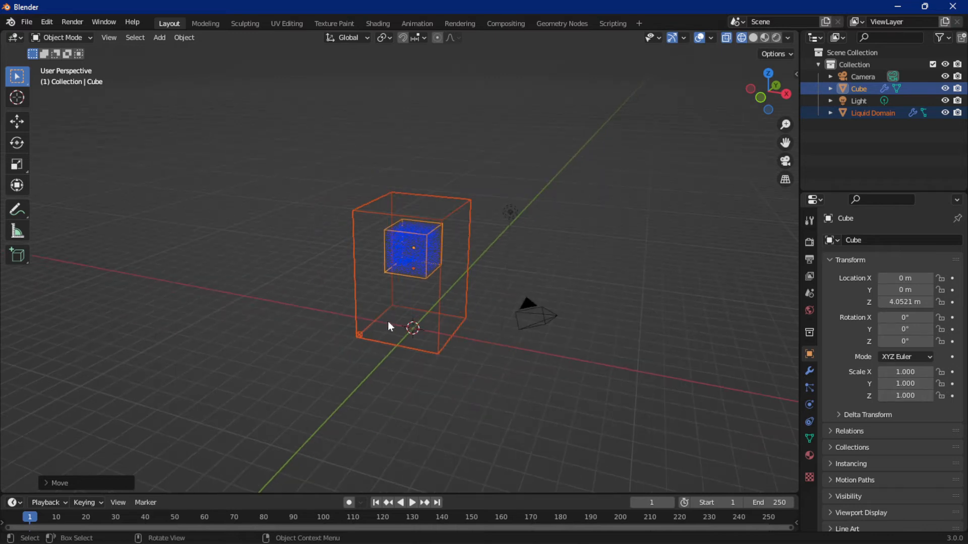
Deselect everything, play the liquid simulation up to frame 55 and examine the splashing particles up close.
{"action": "left_click", "coordinate": [329, 216]}
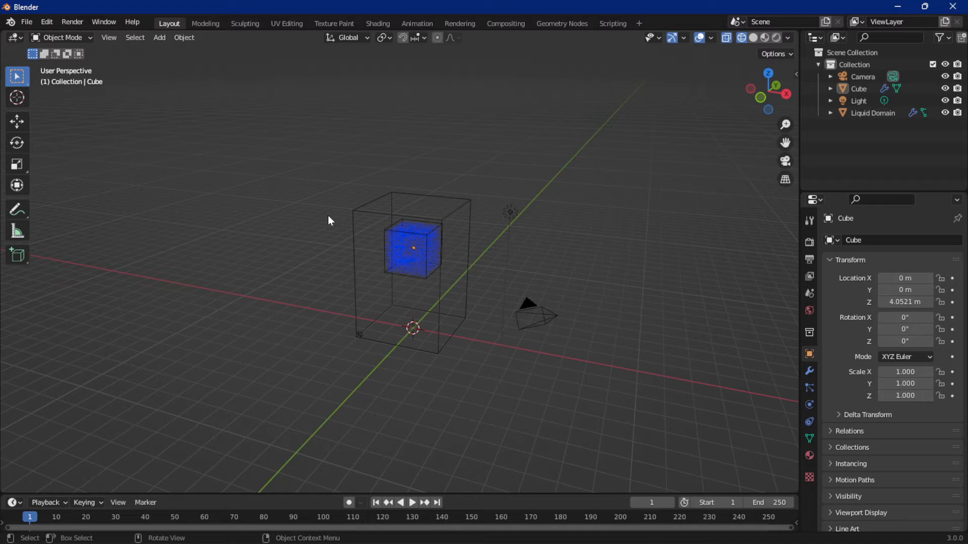
{"action": "key", "text": "space"}
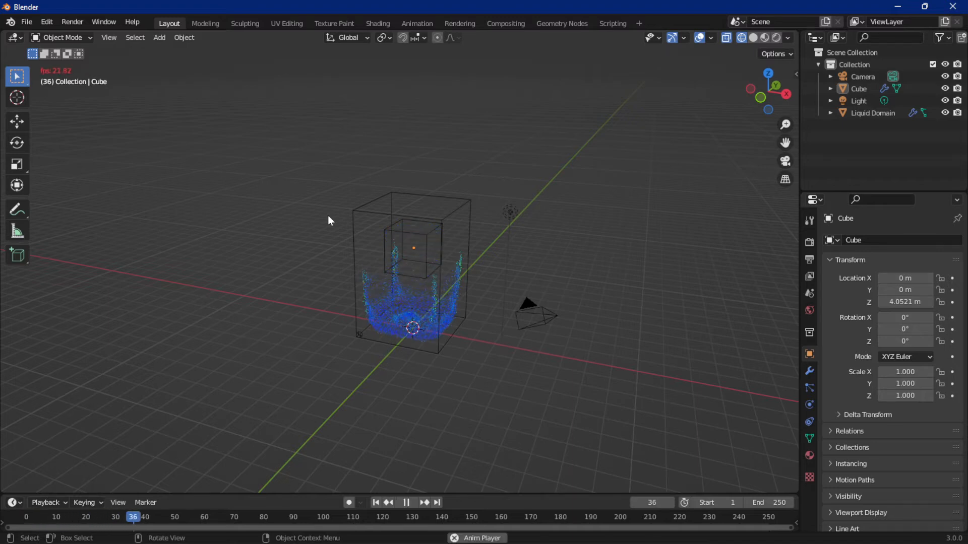
{"action": "key", "text": "space"}
{"action": "scroll", "coordinate": [663, 414], "scroll_direction": "up", "scroll_amount": 3}
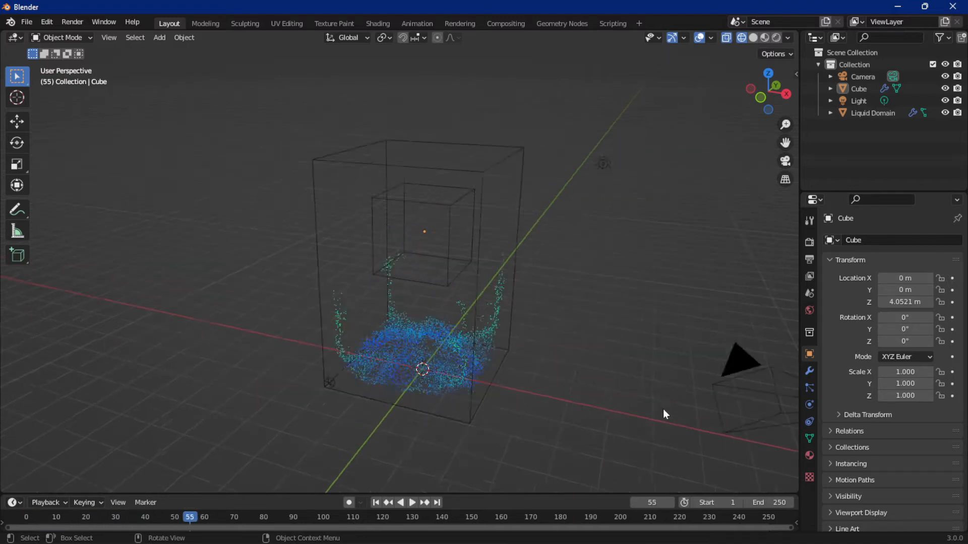
{"action": "scroll", "coordinate": [664, 414], "scroll_direction": "up", "scroll_amount": 3}
{"action": "scroll", "coordinate": [587, 304], "scroll_direction": "down", "scroll_amount": 5}
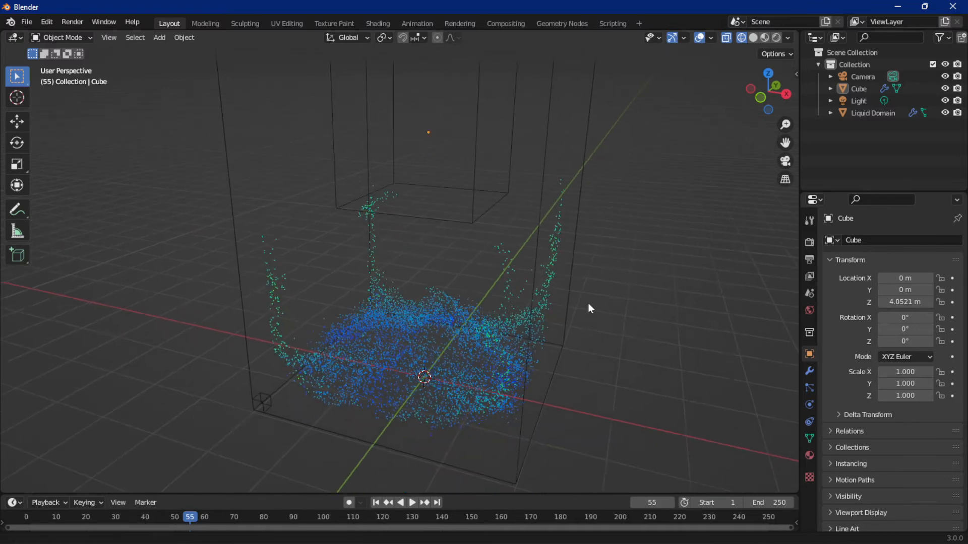
Resume the simulation, replay it from frame 1 to watch the particles fall, and return to the first frame.
{"action": "key", "text": "space"}
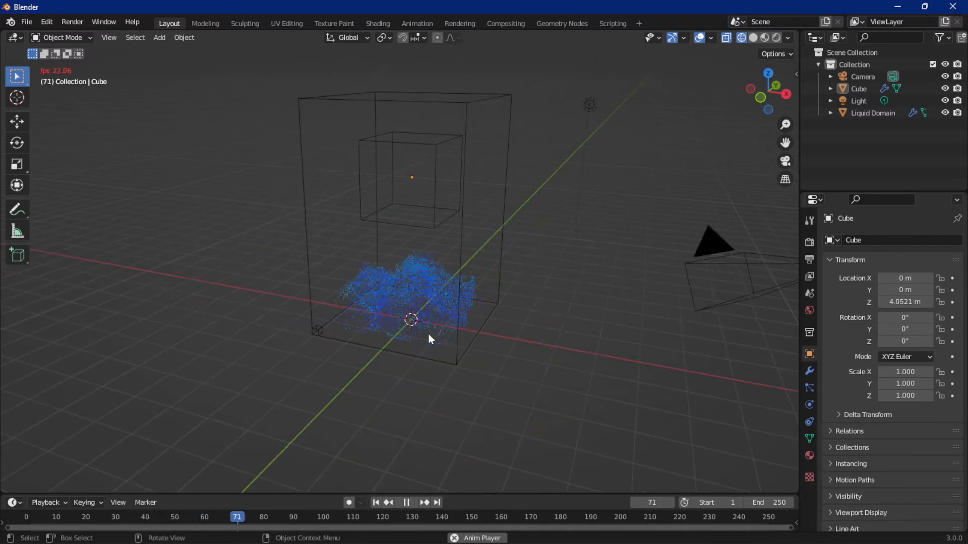
{"action": "key", "text": "space"}
{"action": "key", "text": "shift+Left"}
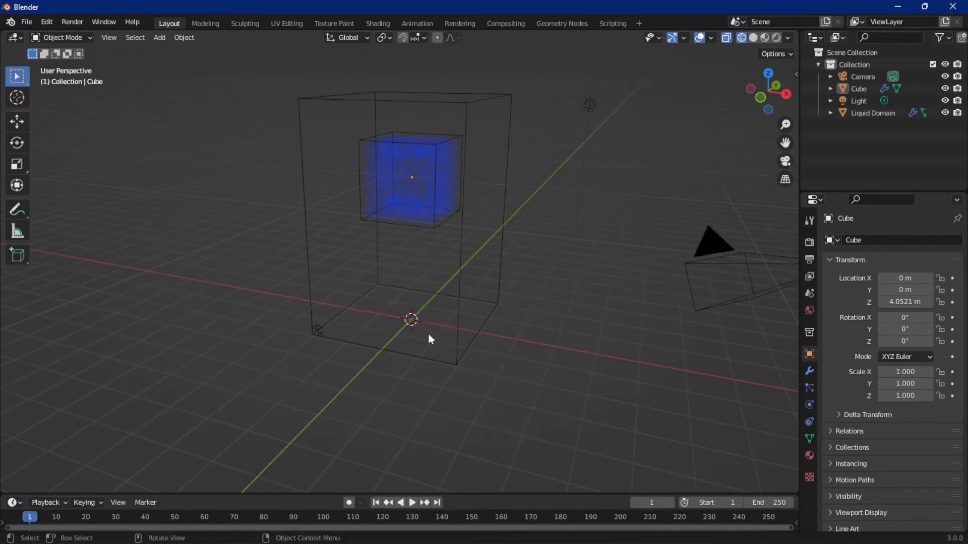
{"action": "key", "text": "space"}
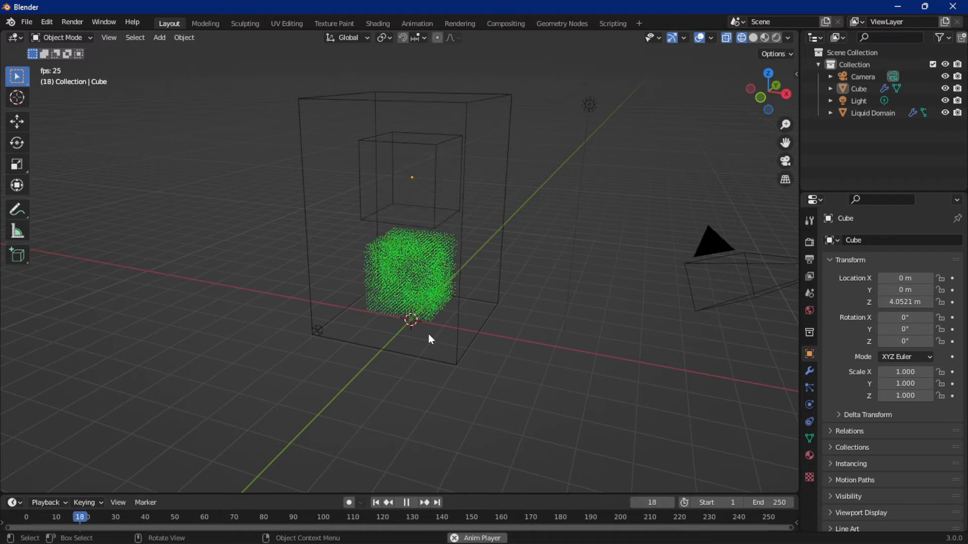
{"action": "key", "text": "space"}
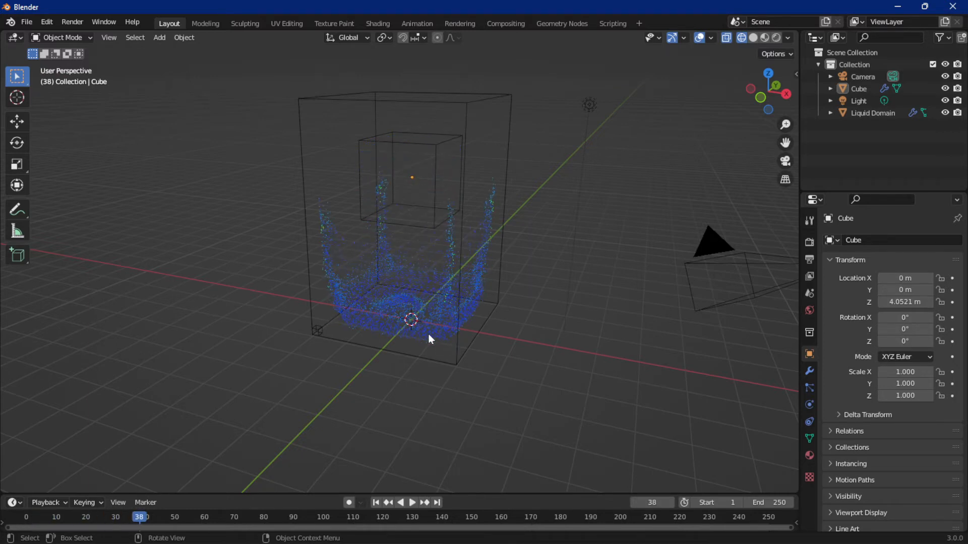
{"action": "key", "text": "shift+Left"}
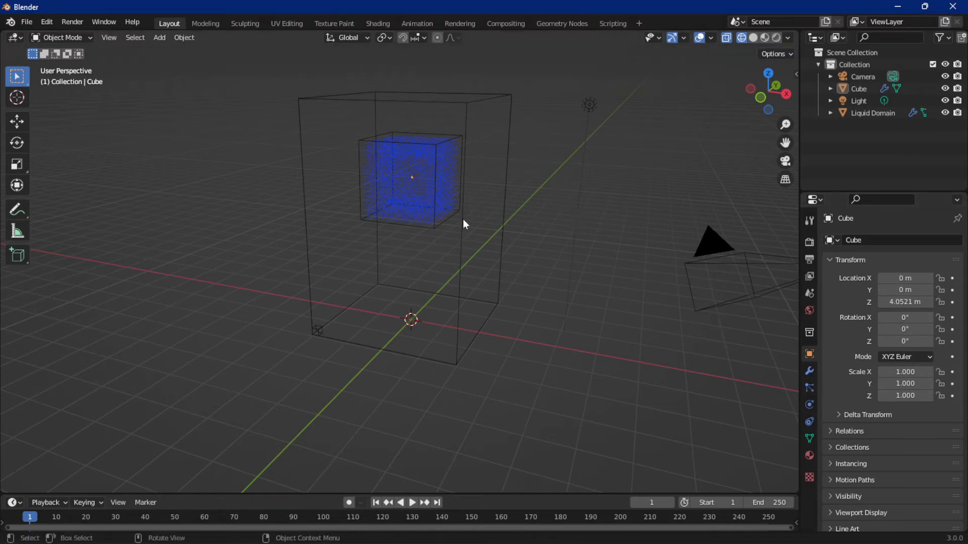
Preview the liquid domain in solid shading and return to wireframe shading.
{"action": "left_click", "coordinate": [753, 39]}
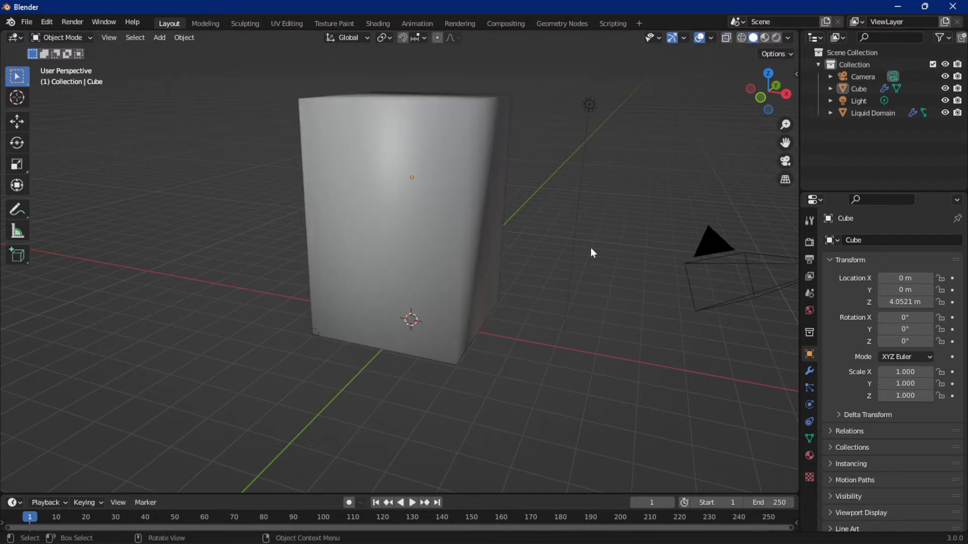
{"action": "left_click_drag", "start_coordinate": [785, 143], "coordinate": [551, 204]}
{"action": "left_click", "coordinate": [741, 38]}
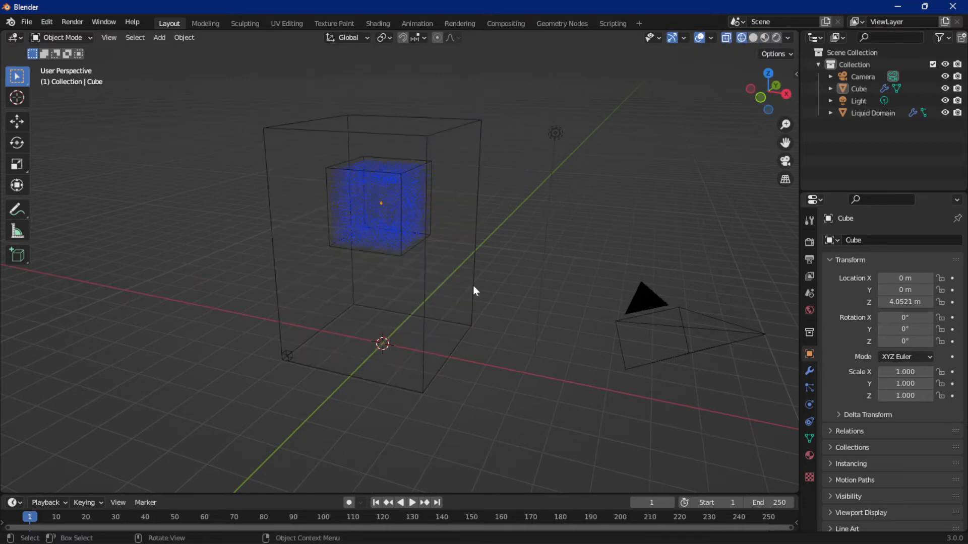
Select the liquid domain and enable Mesh in its fluid physics settings.
{"action": "left_click", "coordinate": [423, 268]}
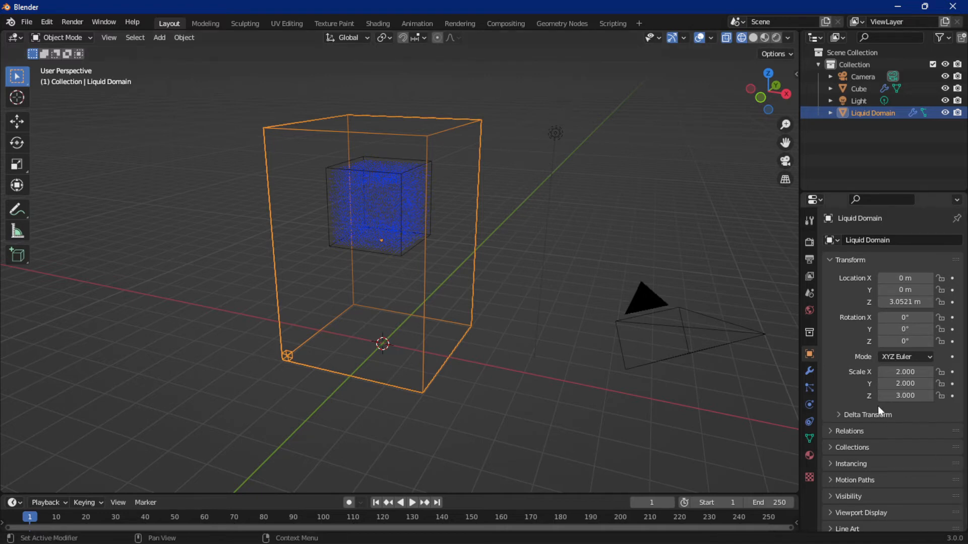
{"action": "left_click", "coordinate": [809, 406]}
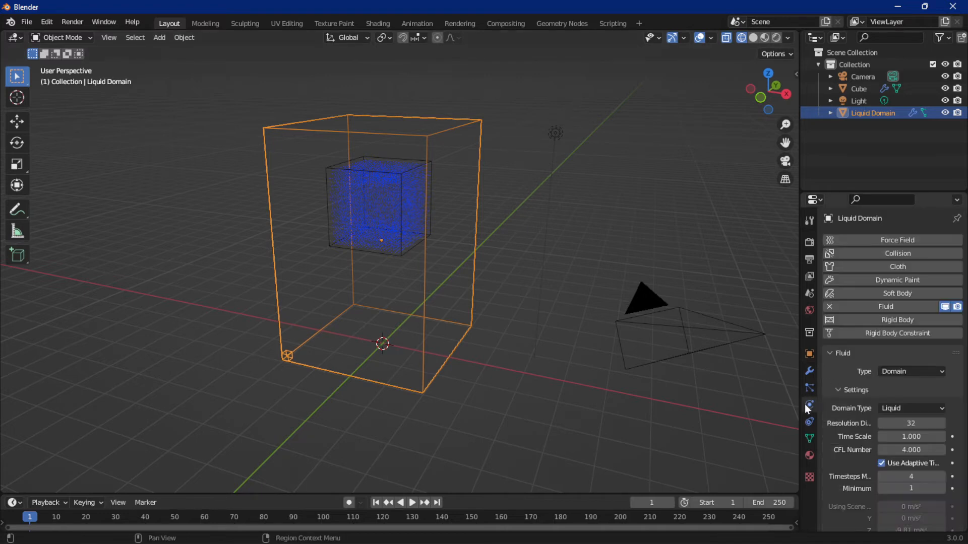
{"action": "scroll", "coordinate": [888, 392], "scroll_direction": "down", "scroll_amount": 15}
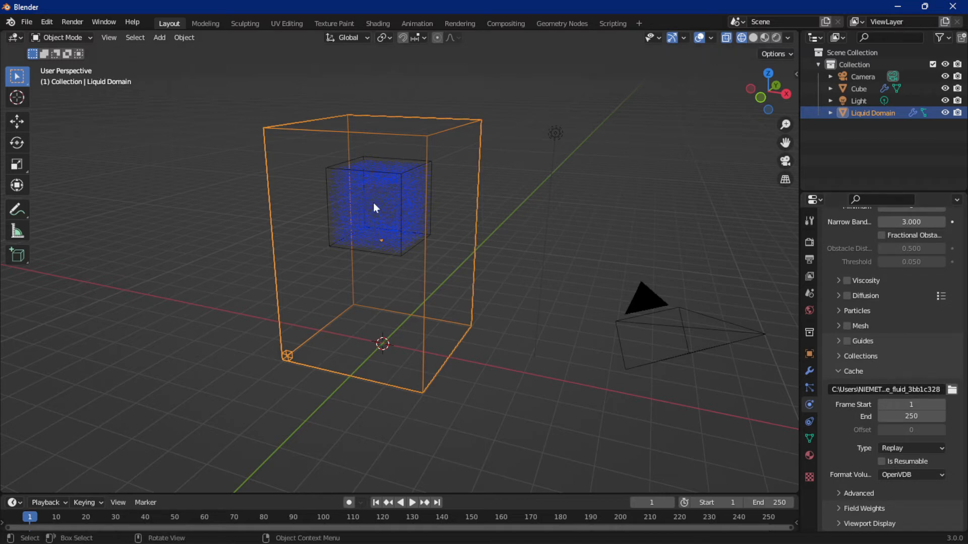
{"action": "left_click", "coordinate": [847, 326]}
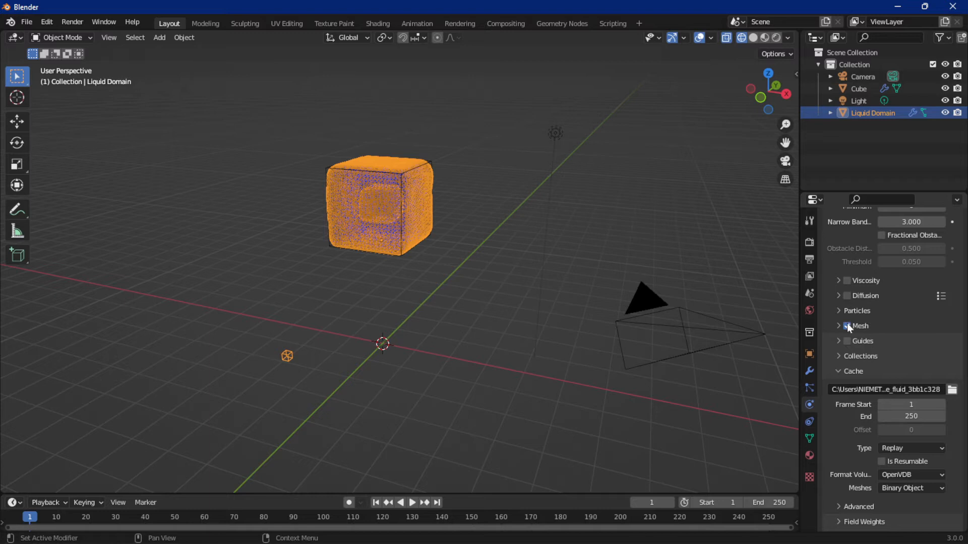
{"action": "left_click", "coordinate": [847, 326]}
{"action": "left_click", "coordinate": [848, 327]}
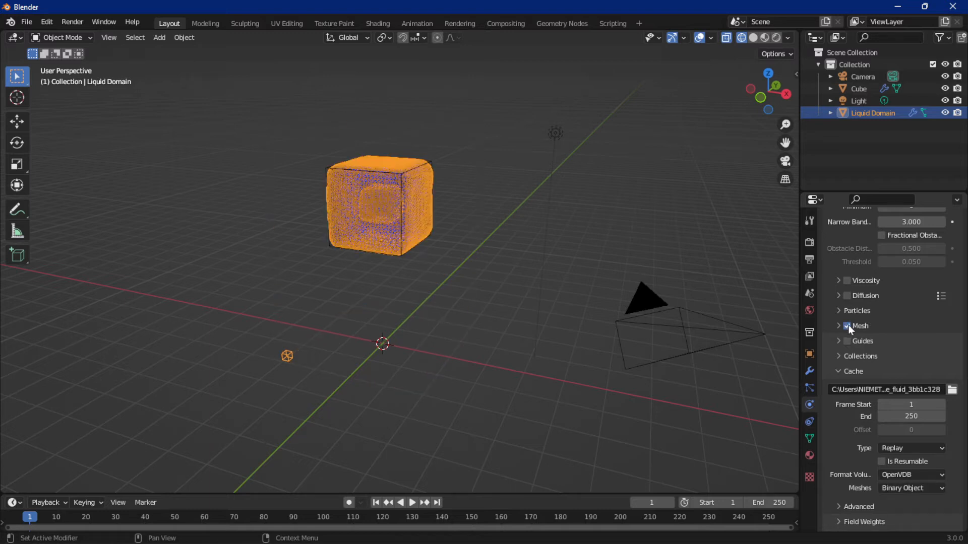
Switch the viewport to solid shading, play the meshed liquid to frame 37 and return to the first frame.
{"action": "left_click", "coordinate": [753, 37]}
{"action": "key", "text": "space"}
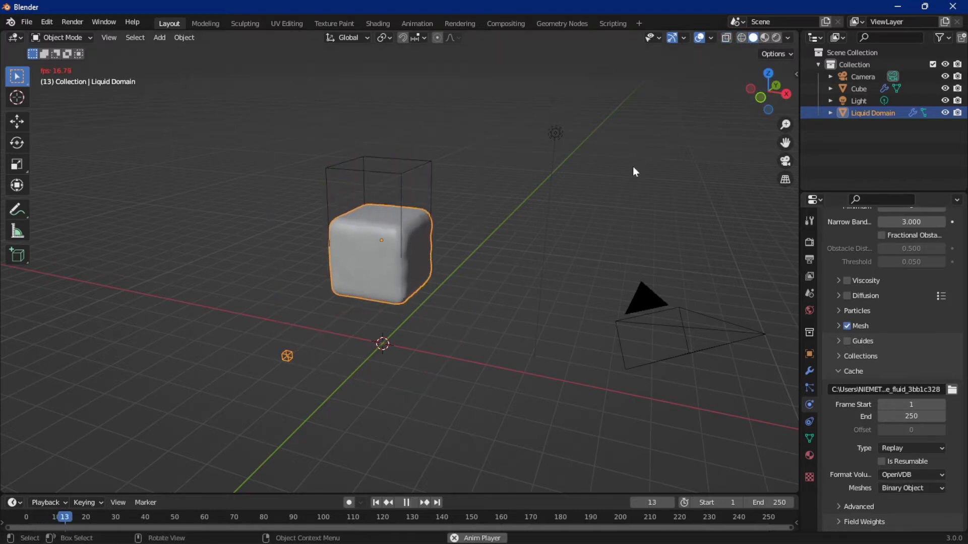
{"action": "key", "text": "space"}
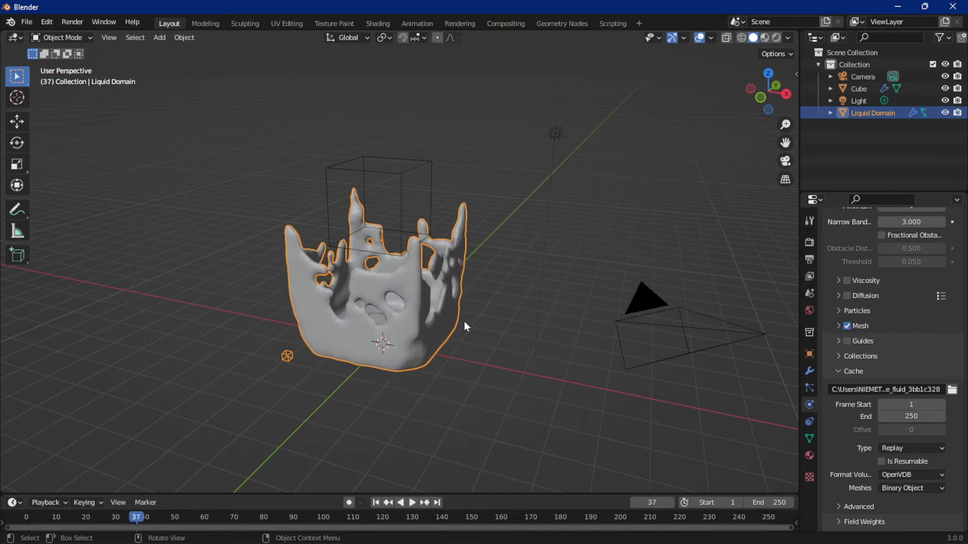
{"action": "key", "text": "shift+Left"}
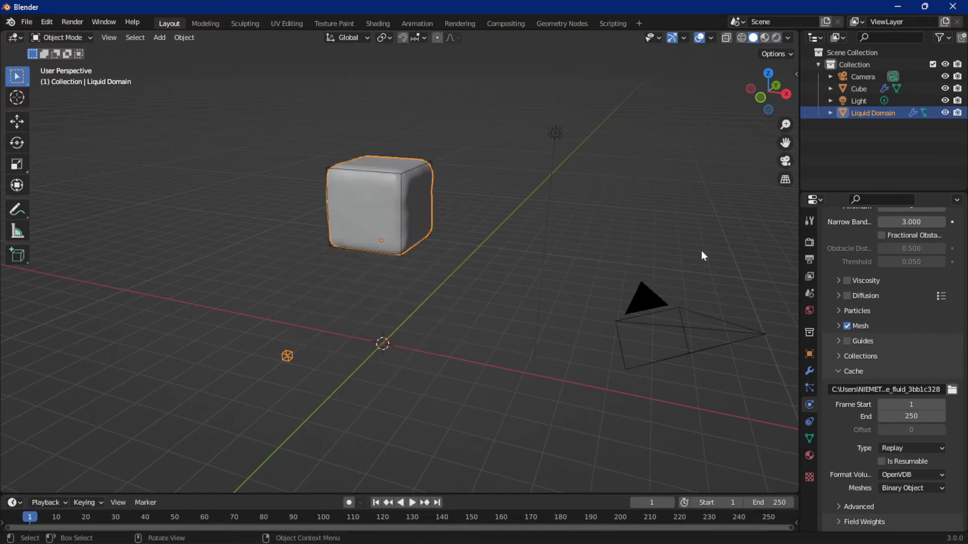
Turn the domain's Mesh option off and on again to compare the liquid with and without its surface.
{"action": "left_click", "coordinate": [847, 327]}
{"action": "left_click", "coordinate": [847, 326]}
{"action": "scroll", "coordinate": [861, 343], "scroll_direction": "down", "scroll_amount": 1}
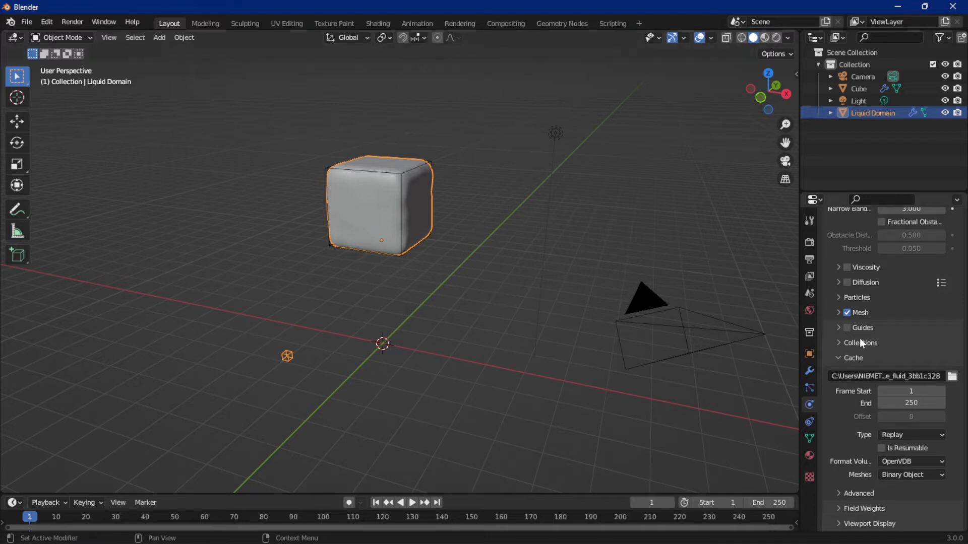
Set the liquid domain's cache type to All.
{"action": "left_click", "coordinate": [900, 437]}
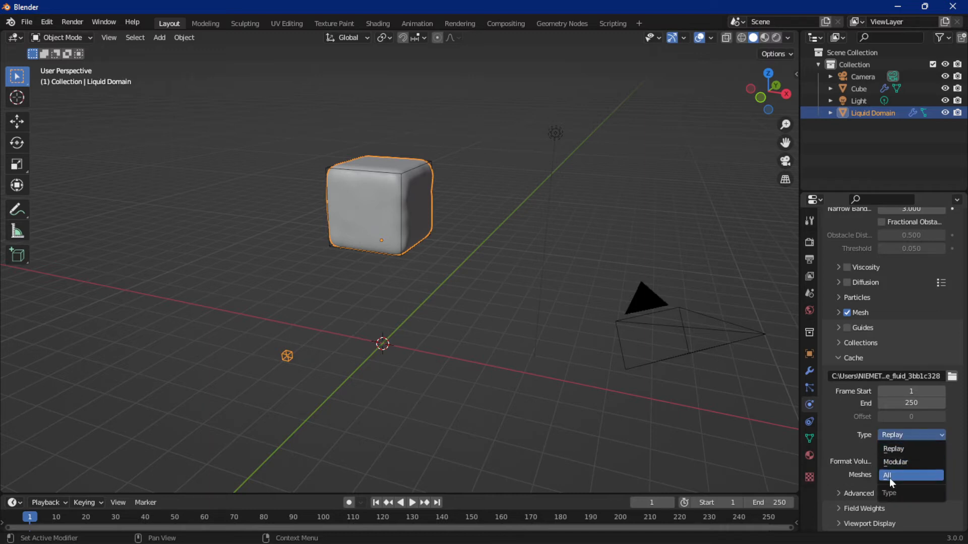
{"action": "left_click", "coordinate": [902, 475]}
{"action": "scroll", "coordinate": [873, 426], "scroll_direction": "up", "scroll_amount": 8}
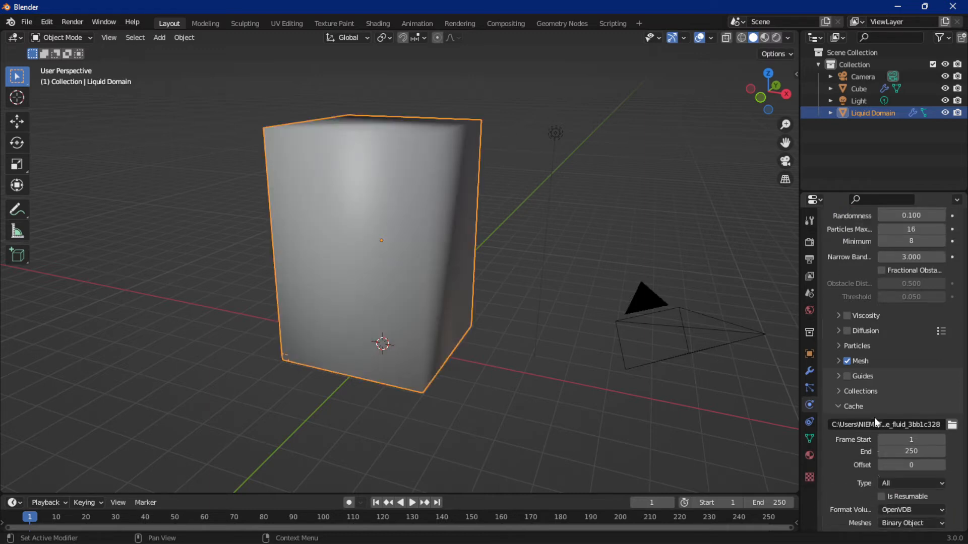
{"action": "scroll", "coordinate": [881, 423], "scroll_direction": "down", "scroll_amount": 7}
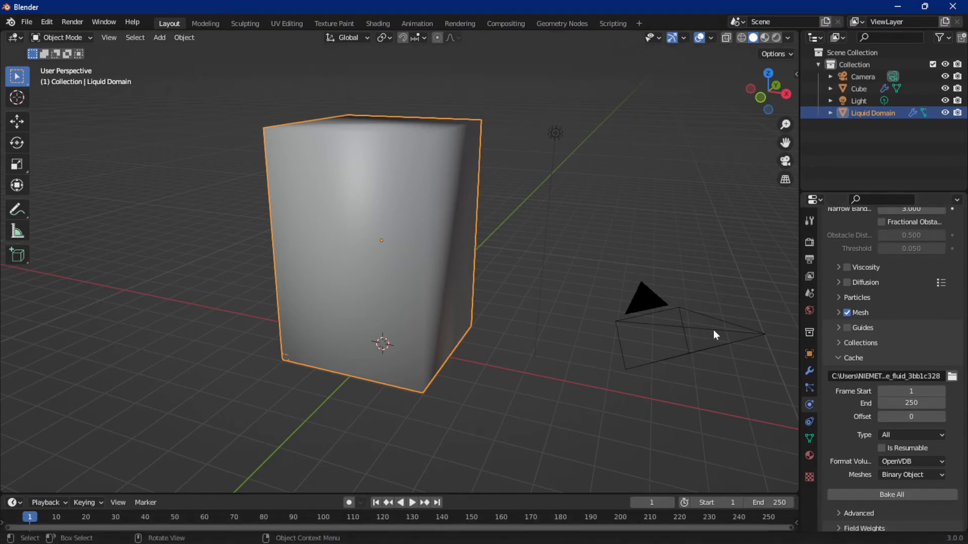
Set the domain cache's end frame to 50 and bake the whole simulation.
{"action": "left_click", "coordinate": [910, 403]}
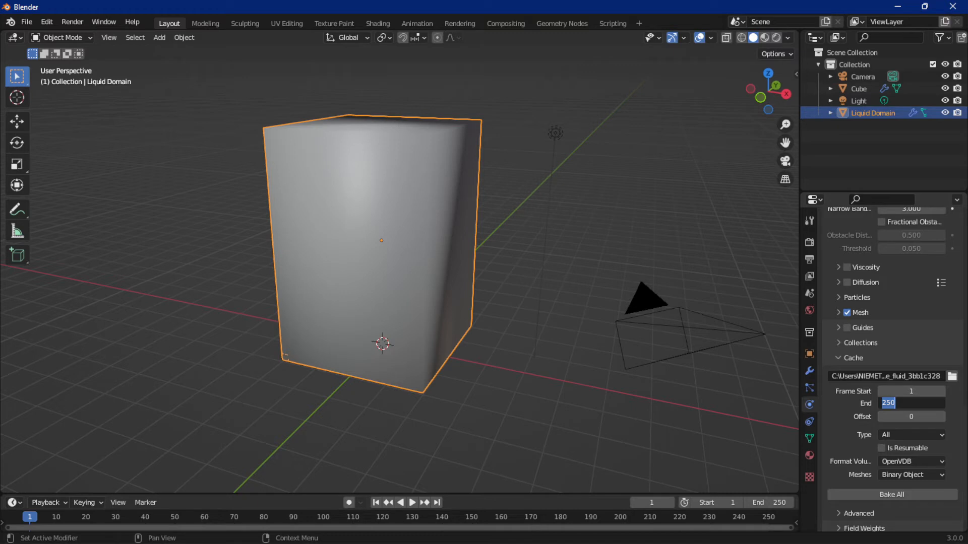
{"action": "type", "text": "50"}
{"action": "key", "text": "Return"}
{"action": "left_click", "coordinate": [878, 494]}
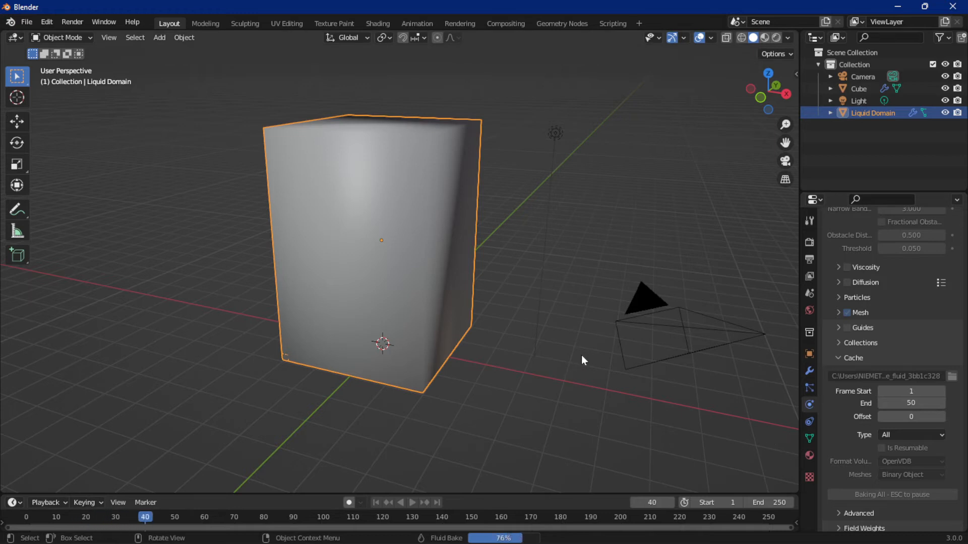
Play the baked liquid simulation and return to the first frame.
{"action": "key", "text": "space"}
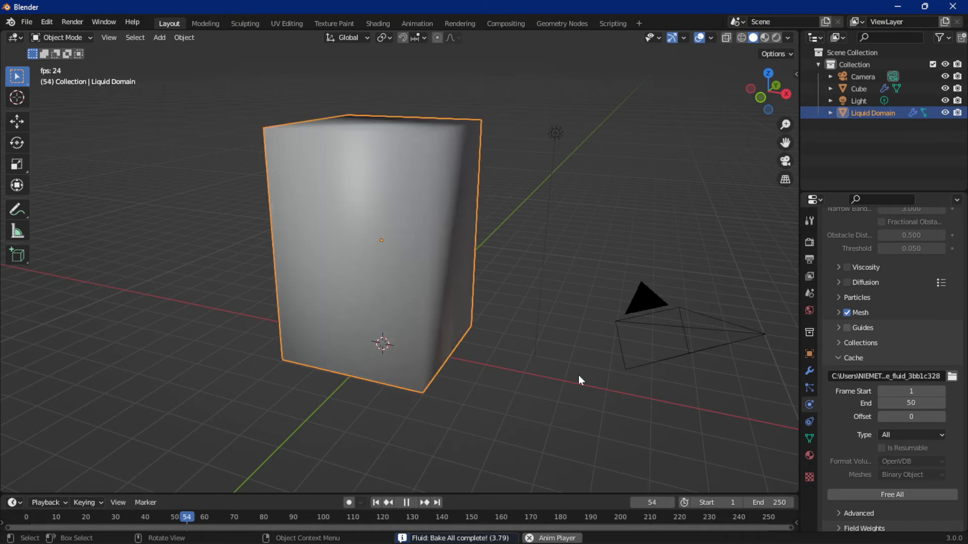
{"action": "key", "text": "space"}
{"action": "key", "text": "shift+Left"}
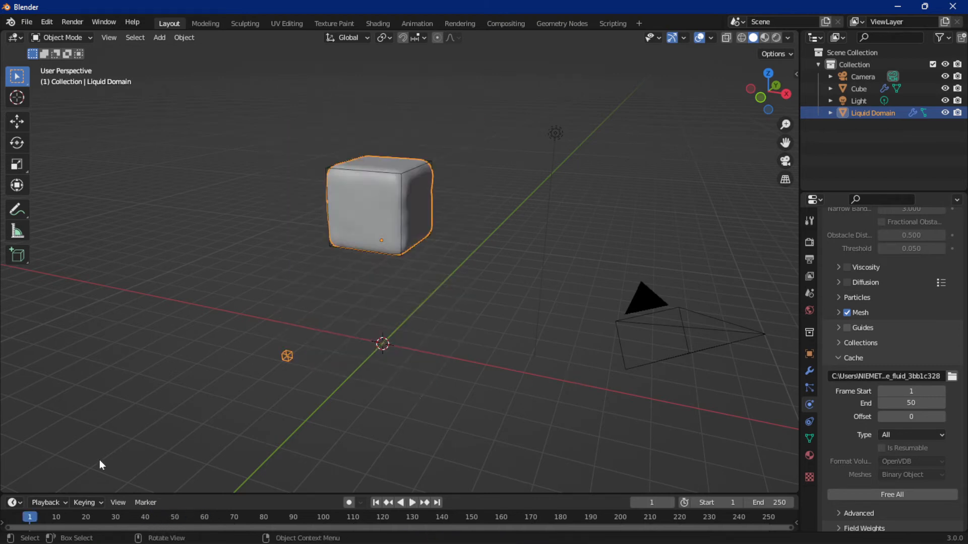
Scrub and play the timeline beyond frame 50 to examine the liquid outside the baked range.
{"action": "left_click", "coordinate": [66, 517]}
{"action": "left_click_drag", "start_coordinate": [67, 518], "coordinate": [179, 521]}
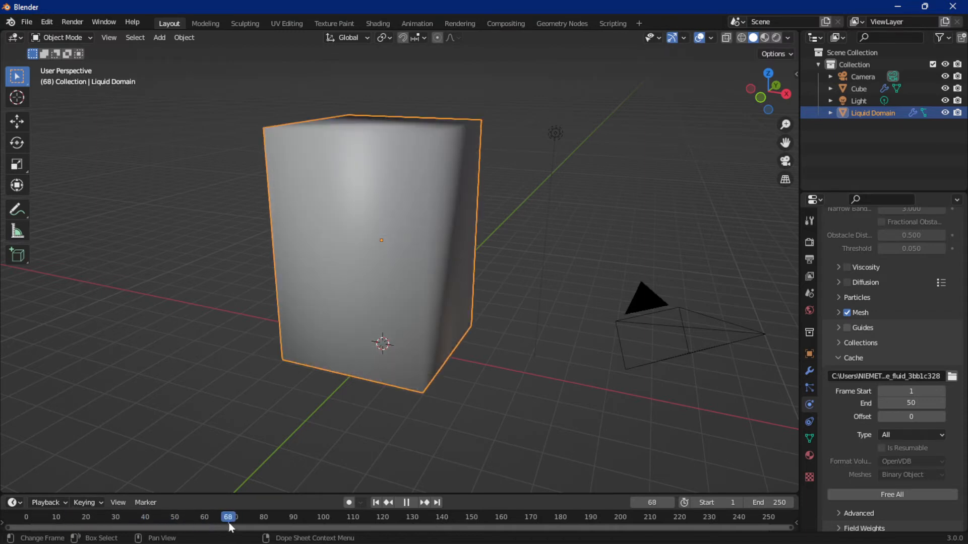
{"action": "left_click_drag", "start_coordinate": [229, 523], "coordinate": [186, 522]}
{"action": "key", "text": "space"}
{"action": "left_click_drag", "start_coordinate": [224, 515], "coordinate": [368, 516]}
{"action": "key", "text": "Escape"}
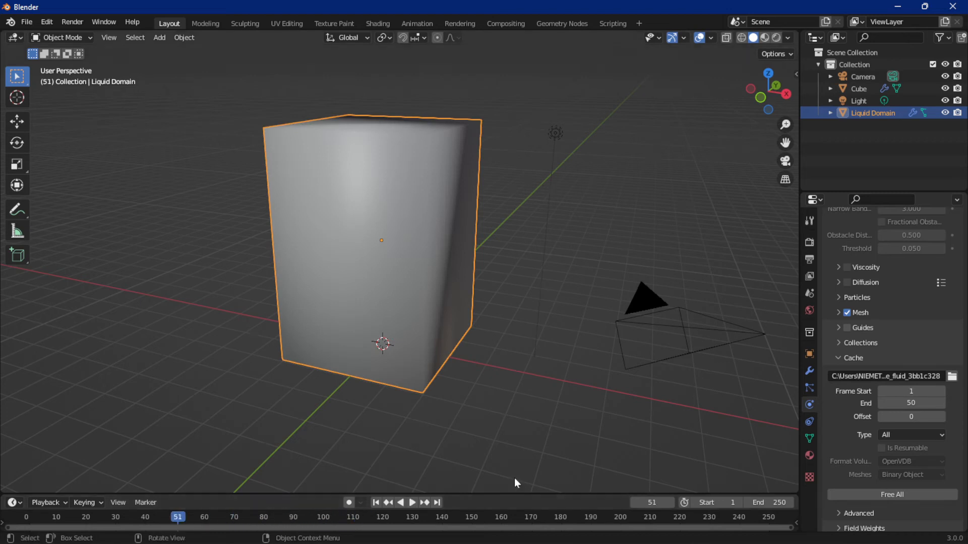
Set the scene's end frame to 50, then play the baked liquid and return to the first frame.
{"action": "left_click", "coordinate": [756, 503]}
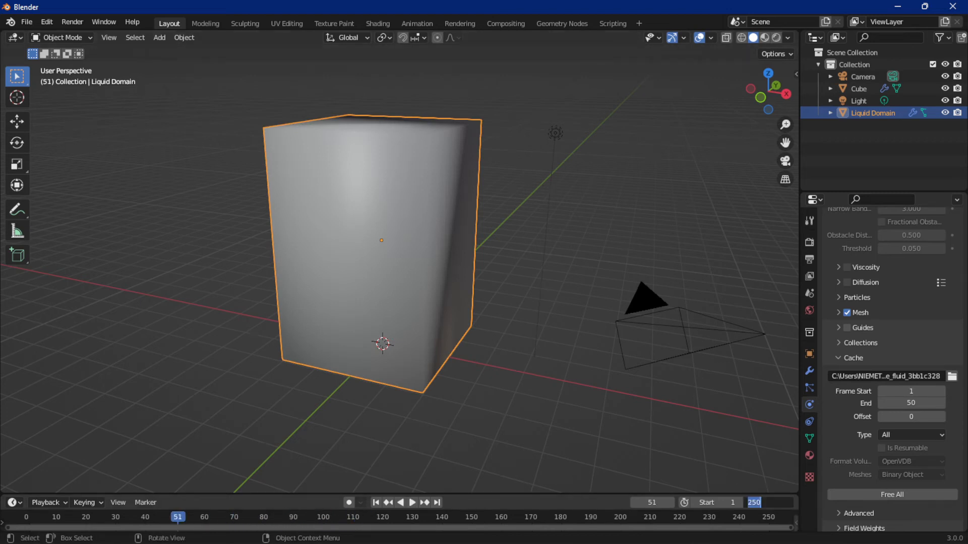
{"action": "type", "text": "50"}
{"action": "key", "text": "Return"}
{"action": "key", "text": "space"}
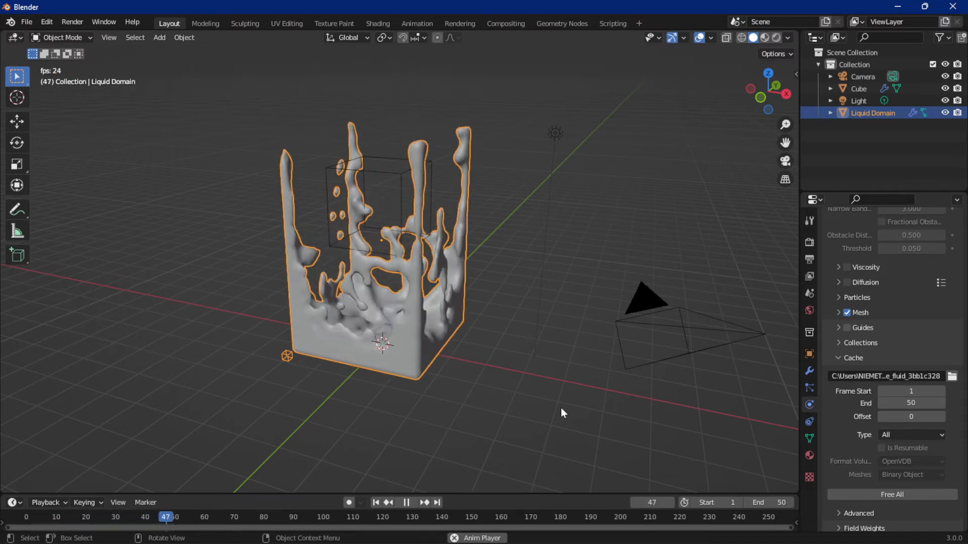
{"action": "key", "text": "space"}
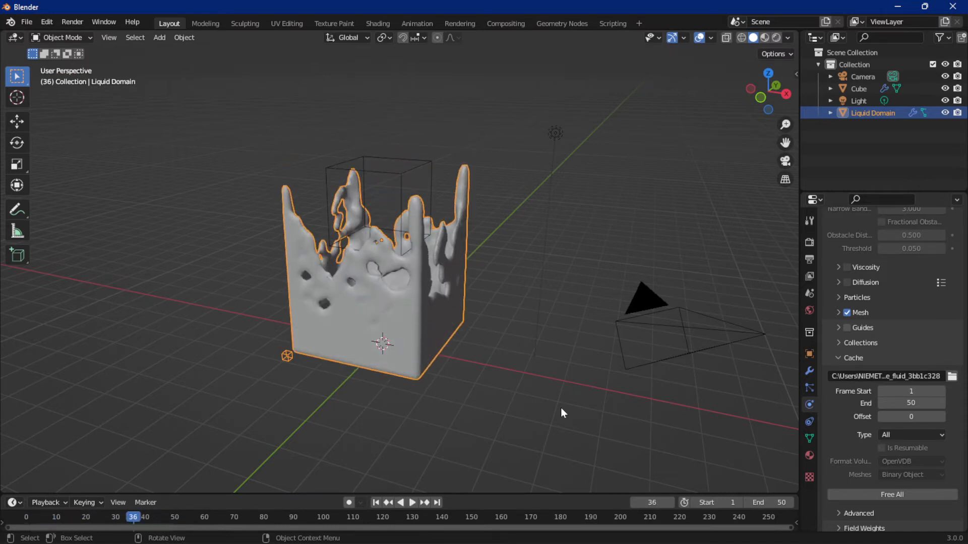
{"action": "key", "text": "shift+Left"}
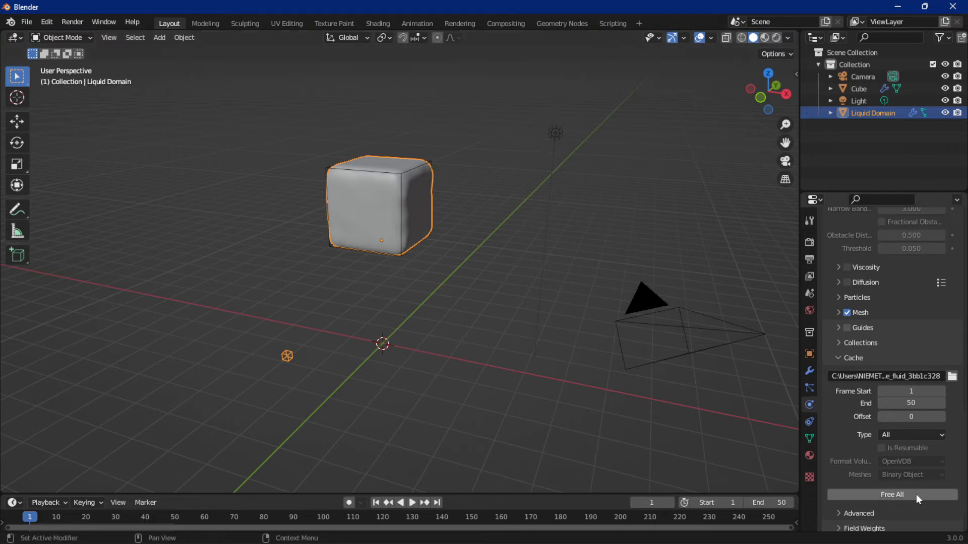
Free all baked liquid data and select the inner cube in wireframe shading.
{"action": "left_click", "coordinate": [888, 492]}
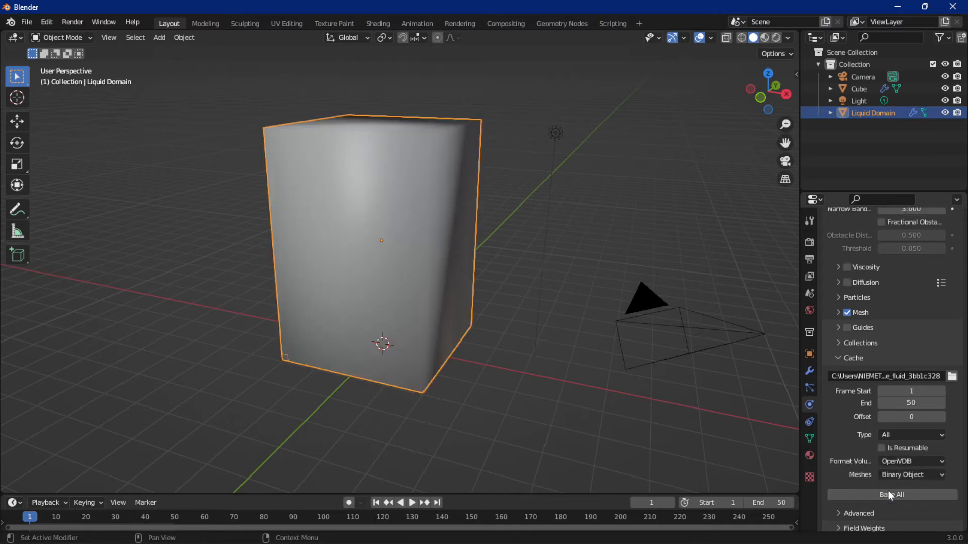
{"action": "left_click", "coordinate": [742, 38]}
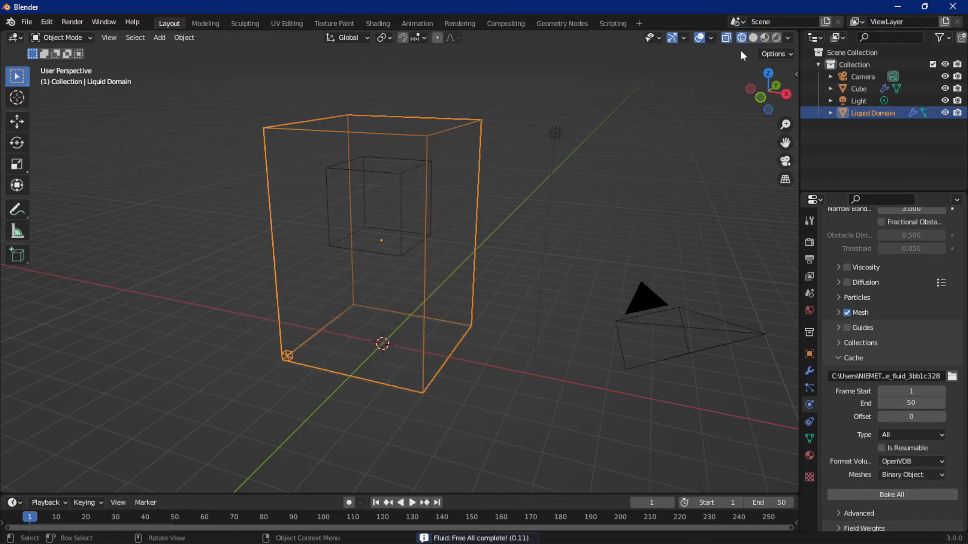
{"action": "left_click", "coordinate": [401, 185]}
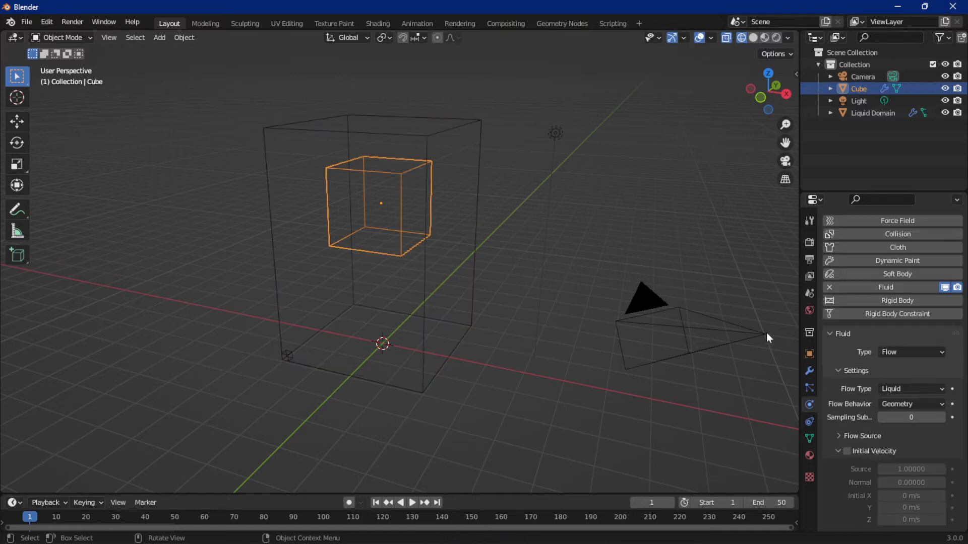
{"action": "scroll", "coordinate": [892, 353], "scroll_direction": "up", "scroll_amount": 1}
{"action": "scroll", "coordinate": [893, 353], "scroll_direction": "down", "scroll_amount": 1}
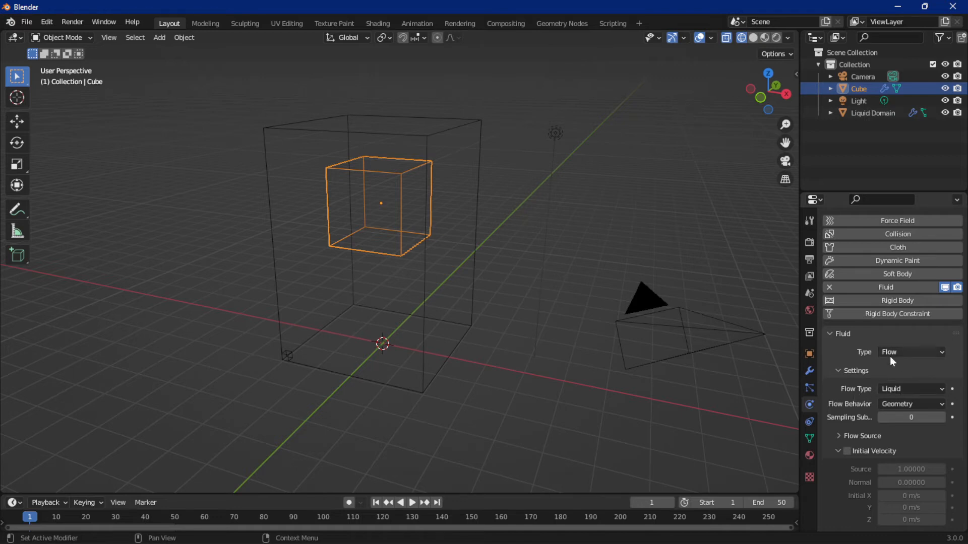
Review the fluid type options, comparing the inner cube's Flow type with the liquid domain's Domain type.
{"action": "left_click", "coordinate": [899, 353]}
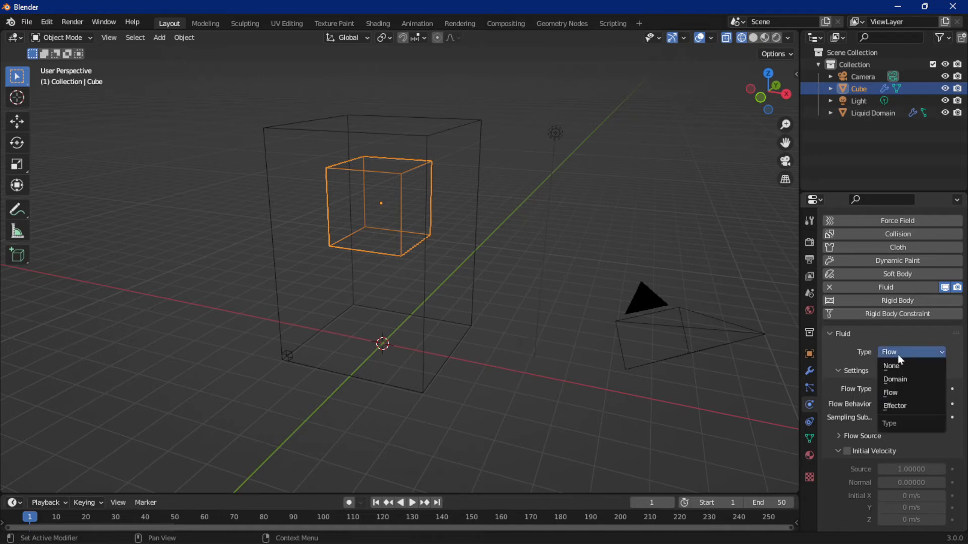
{"action": "left_click", "coordinate": [899, 397]}
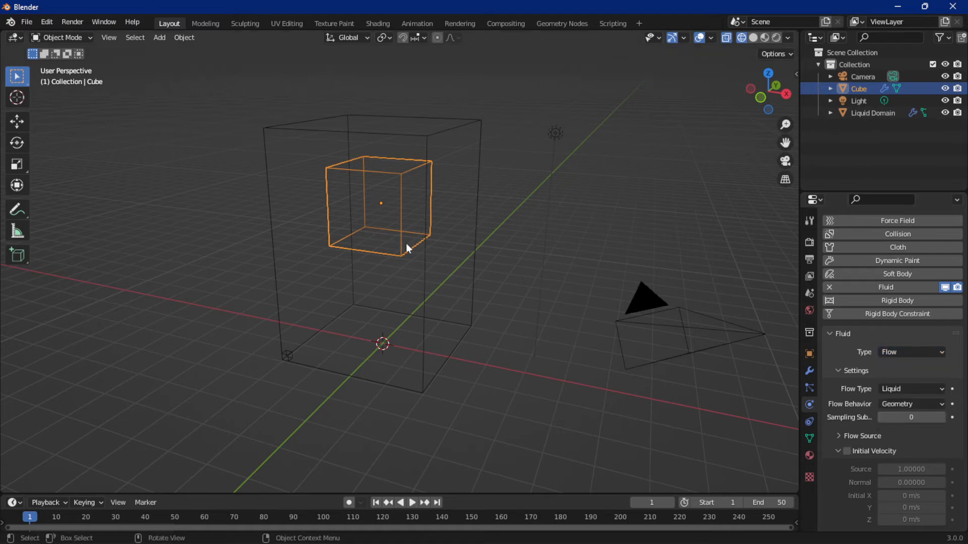
{"action": "left_click", "coordinate": [902, 352]}
{"action": "left_click", "coordinate": [426, 235]}
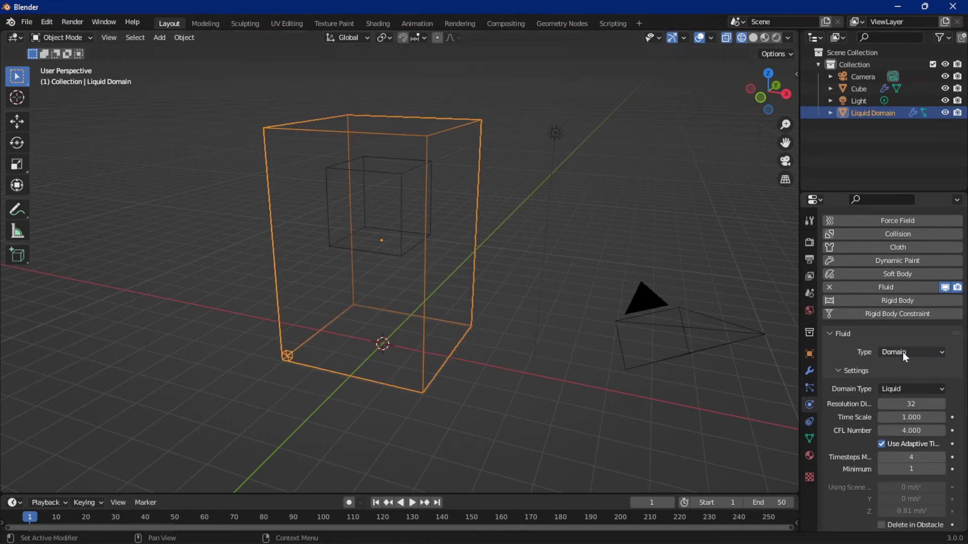
{"action": "left_click", "coordinate": [399, 221]}
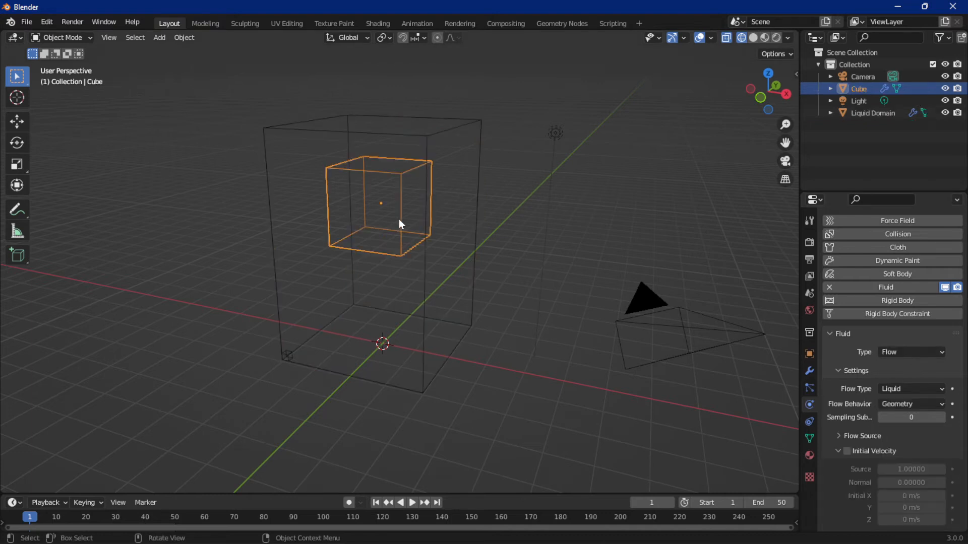
{"action": "left_click", "coordinate": [894, 352]}
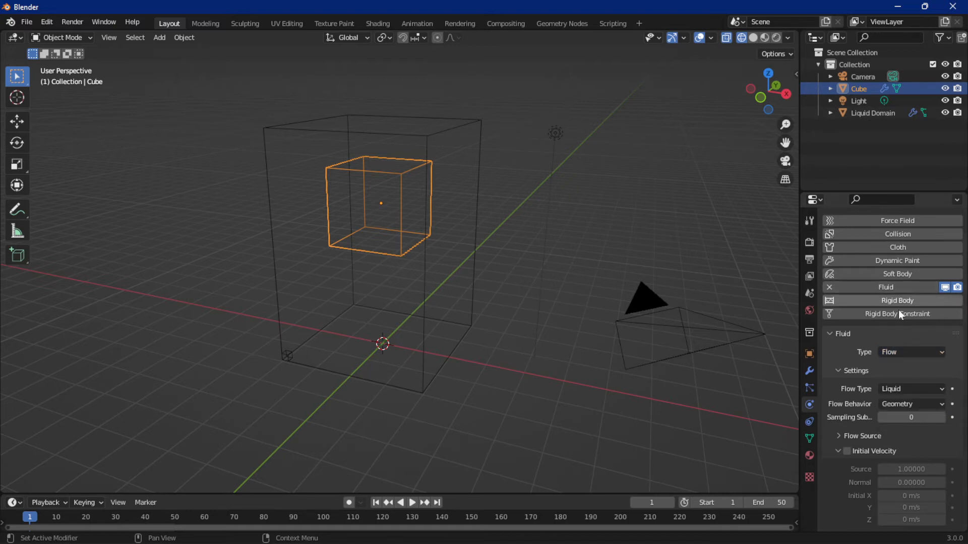
{"action": "left_click", "coordinate": [923, 351]}
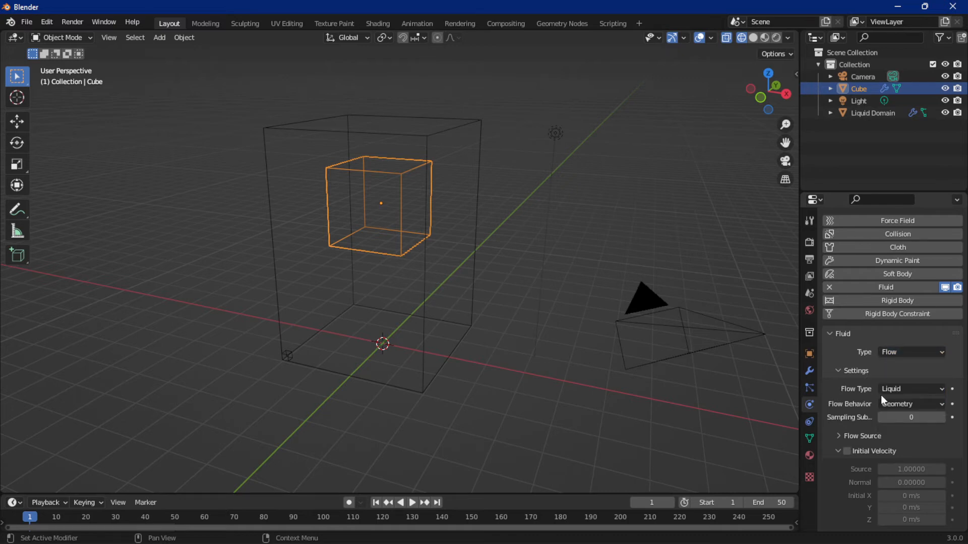
Review the cube's flow type and flow behavior options, keeping Liquid and Geometry.
{"action": "left_click", "coordinate": [914, 387]}
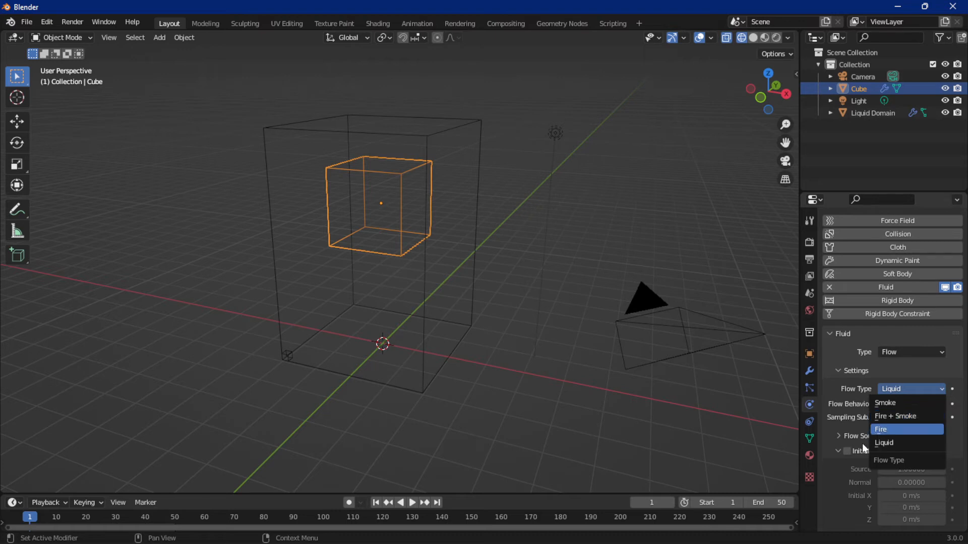
{"action": "left_click", "coordinate": [890, 444]}
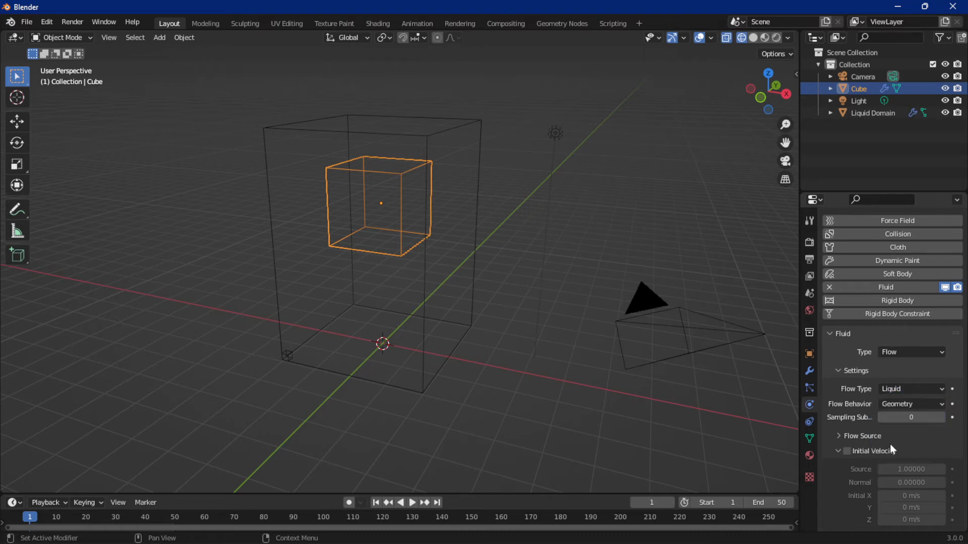
{"action": "left_click", "coordinate": [892, 404]}
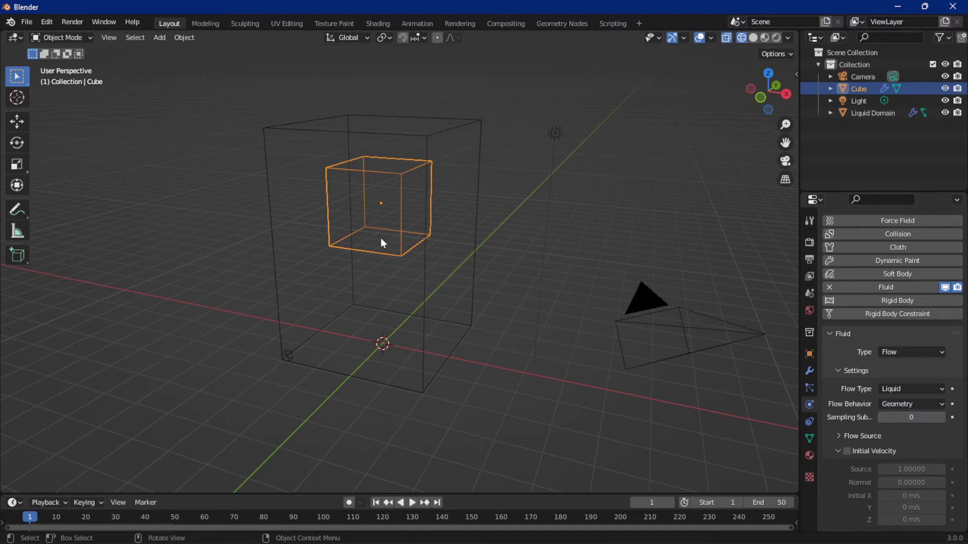
Scale the flow cube to about 0.5 and move it along negative X inside the domain.
{"action": "key", "text": "s"}
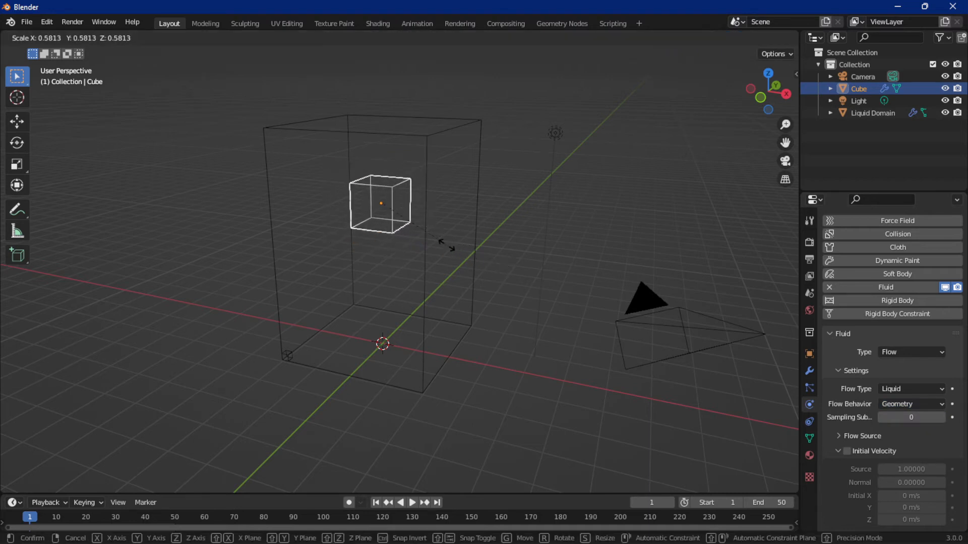
{"action": "left_click", "coordinate": [436, 241]}
{"action": "key", "text": "g"}
{"action": "key", "text": "x"}
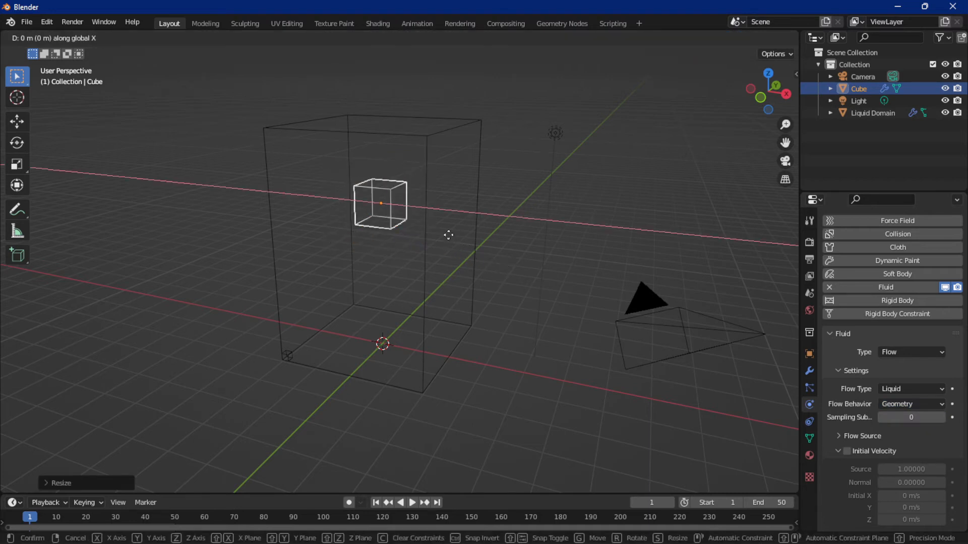
{"action": "left_click", "coordinate": [423, 237]}
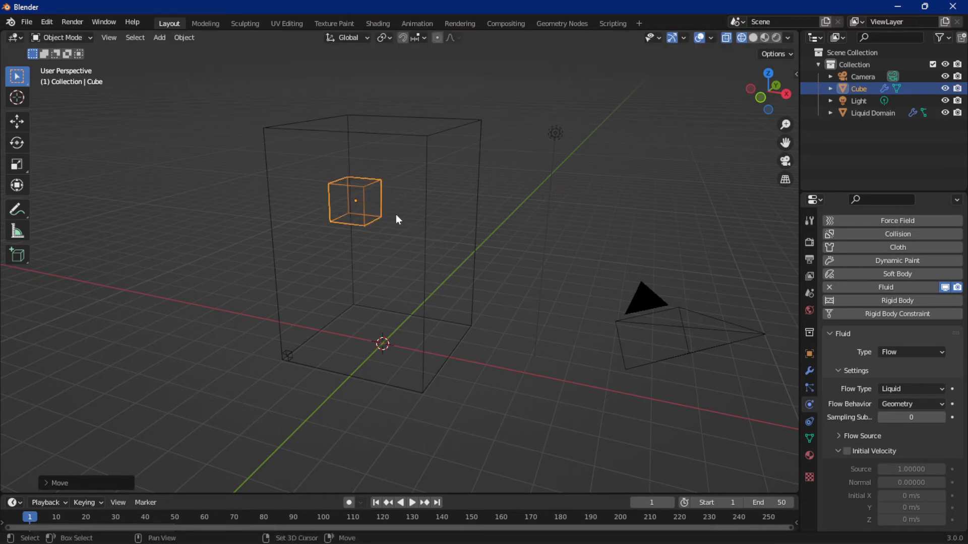
Duplicate the flow cube and place the copy beside it along X, at about X 1.17 m.
{"action": "key", "text": "shift+d"}
{"action": "key", "text": "y"}
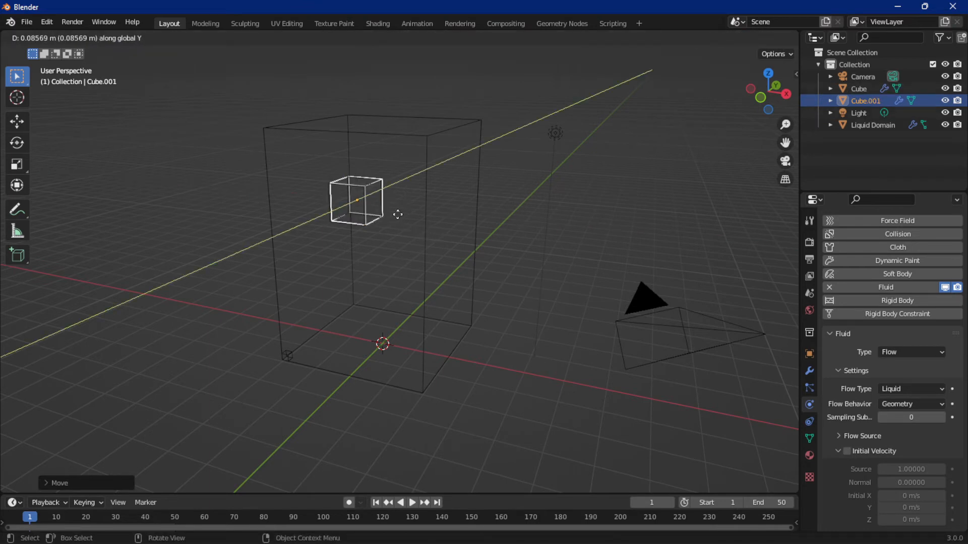
{"action": "left_click", "coordinate": [456, 232]}
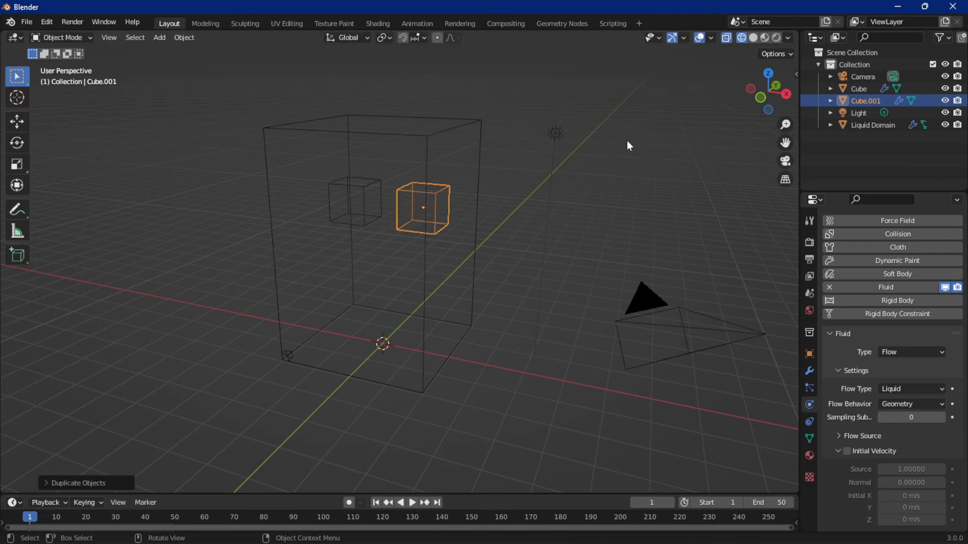
Start the Shortcut VUr add-on to display pressed shortcuts in the viewport.
{"action": "key", "text": "n"}
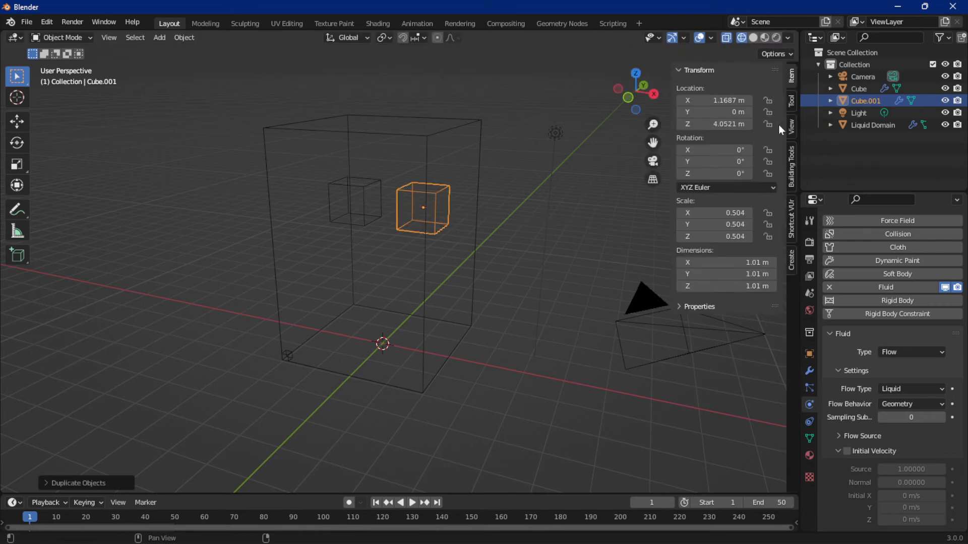
{"action": "left_click", "coordinate": [792, 226]}
{"action": "left_click", "coordinate": [733, 89]}
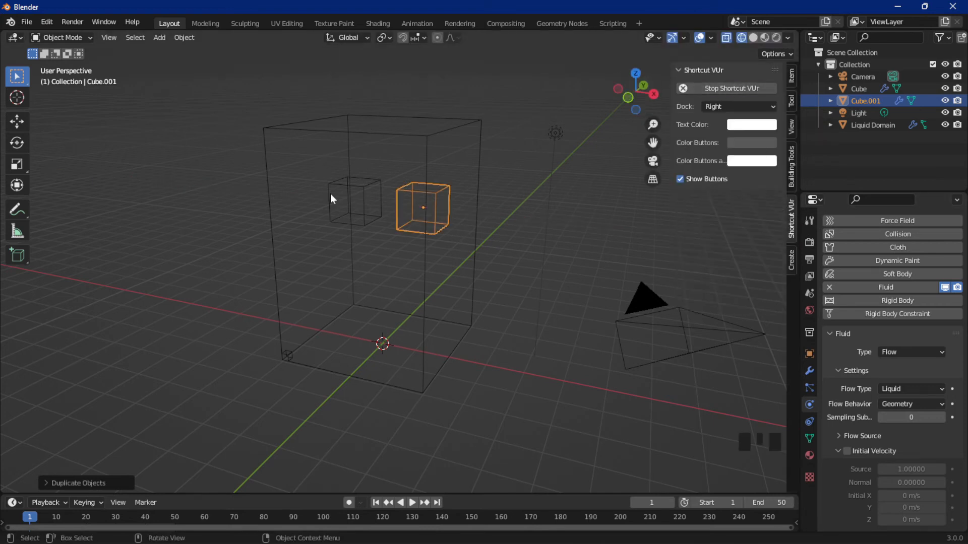
Duplicate the original flow cube straight down along Z, placing the copy near the domain's floor.
{"action": "left_click", "coordinate": [366, 200]}
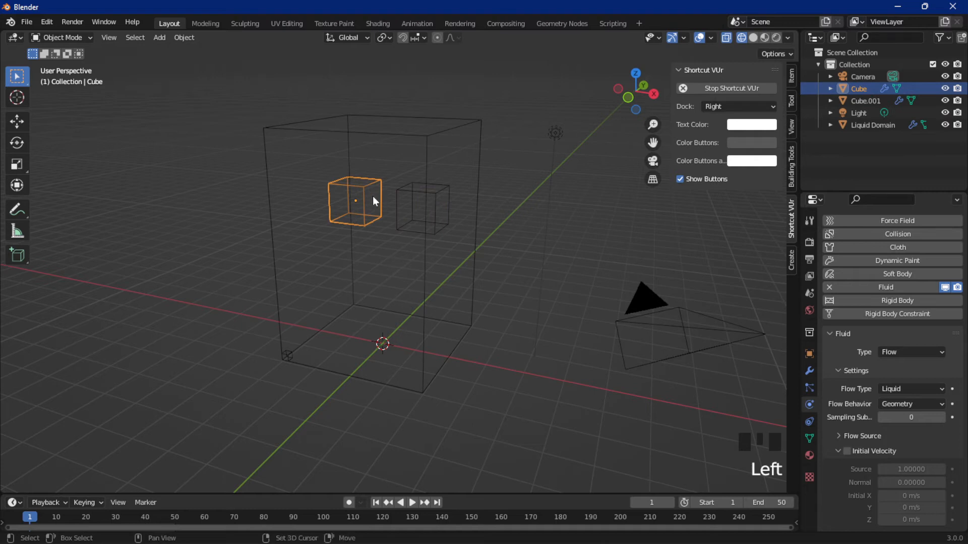
{"action": "key", "text": "shift+d"}
{"action": "key", "text": "z"}
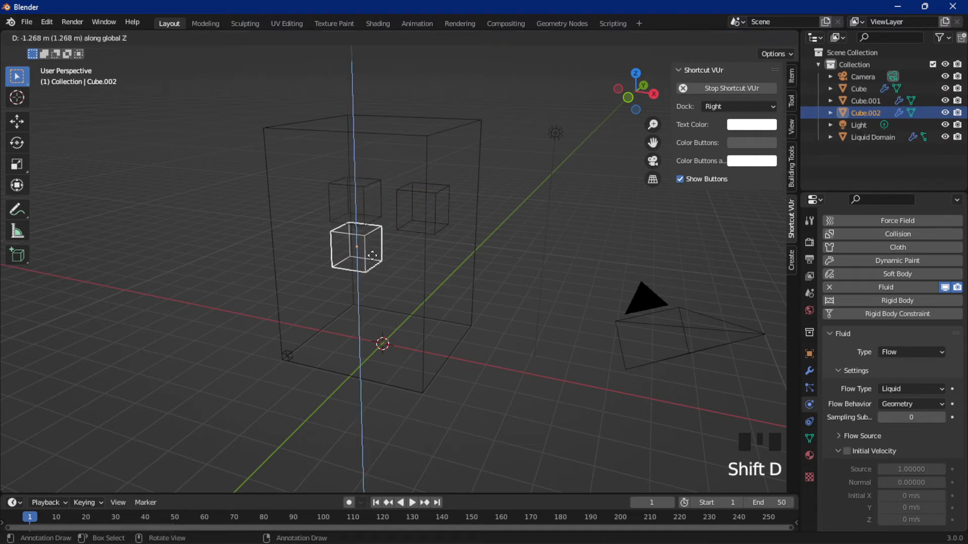
{"action": "left_click", "coordinate": [377, 318]}
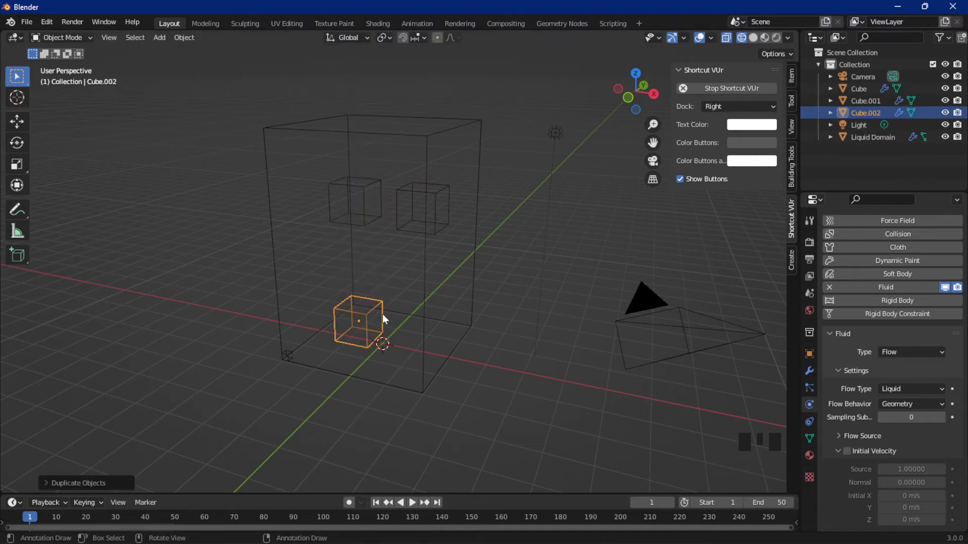
Move the lower cube to the middle of the domain floor and scale it up to nearly twice its size.
{"action": "key", "text": "g"}
{"action": "left_click", "coordinate": [400, 311]}
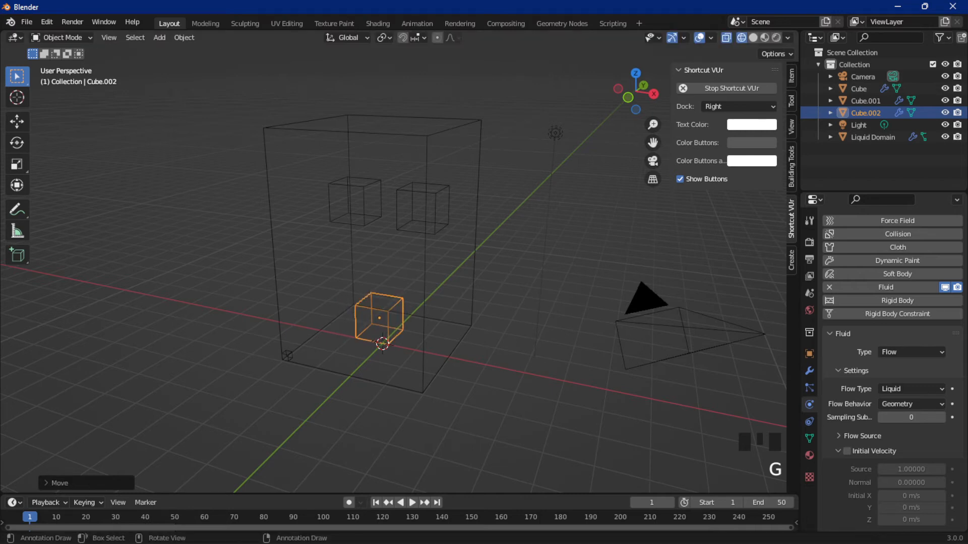
{"action": "key", "text": "s"}
{"action": "left_click", "coordinate": [425, 313]}
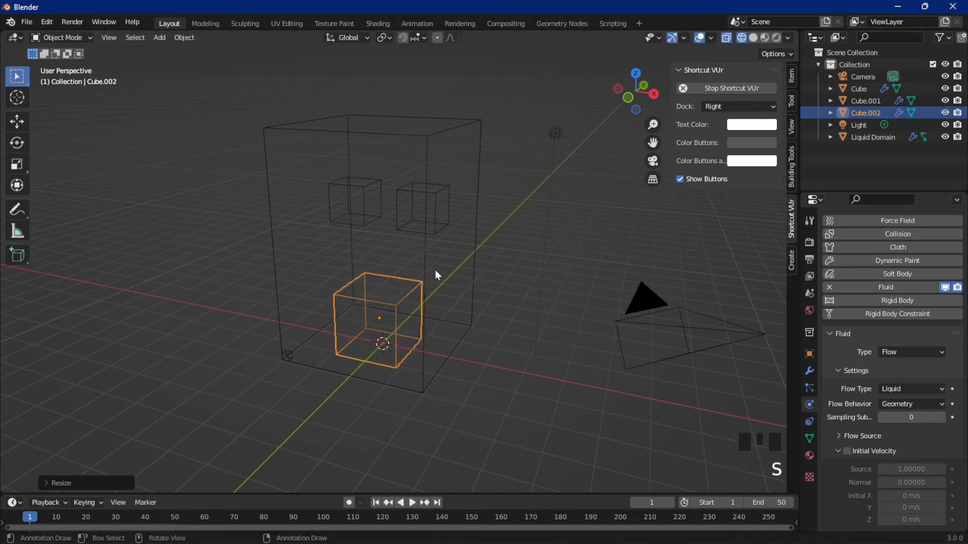
Set the flow behavior of Cube to Inflow and keep Cube.001 on Geometry.
{"action": "left_click", "coordinate": [440, 225]}
{"action": "left_click", "coordinate": [374, 220]}
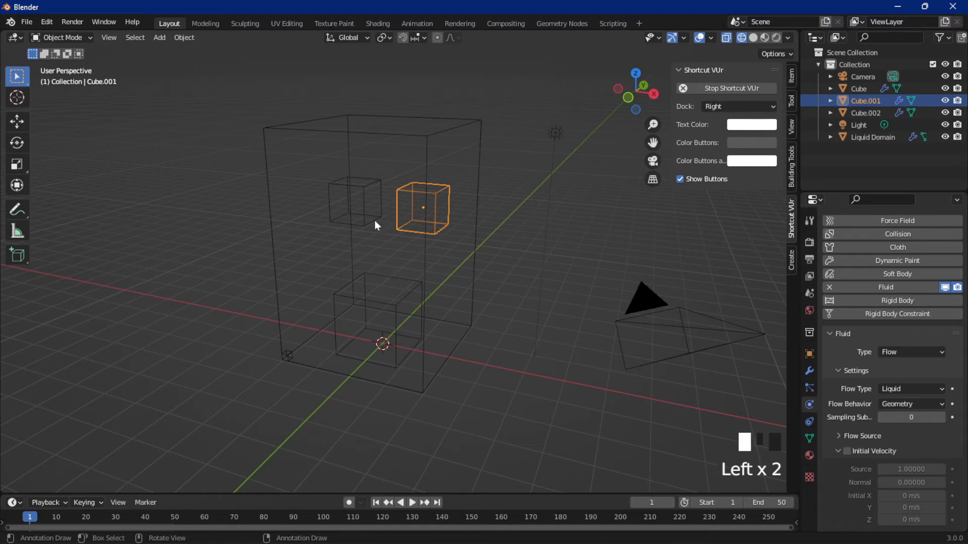
{"action": "left_click", "coordinate": [899, 402]}
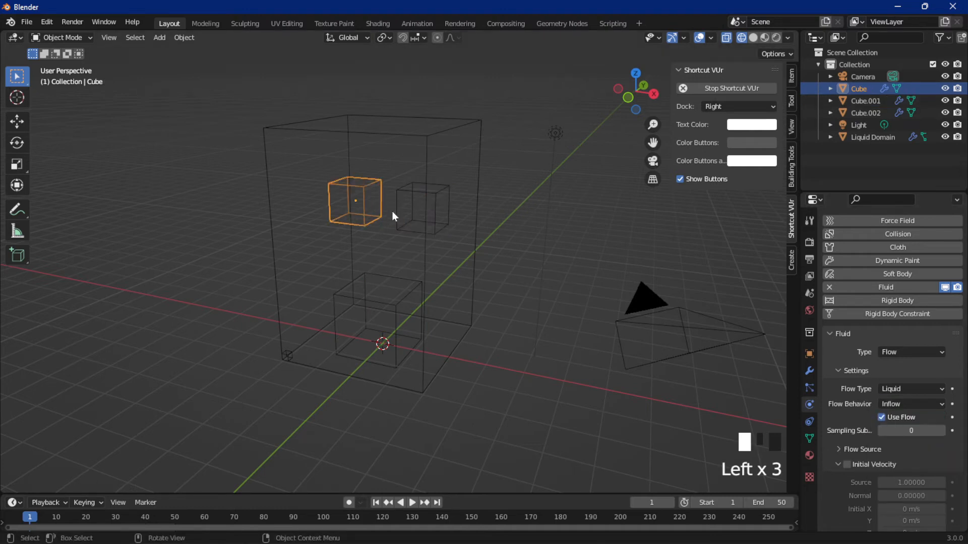
{"action": "left_click", "coordinate": [398, 223]}
{"action": "left_click", "coordinate": [896, 404]}
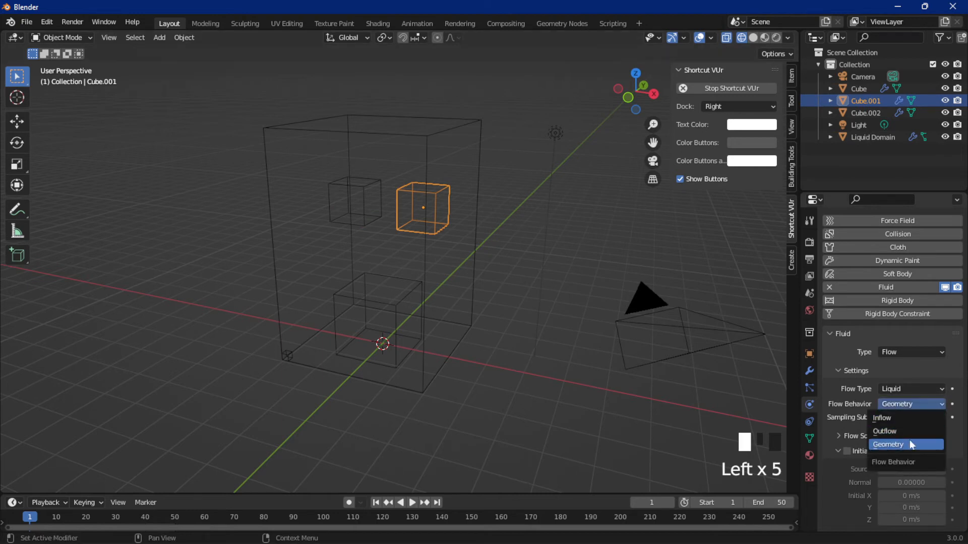
Set the flow behavior of the large lower cube to Outflow.
{"action": "left_click", "coordinate": [341, 331]}
{"action": "left_click", "coordinate": [887, 404]}
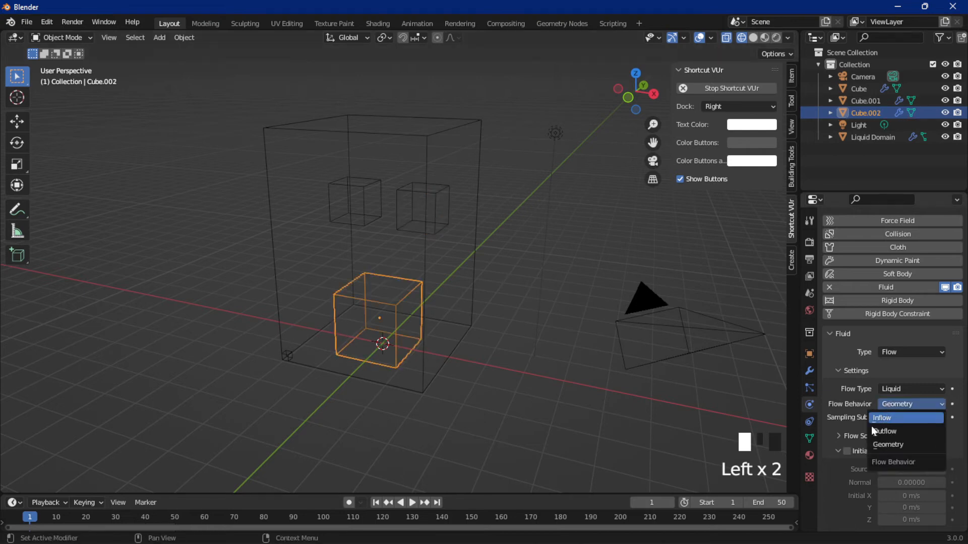
{"action": "left_click", "coordinate": [877, 431]}
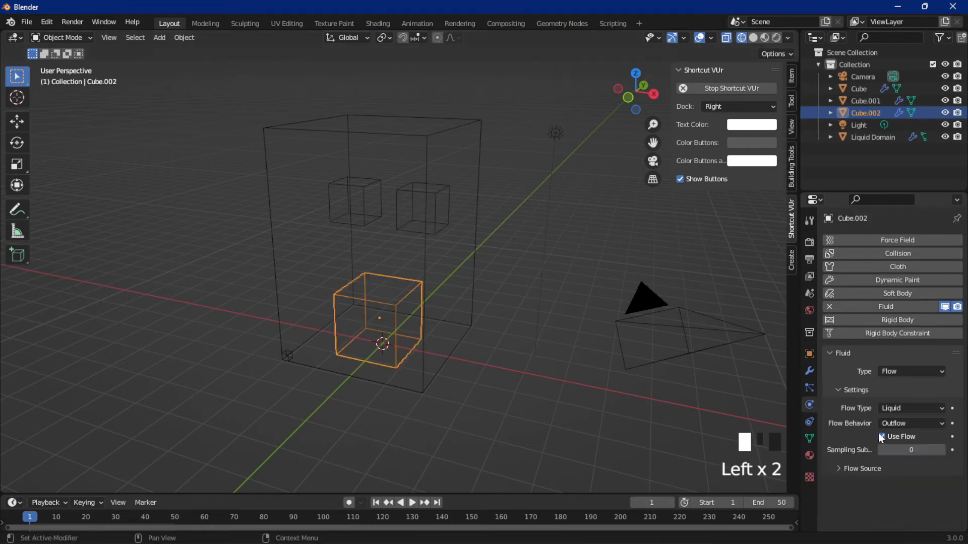
Check the flow behavior assigned to each of the three flow cubes.
{"action": "left_click", "coordinate": [345, 186]}
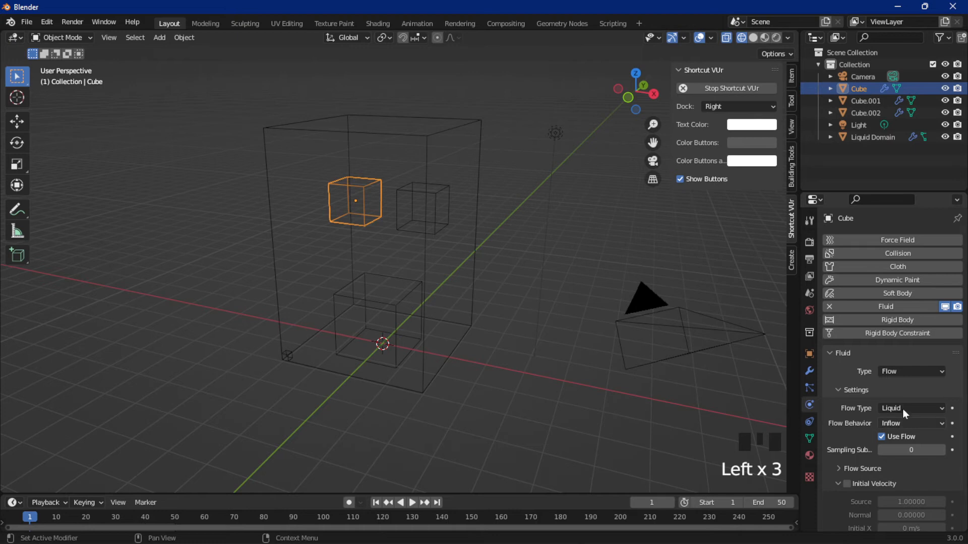
{"action": "left_click", "coordinate": [407, 237]}
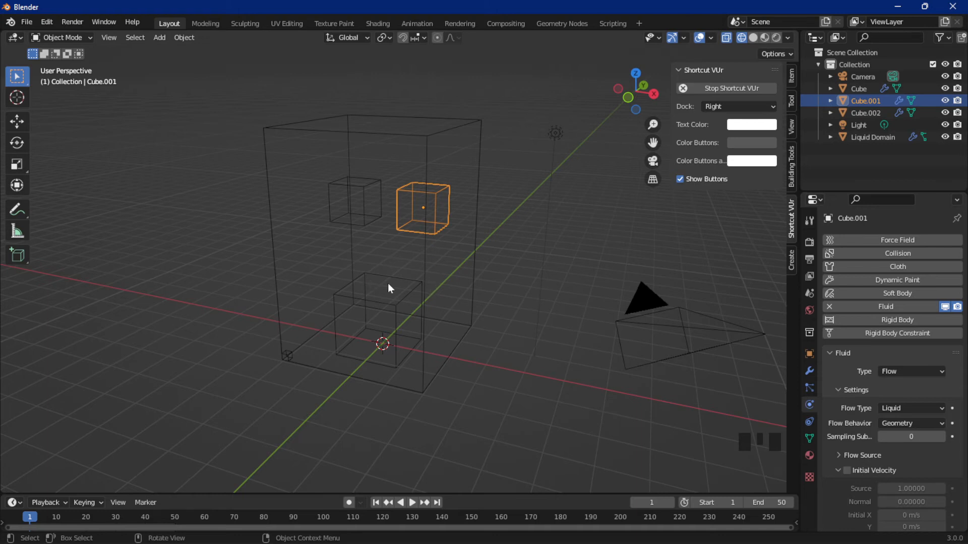
{"action": "left_click", "coordinate": [398, 318]}
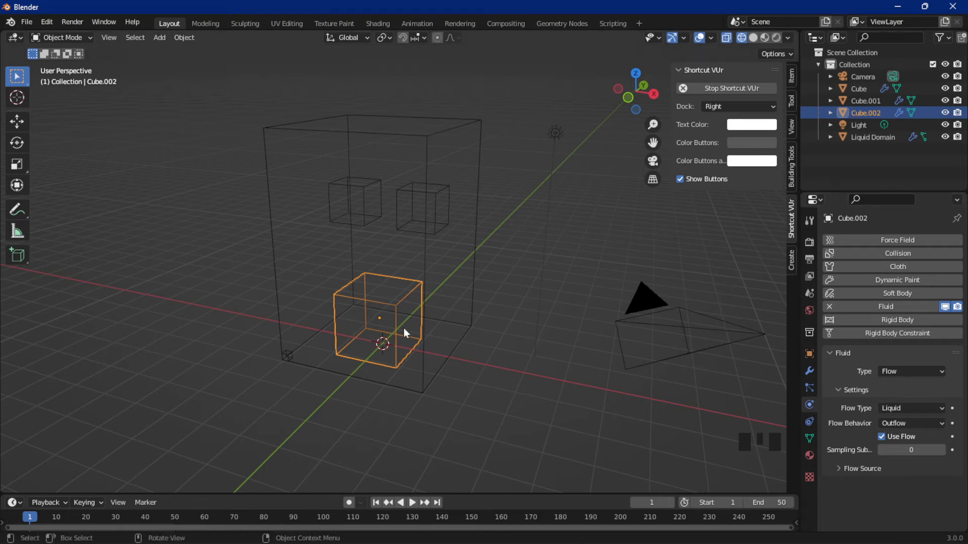
Bake all of the Liquid Domain's simulation for frames 1 to 50 and hide the viewport sidebar.
{"action": "left_click", "coordinate": [427, 233]}
{"action": "scroll", "coordinate": [890, 394], "scroll_direction": "down", "scroll_amount": 7}
{"action": "scroll", "coordinate": [890, 394], "scroll_direction": "down", "scroll_amount": 20}
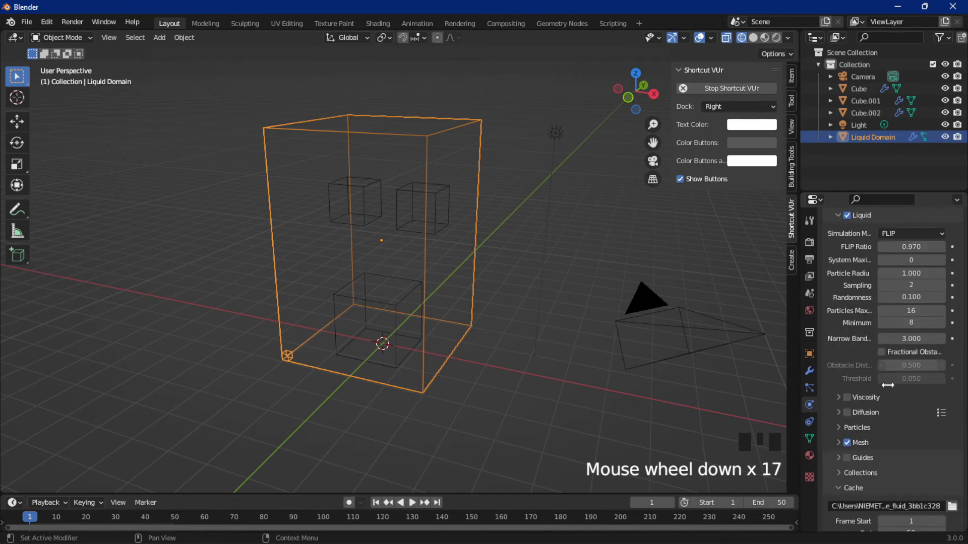
{"action": "left_click", "coordinate": [876, 472]}
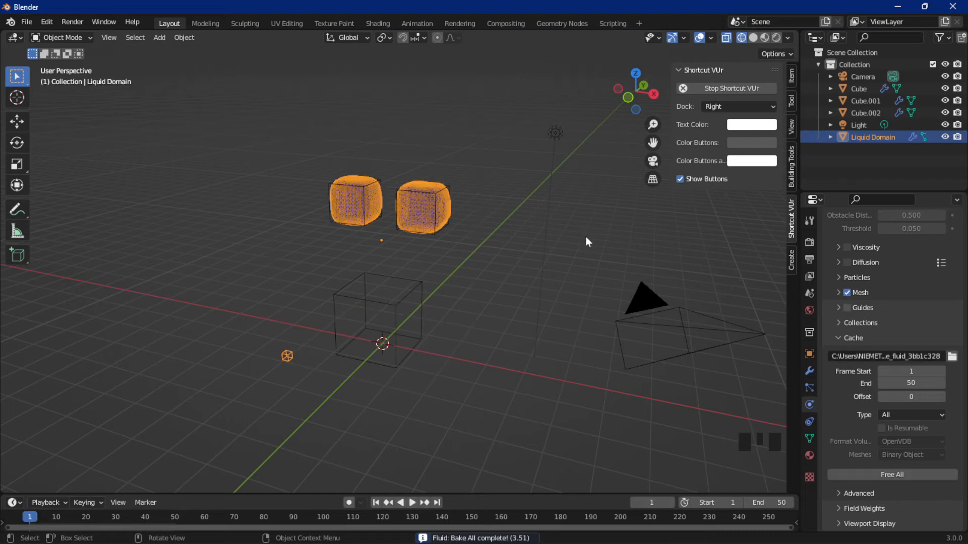
{"action": "key", "text": "n"}
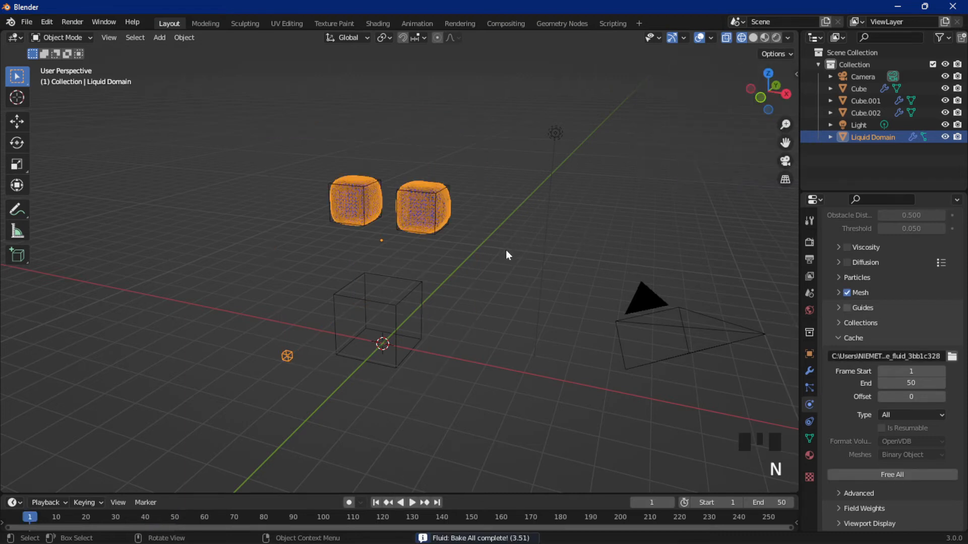
Play the baked simulation, restart it from frame 1, and pause it to compare the inflow, geometry and outflow cubes.
{"action": "key", "text": "space"}
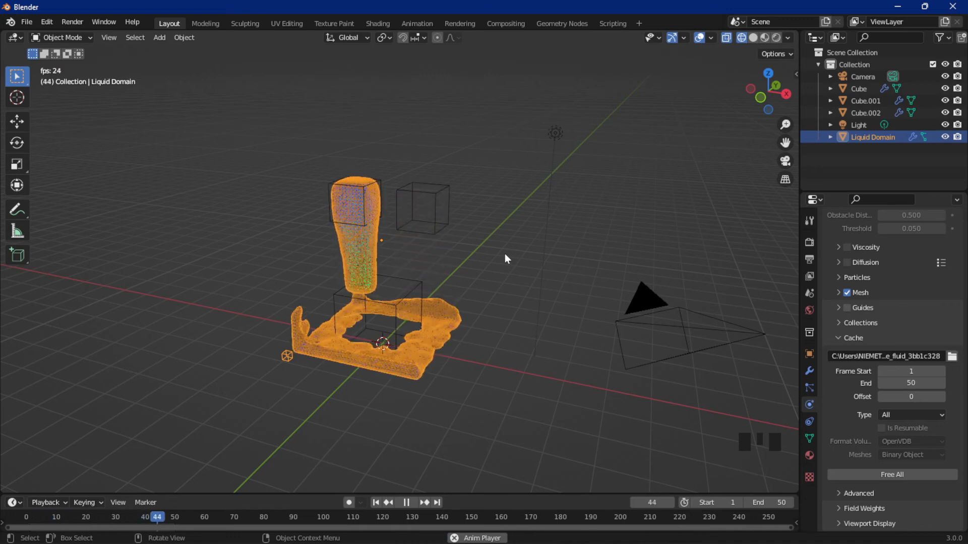
{"action": "key", "text": "space"}
{"action": "key", "text": "shift+Left"}
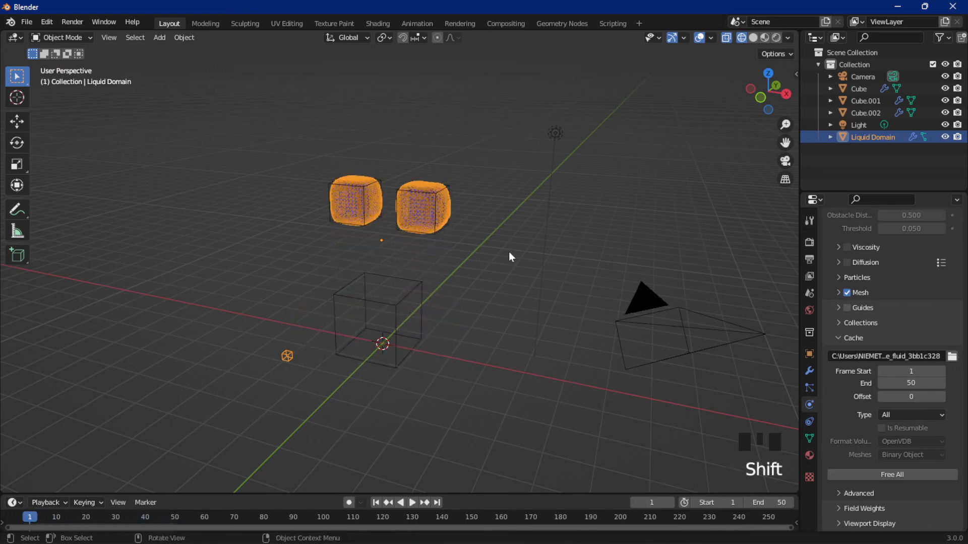
{"action": "key", "text": "space"}
{"action": "key", "text": "space"}
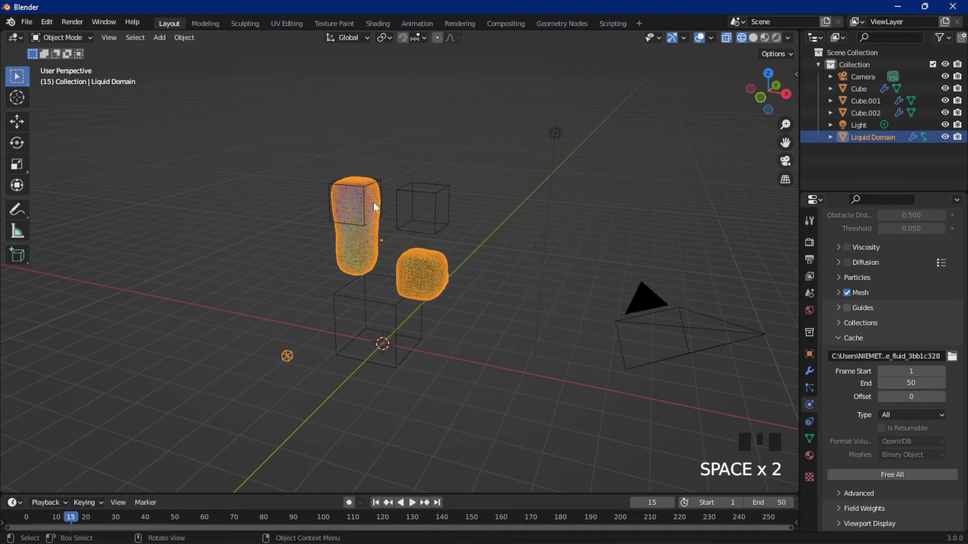
{"action": "key", "text": "space"}
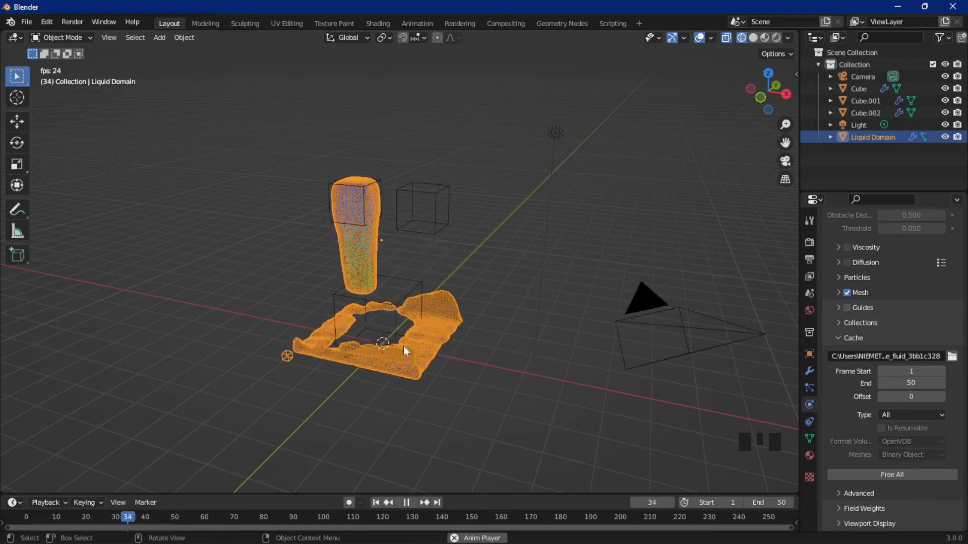
{"action": "key", "text": "space"}
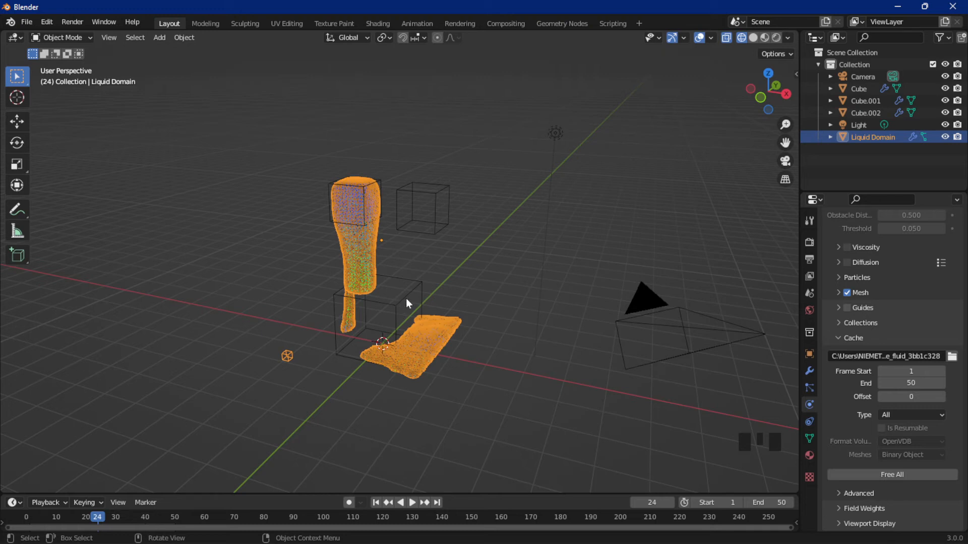
Delete the Geometry cube and the Outflow cube, leaving only the Inflow cube, and play the baked animation onward.
{"action": "left_click", "coordinate": [437, 225]}
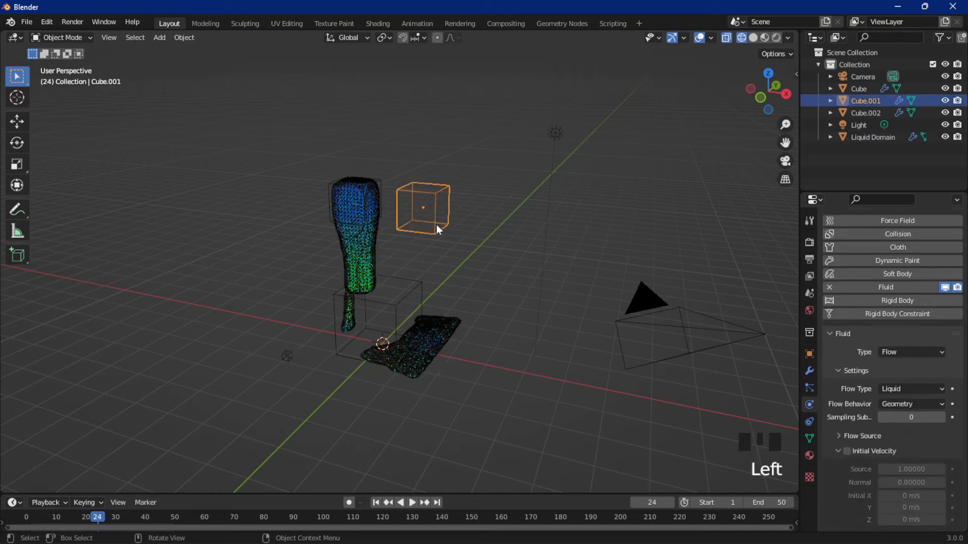
{"action": "key", "text": "Delete"}
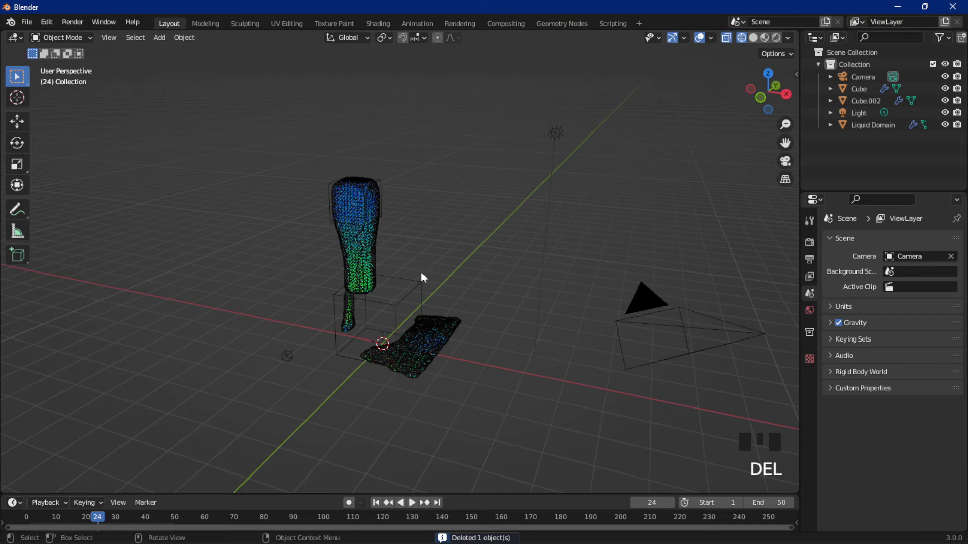
{"action": "left_click", "coordinate": [403, 294]}
{"action": "key", "text": "Delete"}
{"action": "key", "text": "space"}
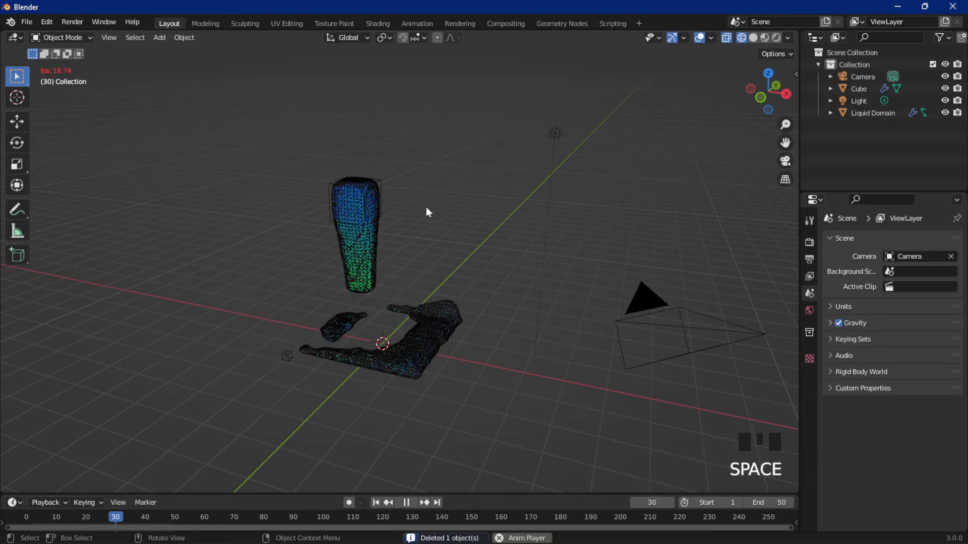
{"action": "key", "text": "space"}
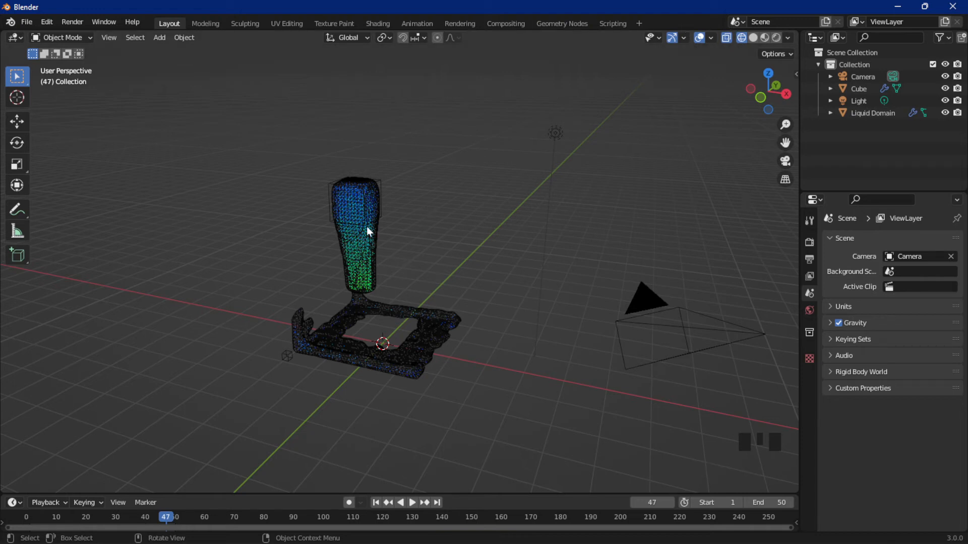
Free all baked simulation data of the Liquid Domain.
{"action": "left_click", "coordinate": [899, 113]}
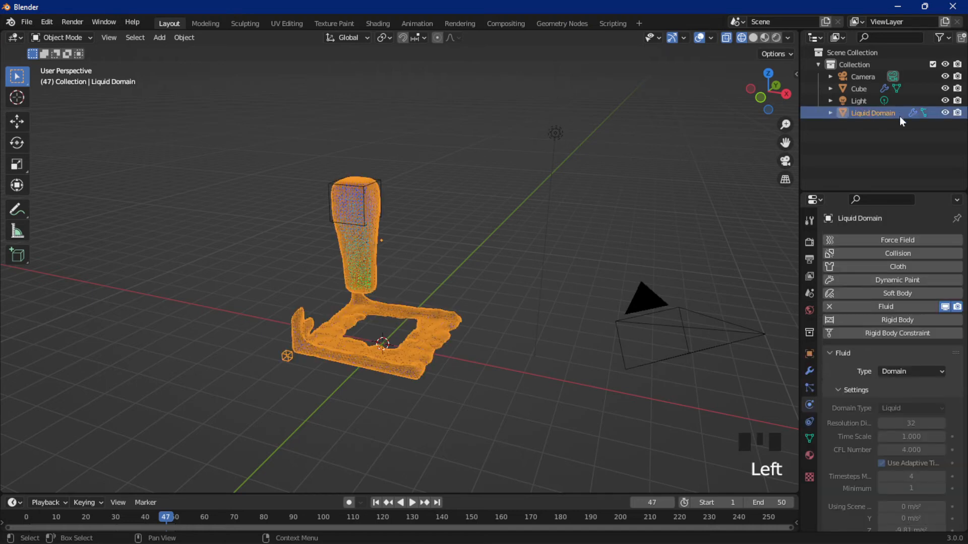
{"action": "scroll", "coordinate": [891, 318], "scroll_direction": "down", "scroll_amount": 14}
{"action": "scroll", "coordinate": [893, 317], "scroll_direction": "down", "scroll_amount": 12}
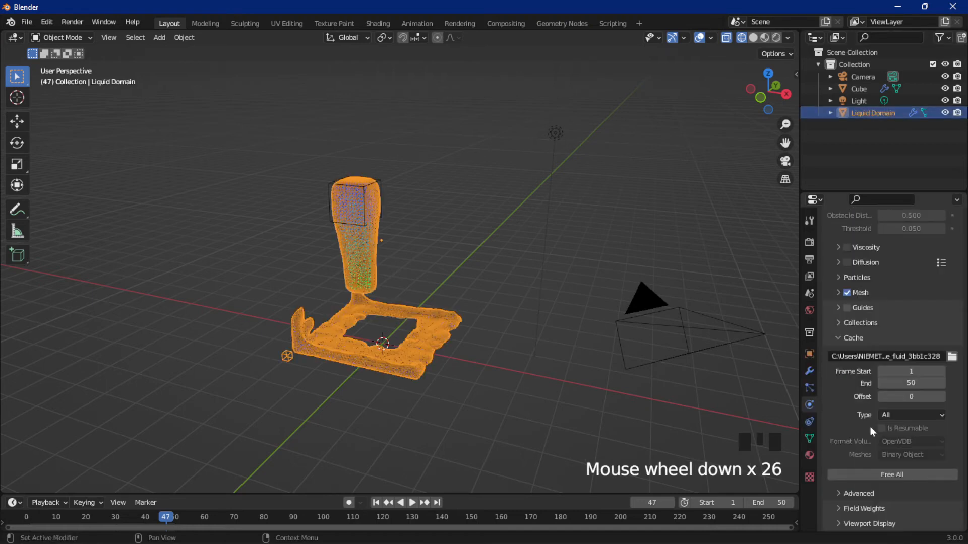
{"action": "left_click", "coordinate": [863, 474]}
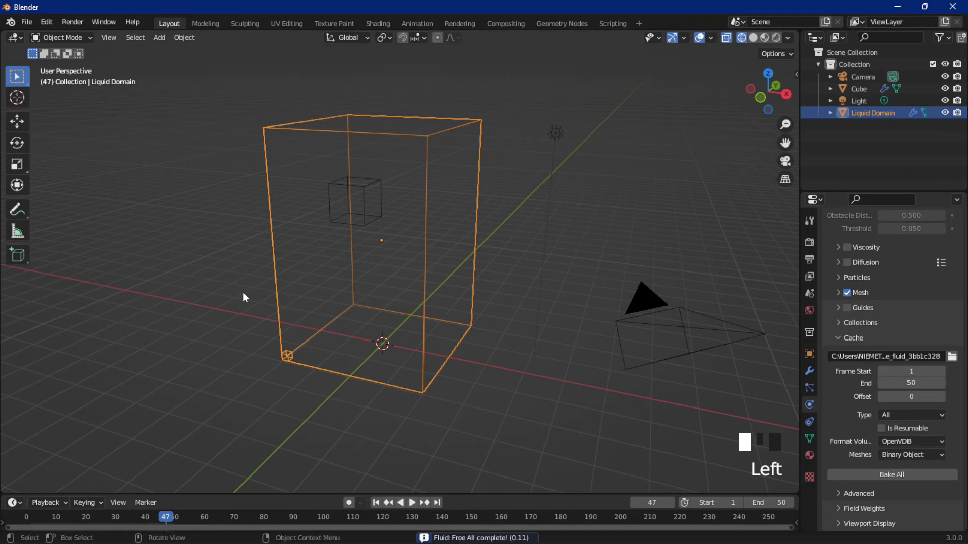
Disable Use Flow in the fluid settings of the remaining Inflow cube.
{"action": "left_click", "coordinate": [346, 229]}
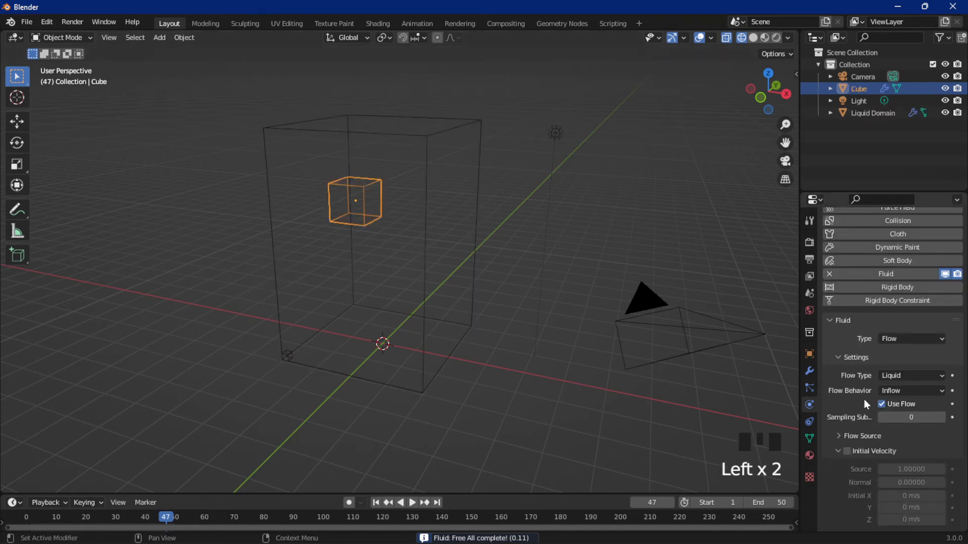
{"action": "left_click", "coordinate": [879, 404]}
{"action": "left_click", "coordinate": [878, 404]}
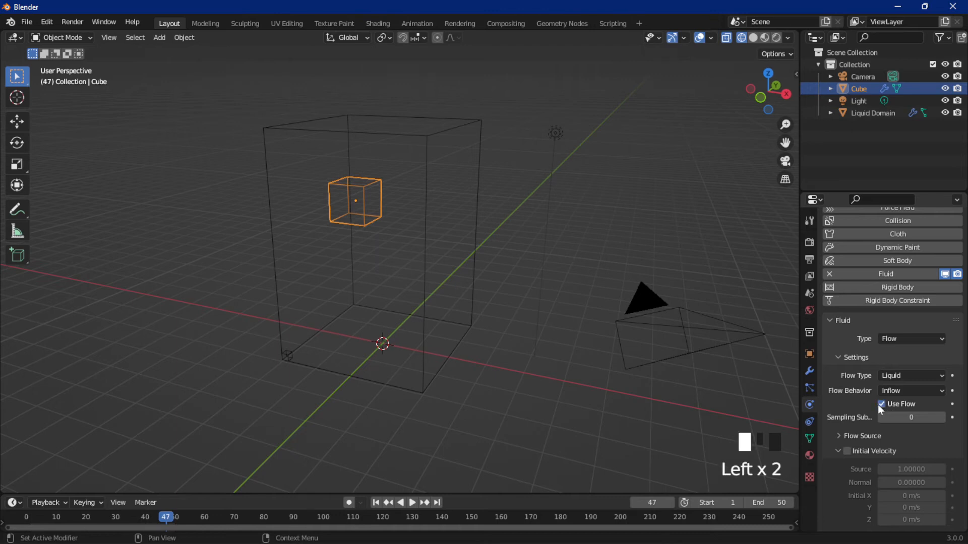
{"action": "left_click", "coordinate": [882, 406]}
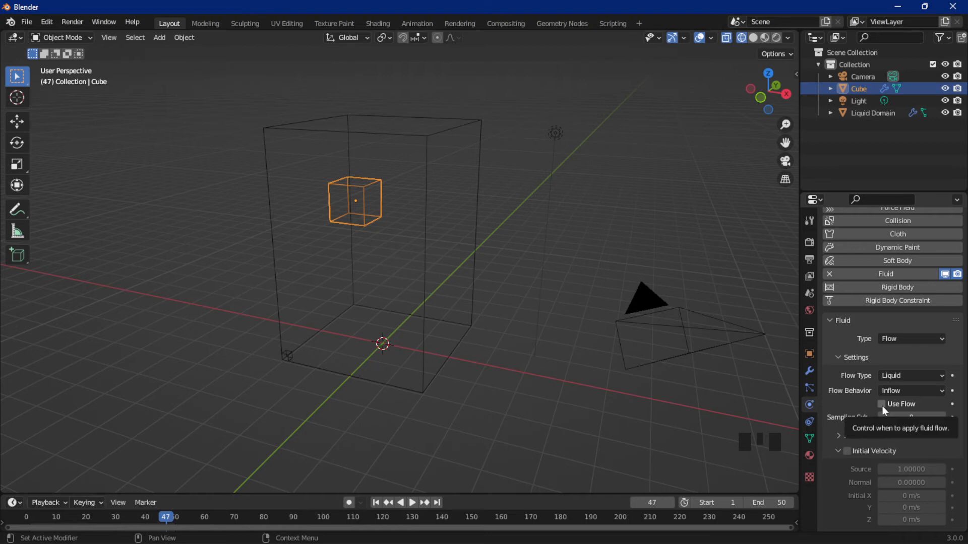
{"action": "left_click", "coordinate": [882, 407]}
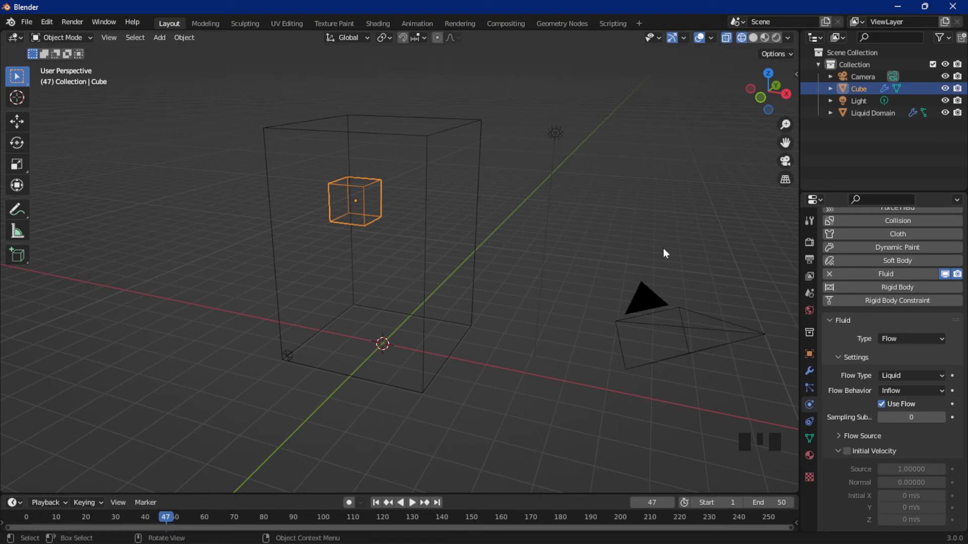
{"action": "left_click", "coordinate": [881, 404]}
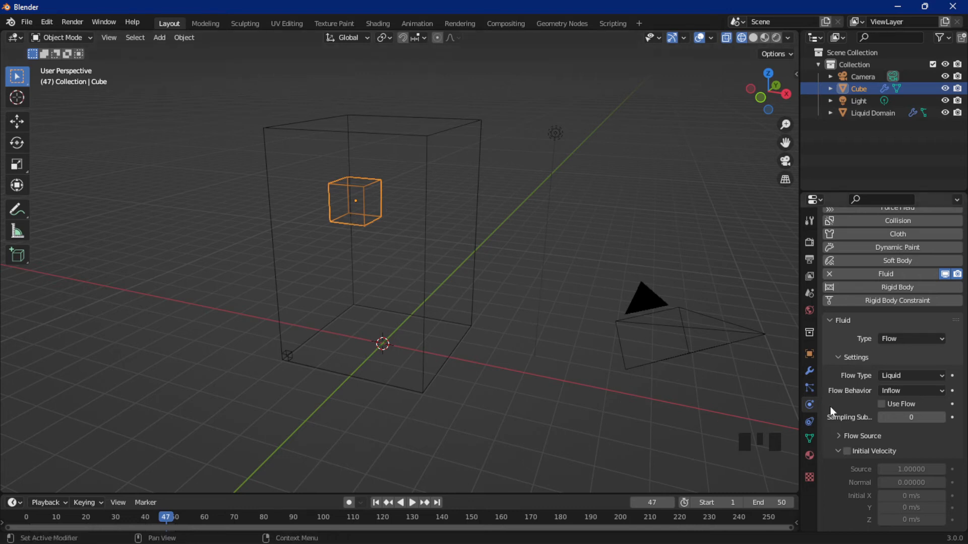
Bake all fluid data of the Liquid Domain with the Inflow cube's Use Flow disabled, and play the animation.
{"action": "left_click", "coordinate": [425, 229]}
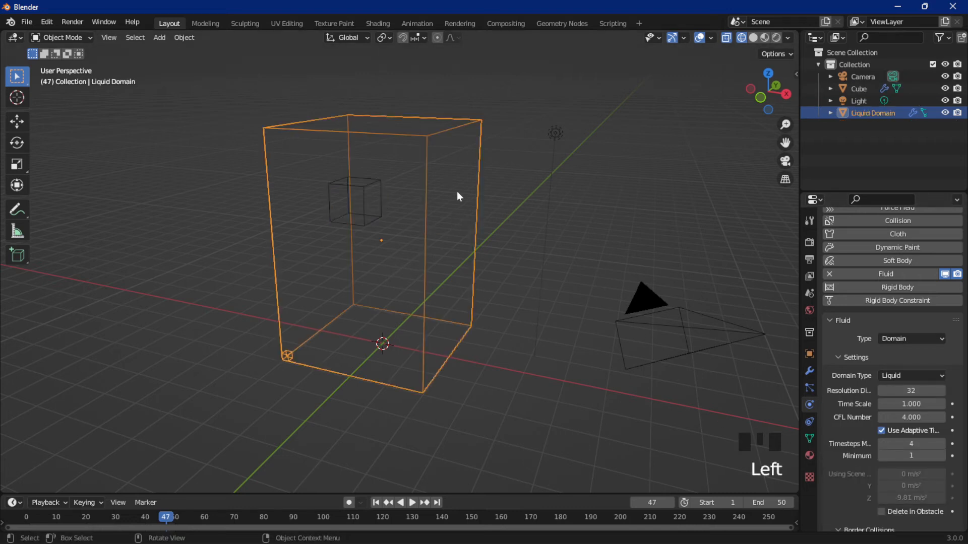
{"action": "scroll", "coordinate": [848, 382], "scroll_direction": "down", "scroll_amount": 20}
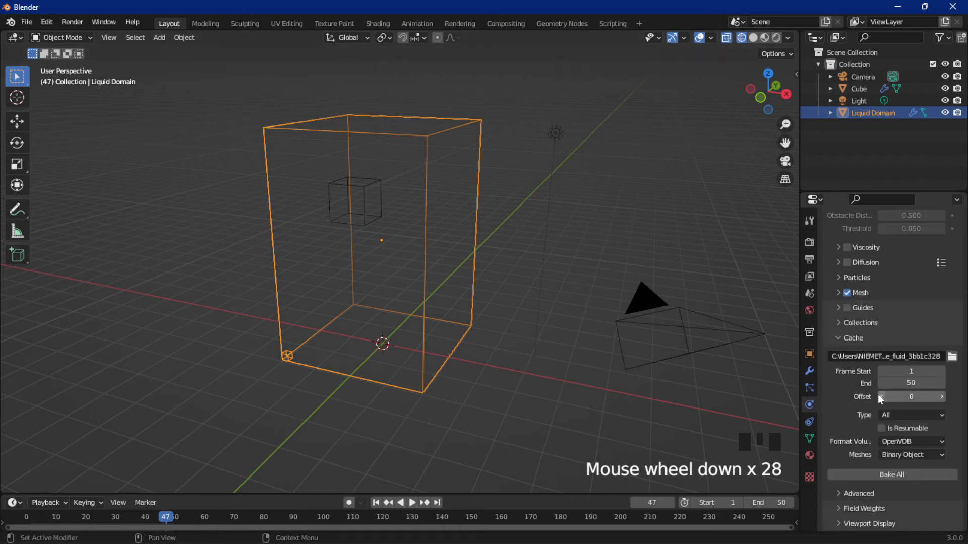
{"action": "left_click", "coordinate": [893, 475]}
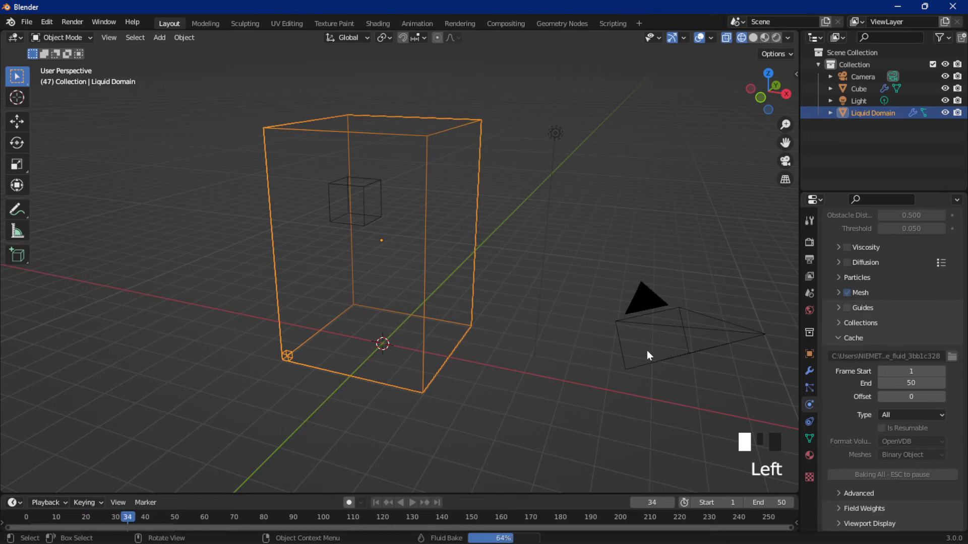
{"action": "key", "text": "space"}
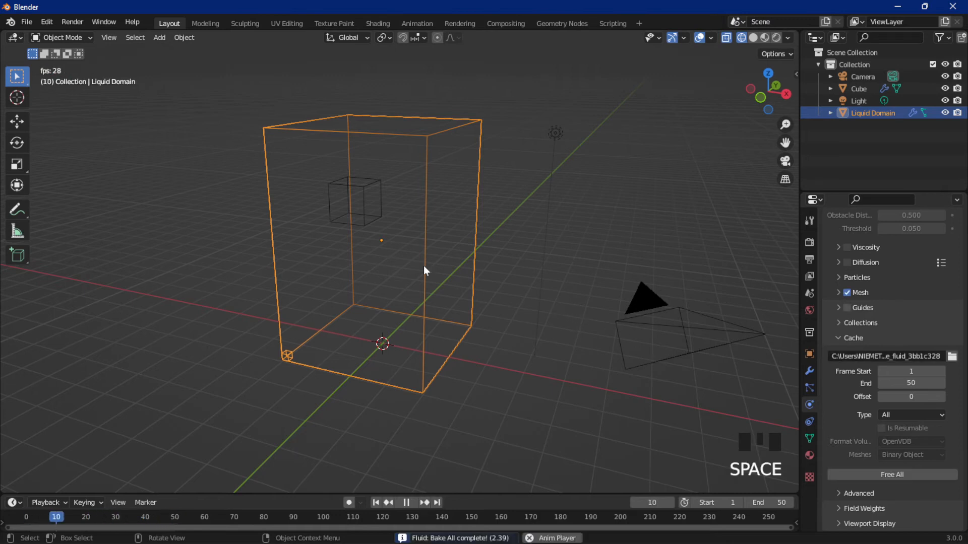
{"action": "key", "text": "space"}
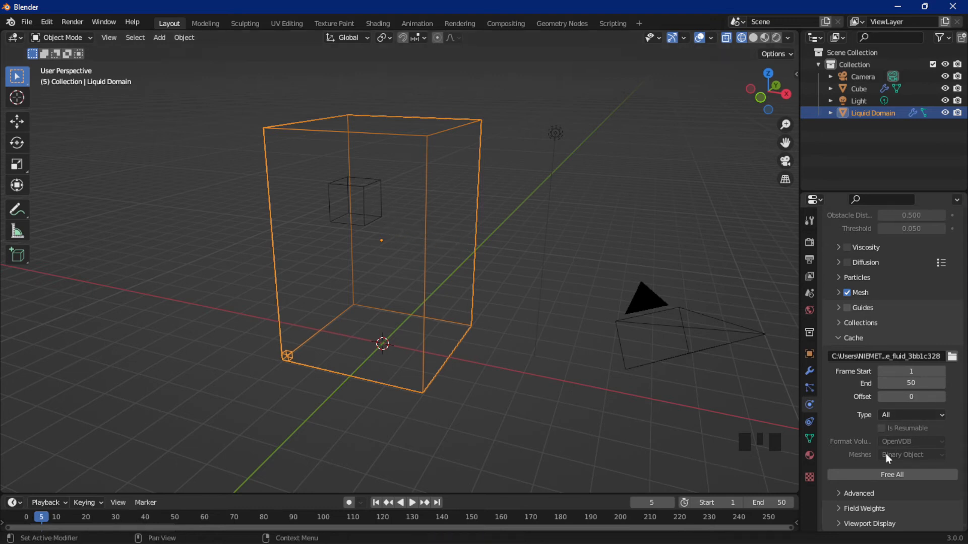
Free all baked data of the Liquid Domain and enable Use Flow again for the Inflow cube.
{"action": "left_click", "coordinate": [886, 475]}
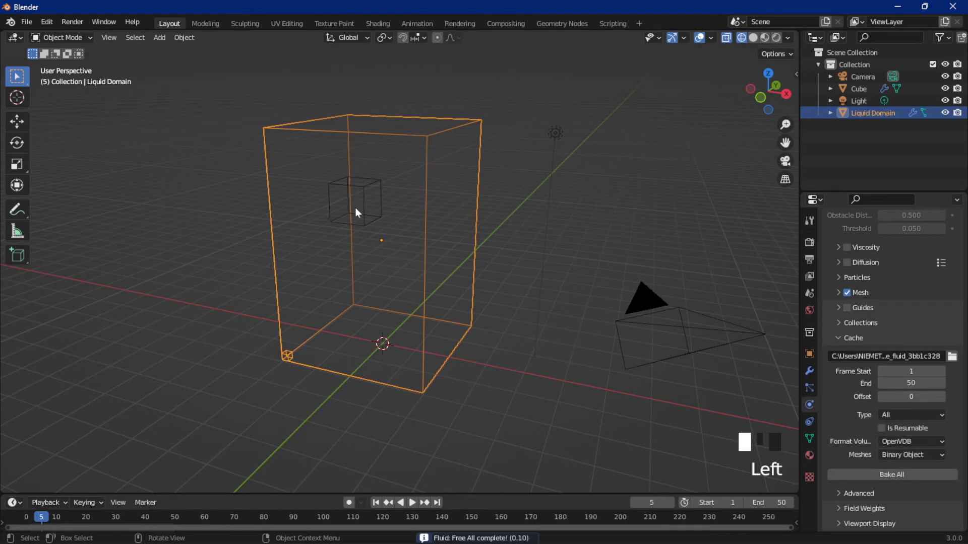
{"action": "left_click", "coordinate": [363, 227]}
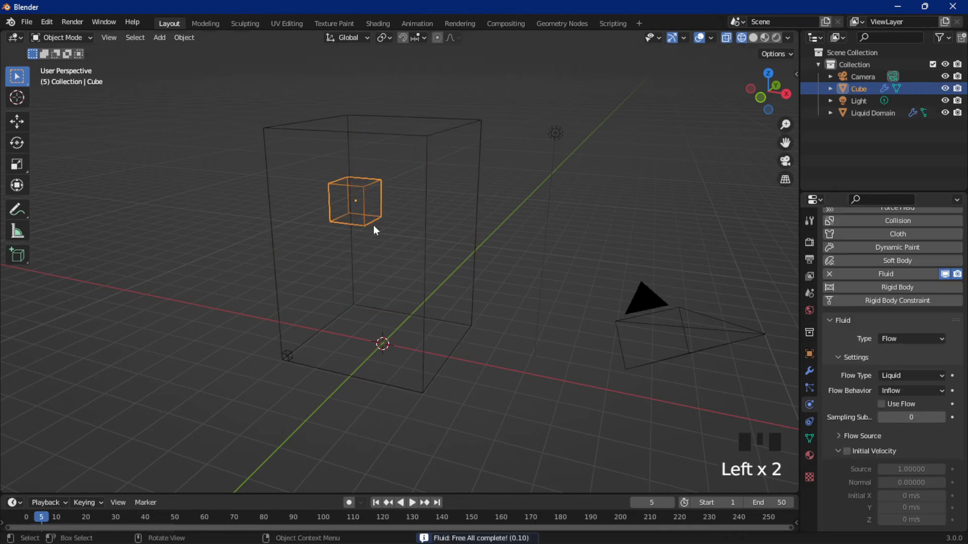
{"action": "left_click", "coordinate": [881, 404]}
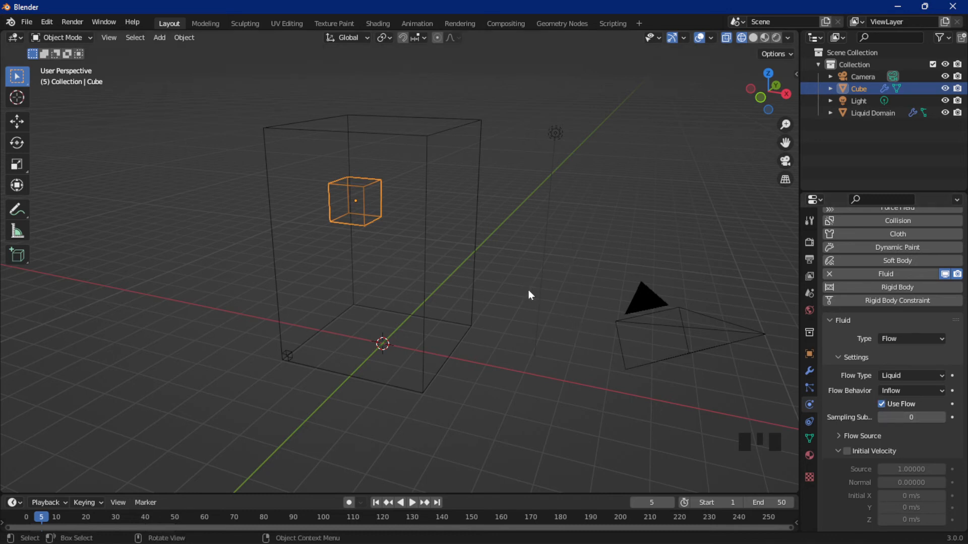
Examine the Flow Source settings of the Inflow cube and keep Mesh as the source.
{"action": "middle_click_drag", "start_coordinate": [541, 279], "coordinate": [596, 277]}
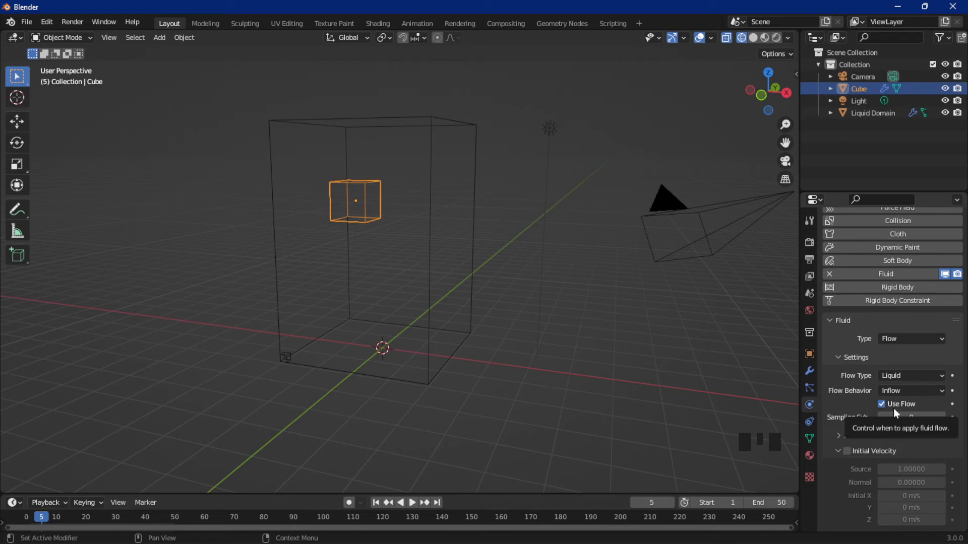
{"action": "left_click", "coordinate": [870, 438]}
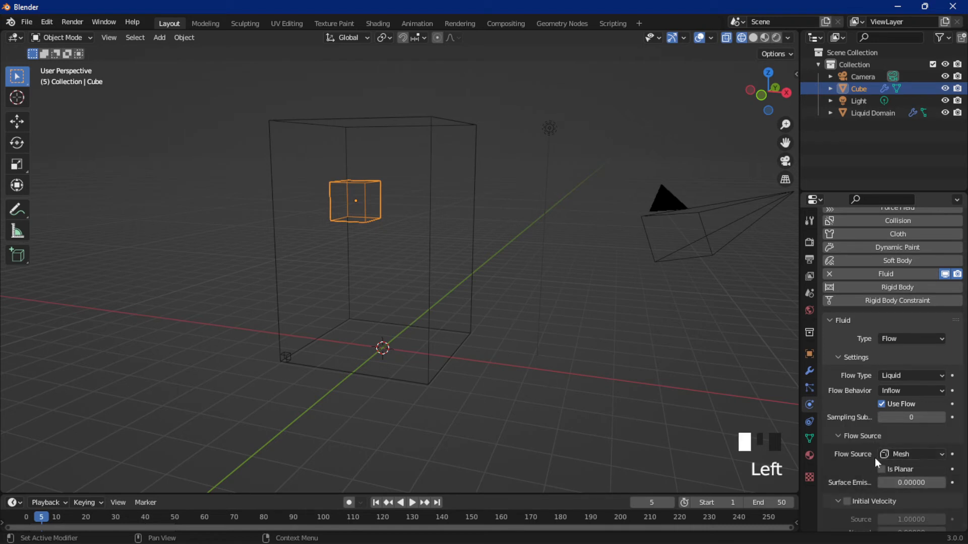
{"action": "left_click", "coordinate": [908, 453]}
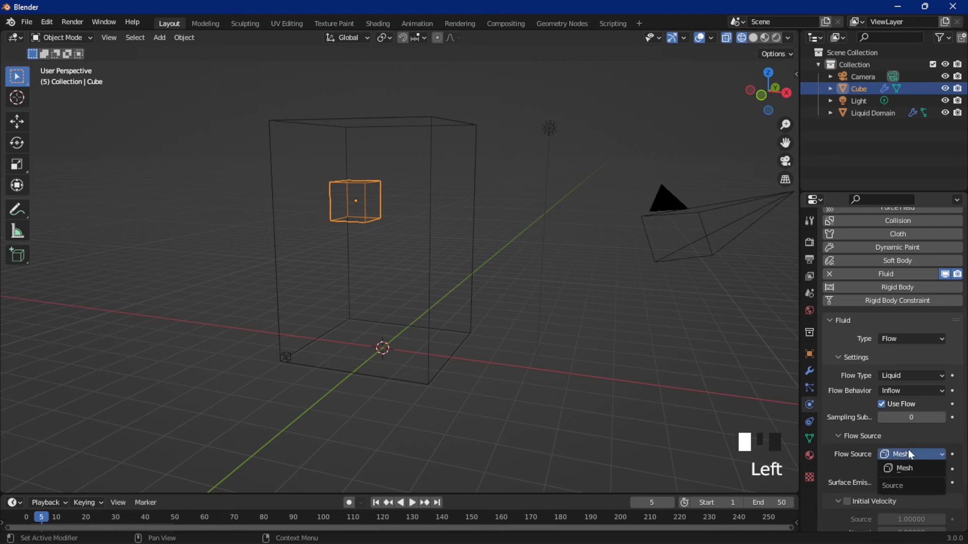
{"action": "left_click", "coordinate": [903, 468]}
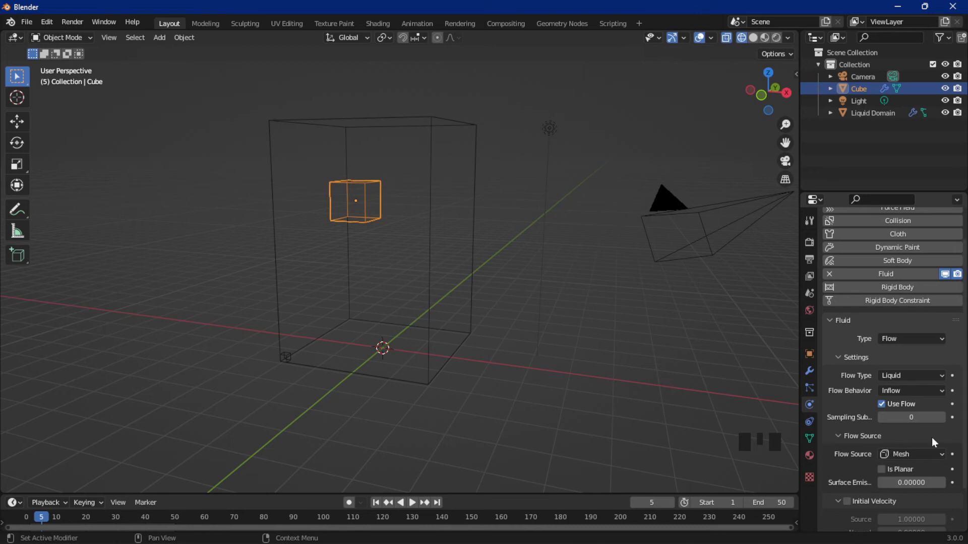
{"action": "left_click", "coordinate": [856, 435]}
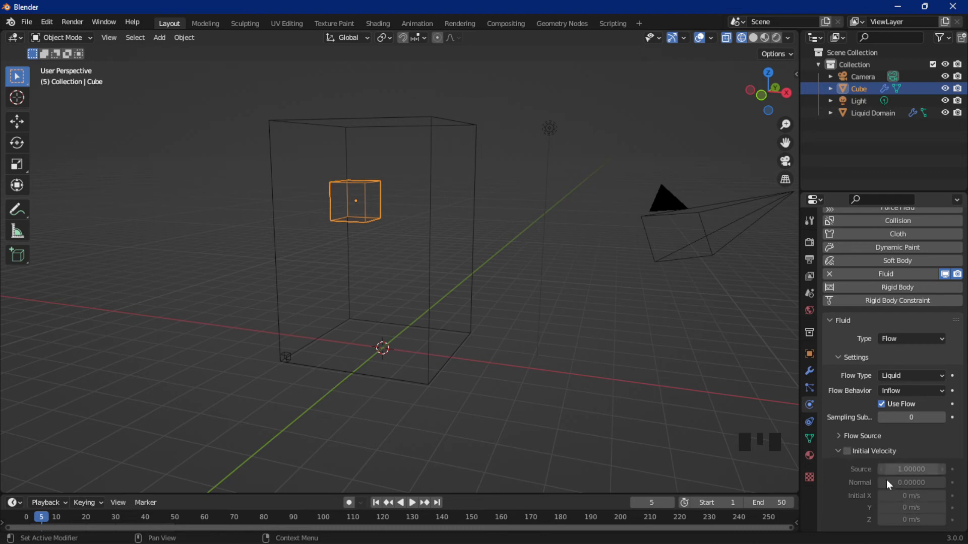
Enable Initial Velocity in the fluid settings of the Inflow cube.
{"action": "left_click", "coordinate": [847, 451]}
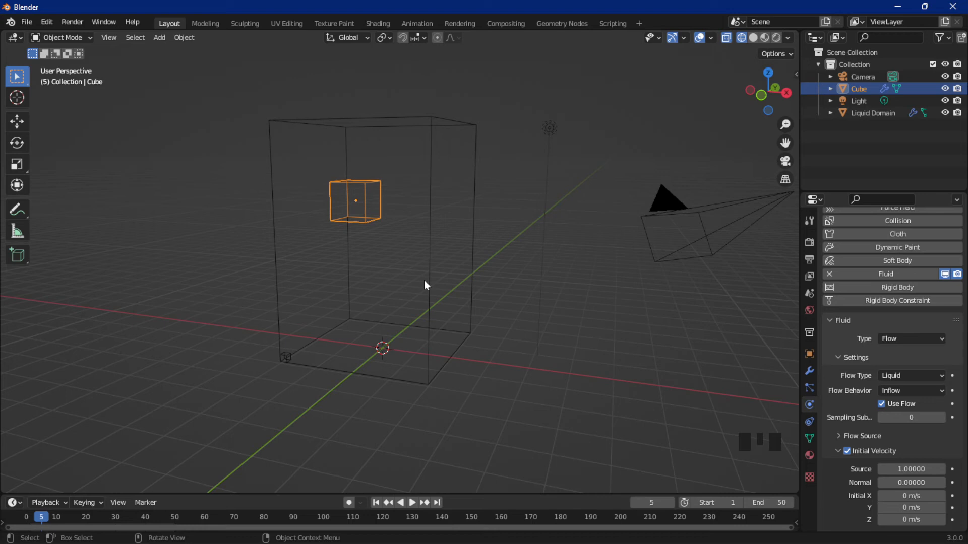
{"action": "middle_click_drag", "start_coordinate": [355, 213], "coordinate": [375, 193]}
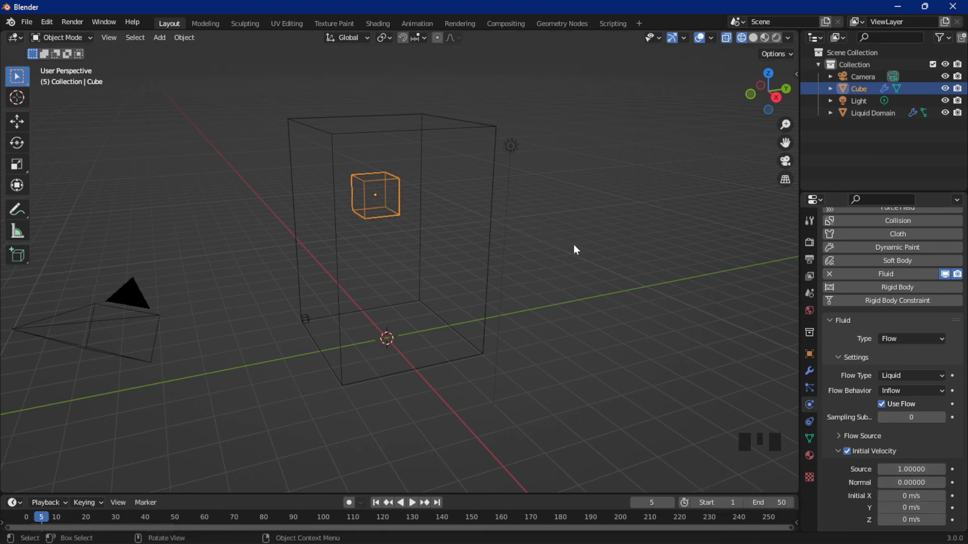
{"action": "left_click", "coordinate": [898, 482]}
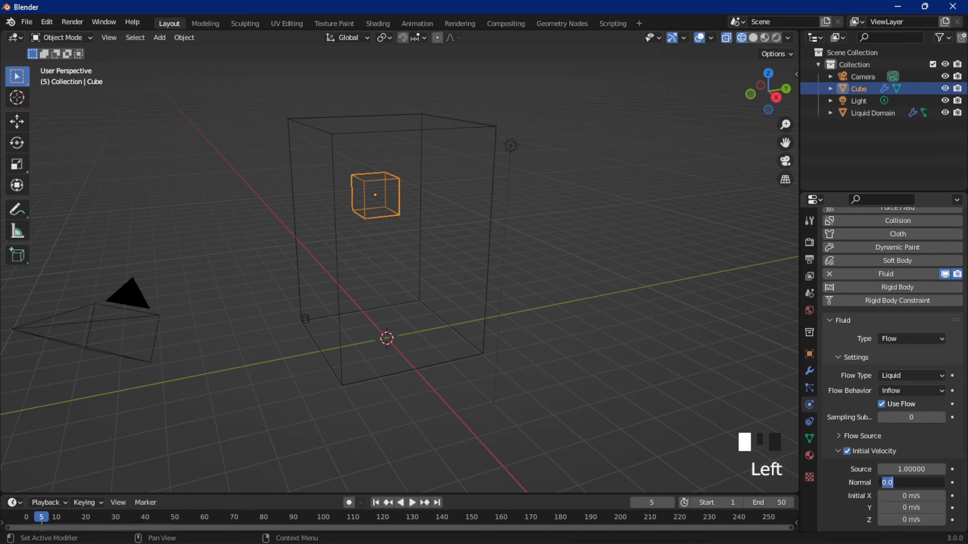
Enter Edit Mode on the Inflow cube and display its face normals in the viewport overlays.
{"action": "left_click", "coordinate": [49, 36]}
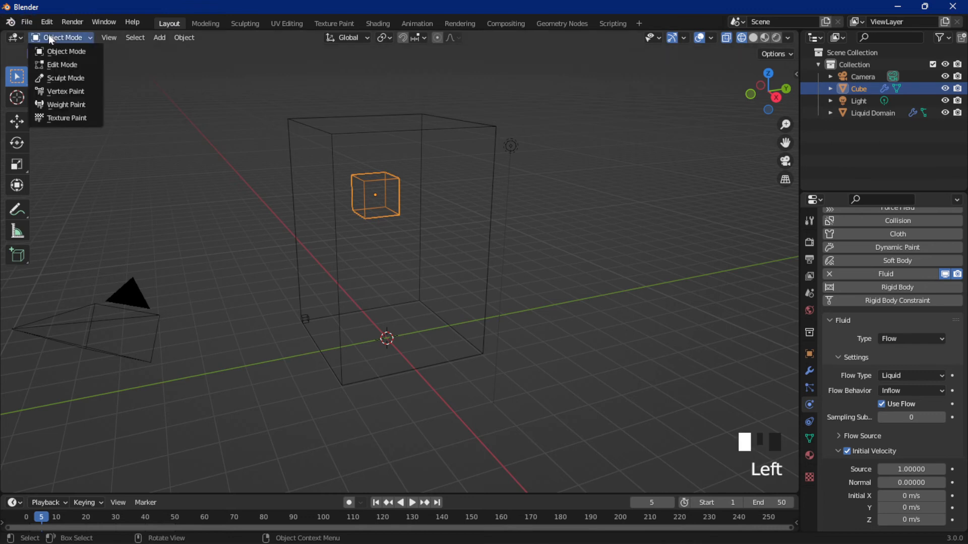
{"action": "left_click", "coordinate": [64, 68]}
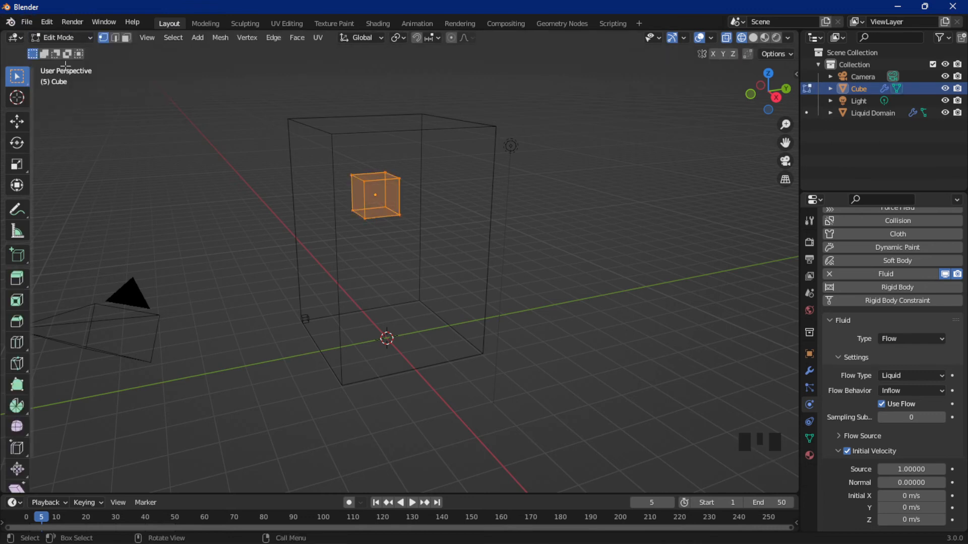
{"action": "left_click", "coordinate": [711, 37]}
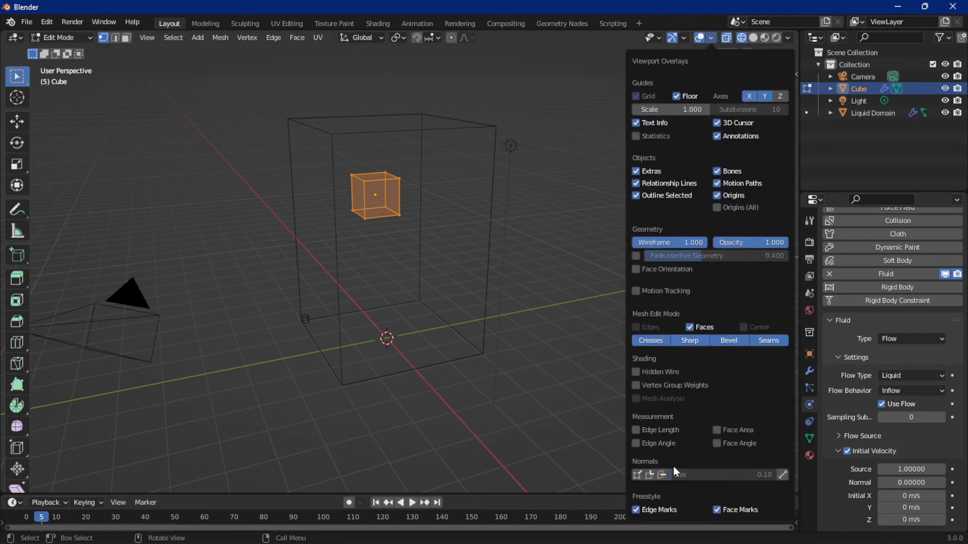
{"action": "left_click", "coordinate": [661, 475]}
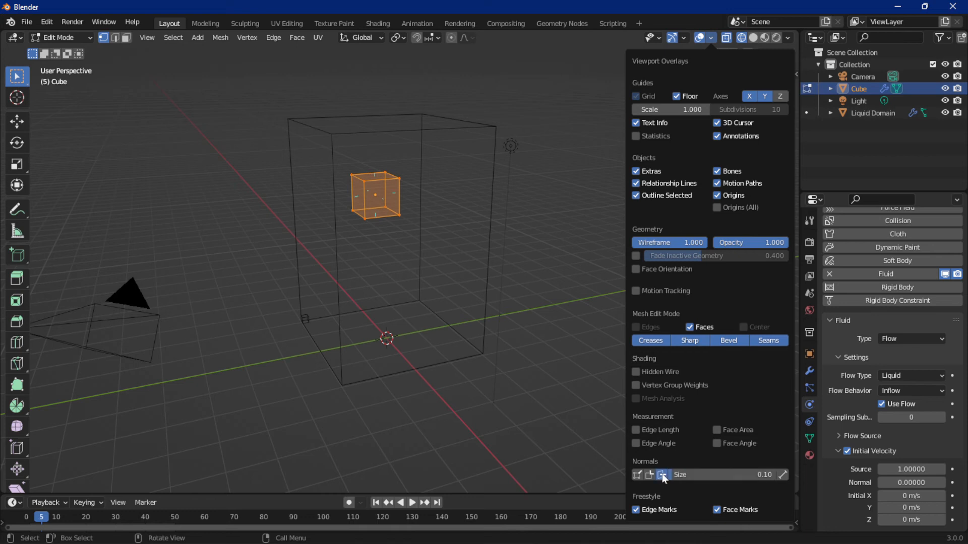
{"action": "left_click", "coordinate": [661, 475]}
{"action": "left_click", "coordinate": [661, 475]}
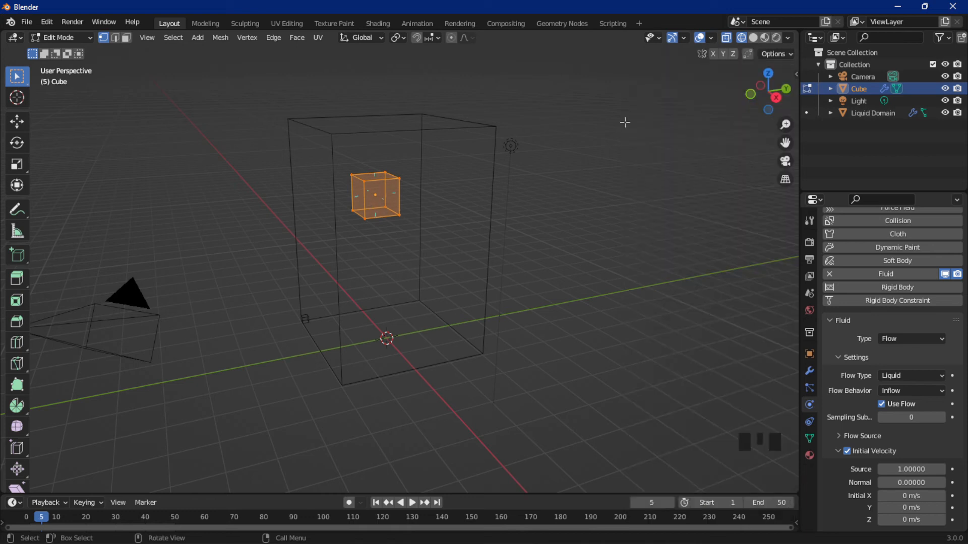
Increase the display size of the face normals and inspect their directions around the Inflow cube.
{"action": "left_click", "coordinate": [711, 37]}
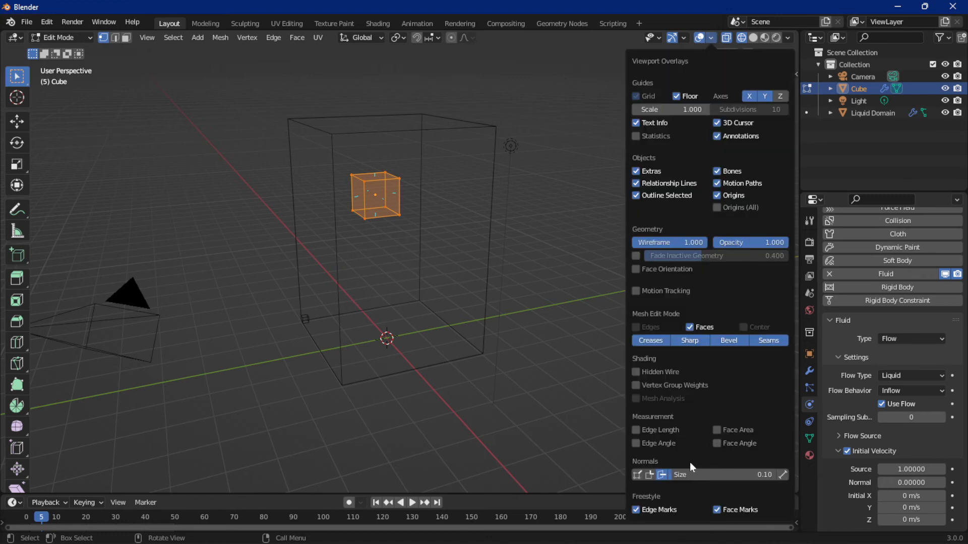
{"action": "left_click_drag", "start_coordinate": [682, 474], "coordinate": [762, 475]}
{"action": "middle_click_drag", "start_coordinate": [385, 257], "coordinate": [400, 234]}
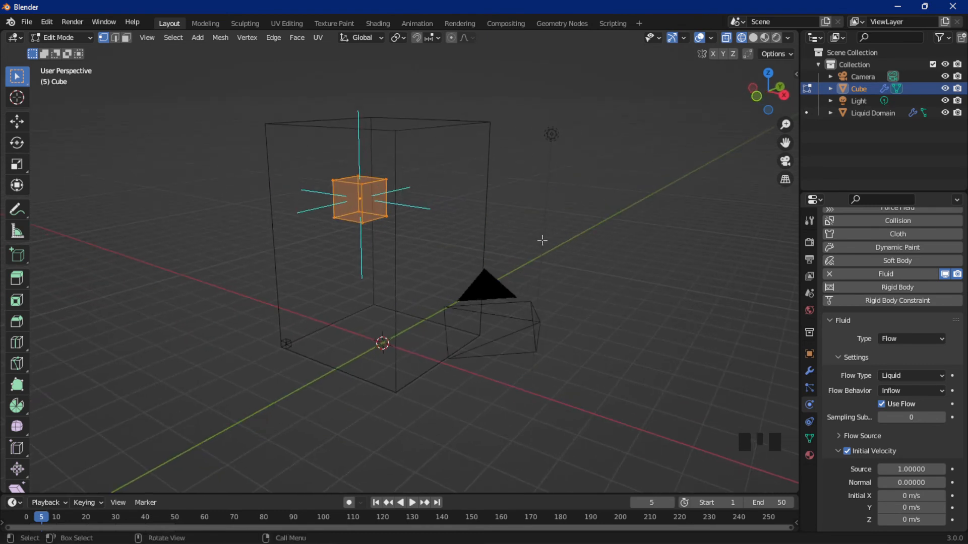
{"action": "scroll", "coordinate": [543, 230], "scroll_direction": "up", "scroll_amount": 3}
{"action": "middle_click_drag", "start_coordinate": [393, 200], "coordinate": [440, 201]}
{"action": "middle_click_drag", "start_coordinate": [395, 160], "coordinate": [347, 185]}
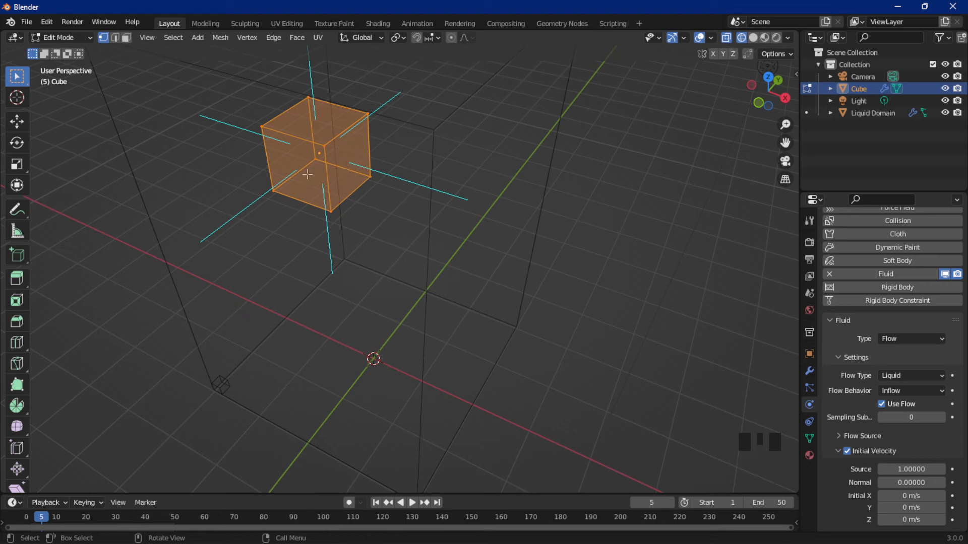
{"action": "scroll", "coordinate": [333, 188], "scroll_direction": "down", "scroll_amount": 3}
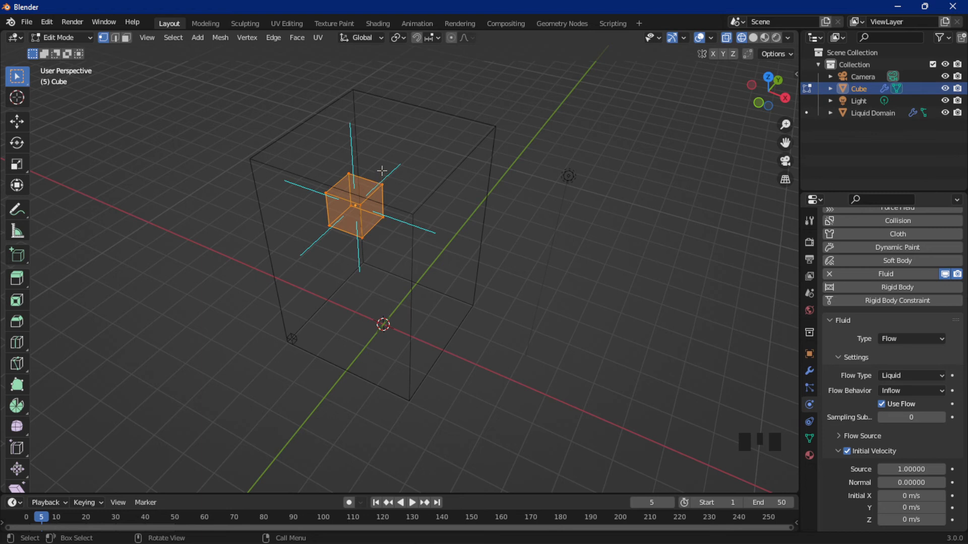
Return to Object Mode and set the Inflow cube's Normal initial velocity to 100.
{"action": "left_click", "coordinate": [76, 39]}
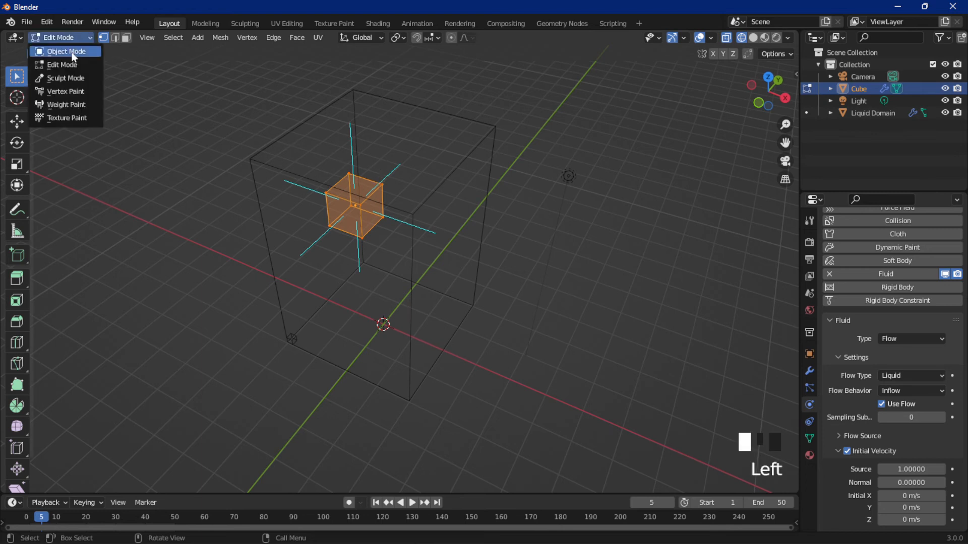
{"action": "left_click", "coordinate": [70, 52]}
{"action": "scroll", "coordinate": [453, 265], "scroll_direction": "up", "scroll_amount": 3}
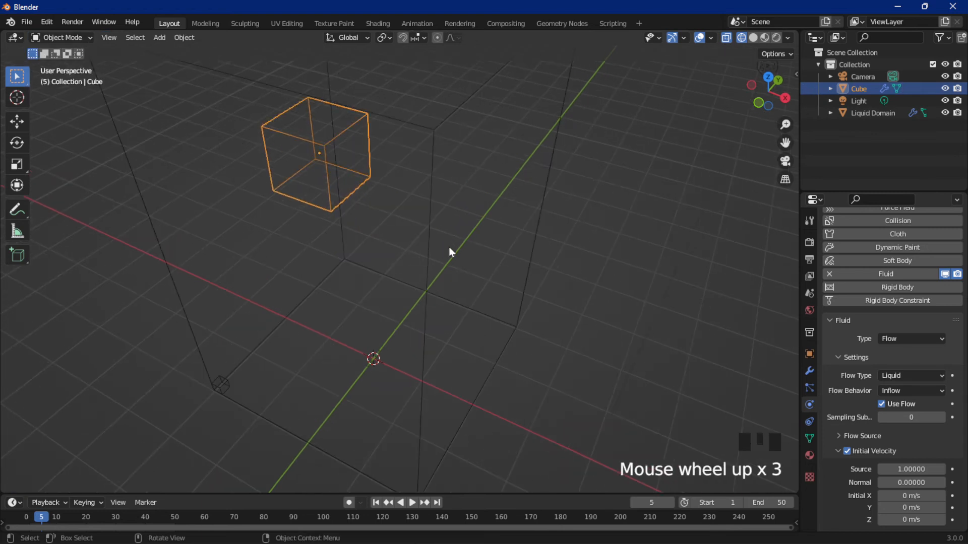
{"action": "left_click", "coordinate": [911, 482]}
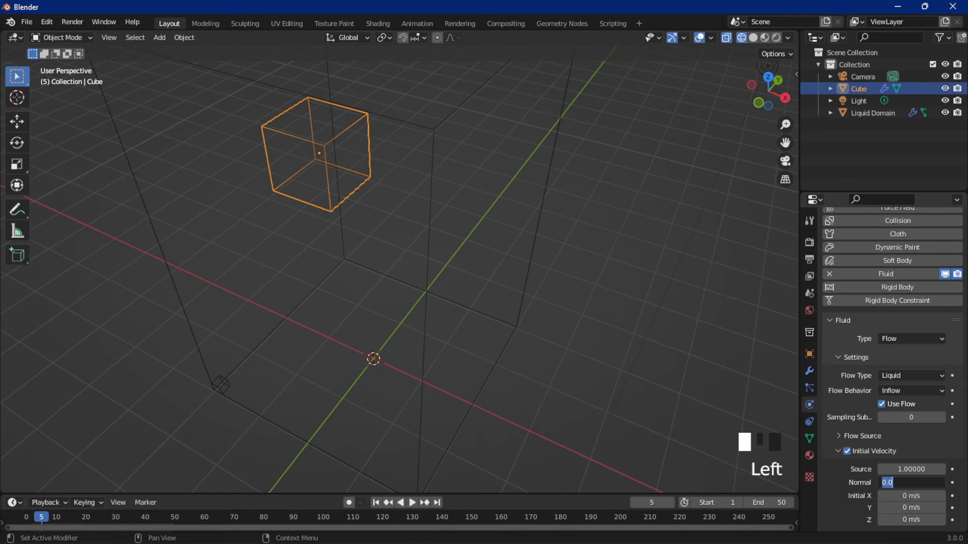
{"action": "type", "text": "100"}
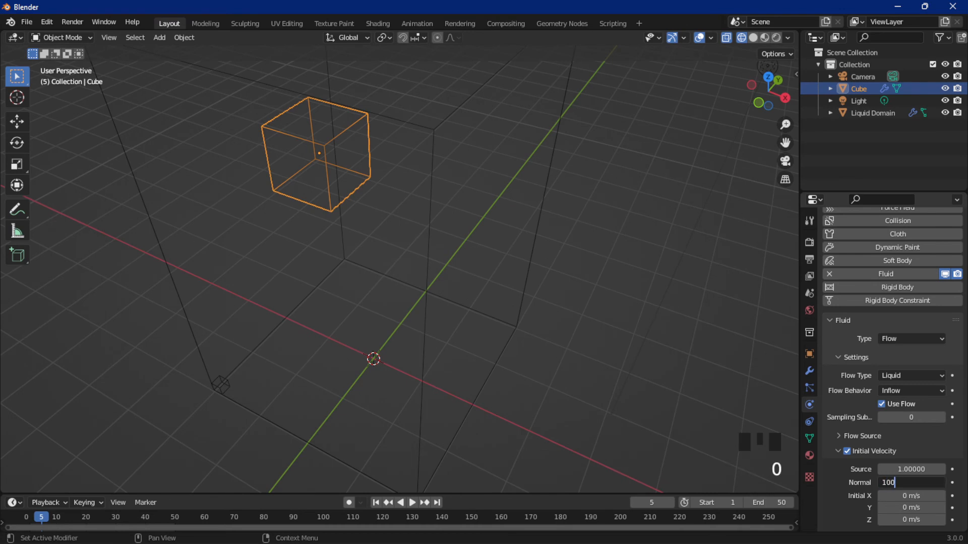
{"action": "key", "text": "Return"}
Try to bake all fluid data while the Inflow cube is selected.
{"action": "middle_click_drag", "start_coordinate": [402, 202], "coordinate": [420, 166]}
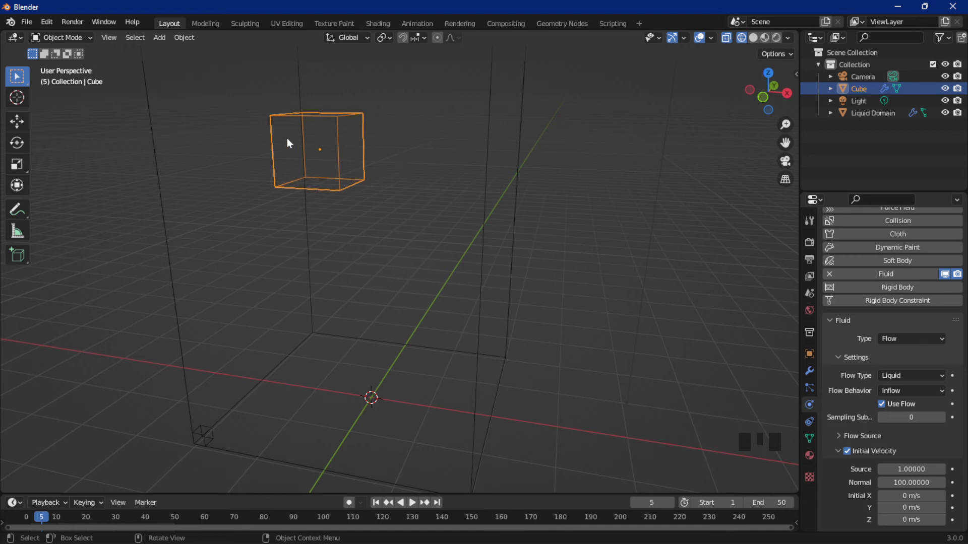
{"action": "scroll", "coordinate": [462, 217], "scroll_direction": "down", "scroll_amount": 2}
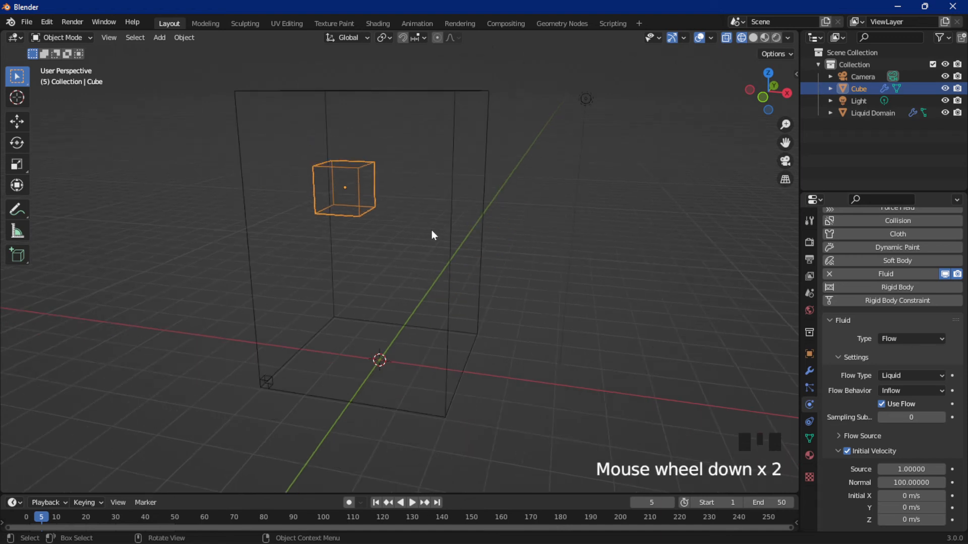
{"action": "key", "text": "q"}
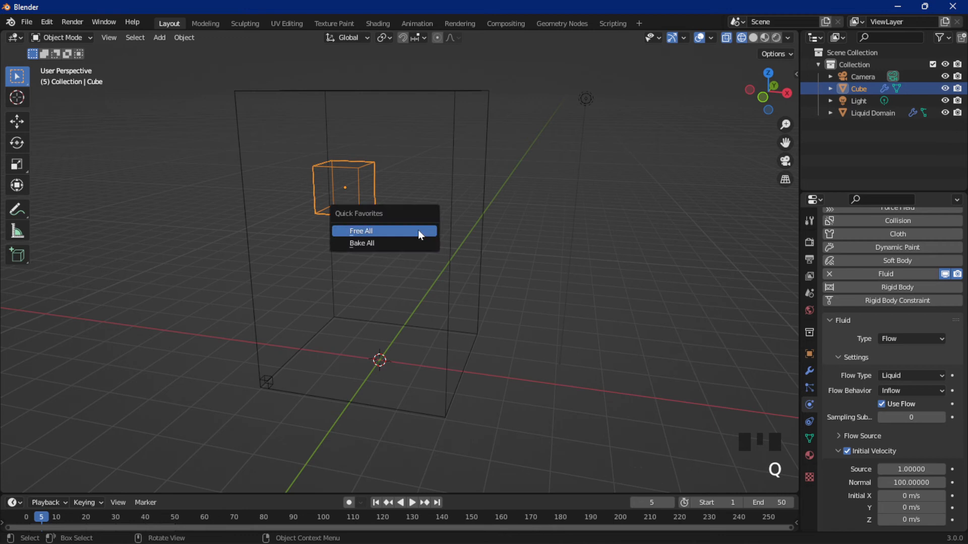
{"action": "left_click", "coordinate": [372, 243]}
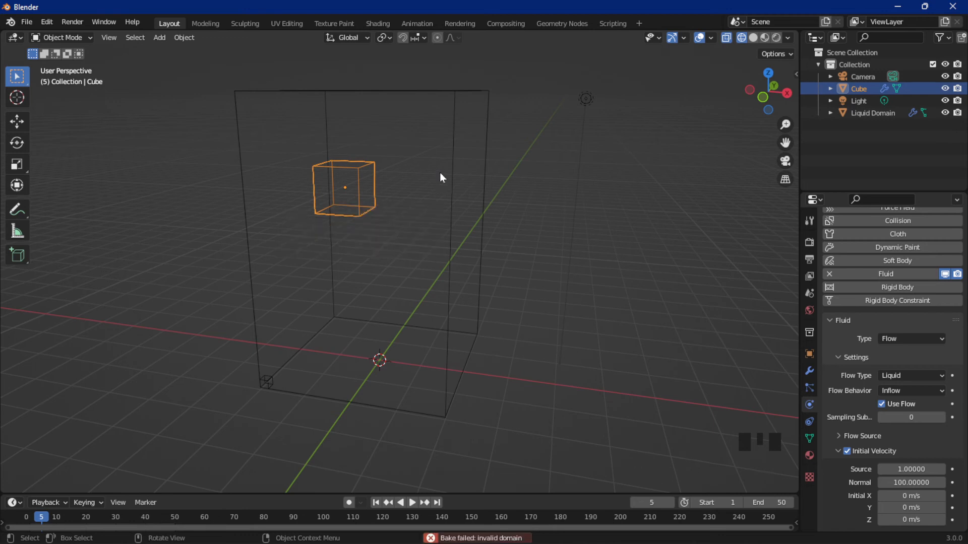
Select the Liquid Domain, free its fluid data and bake all of it again.
{"action": "left_click", "coordinate": [446, 184]}
{"action": "key", "text": "q"}
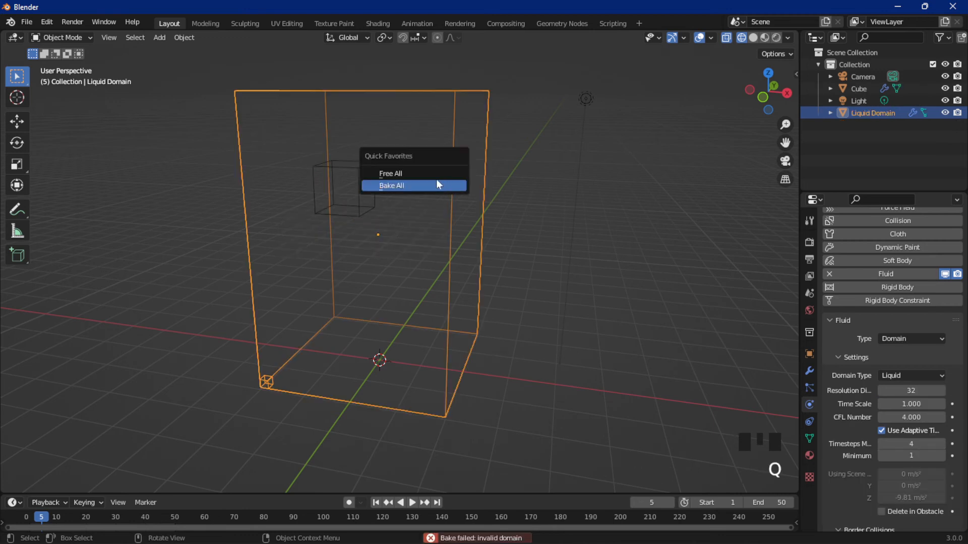
{"action": "left_click", "coordinate": [416, 172]}
{"action": "key", "text": "q"}
{"action": "left_click", "coordinate": [419, 177]}
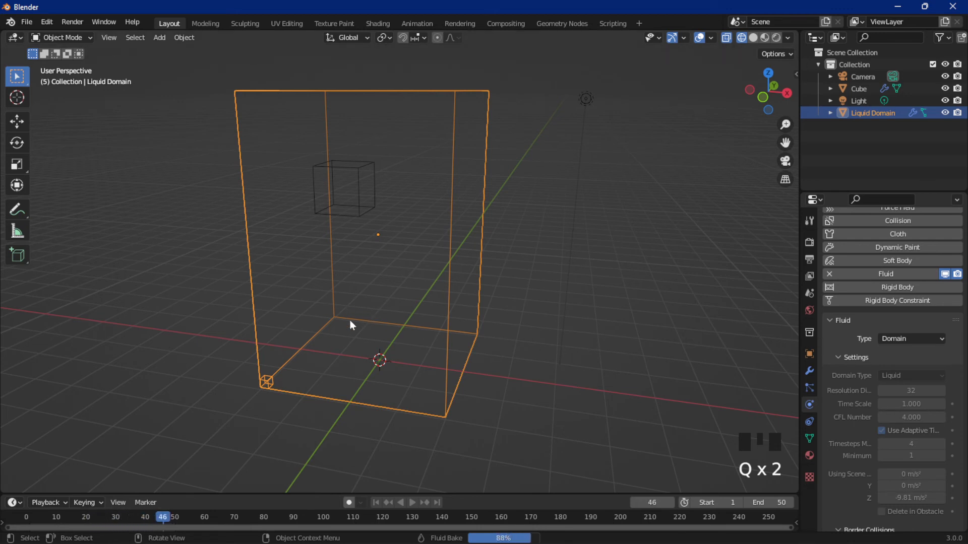
Play back the newly baked liquid simulation twice, restarting from the first frame.
{"action": "key", "text": "space"}
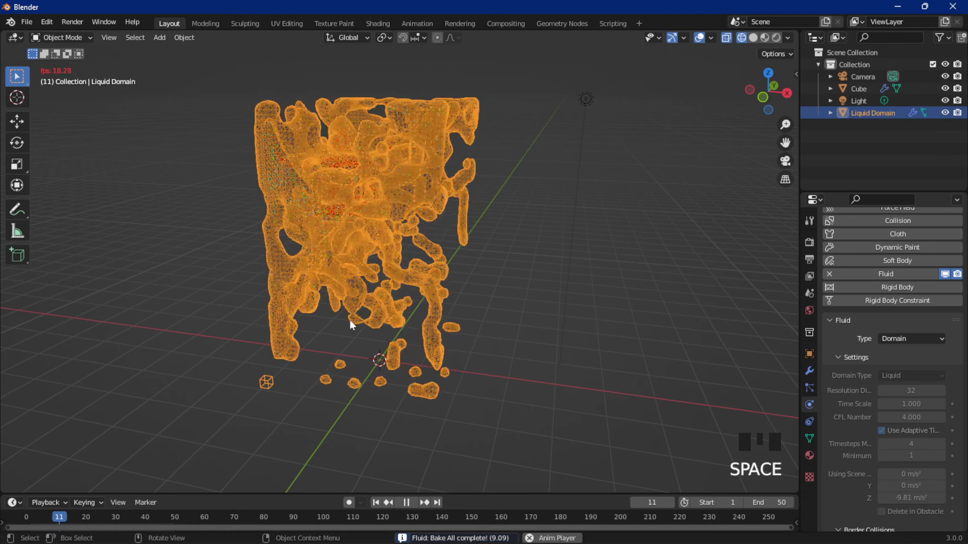
{"action": "key", "text": "space"}
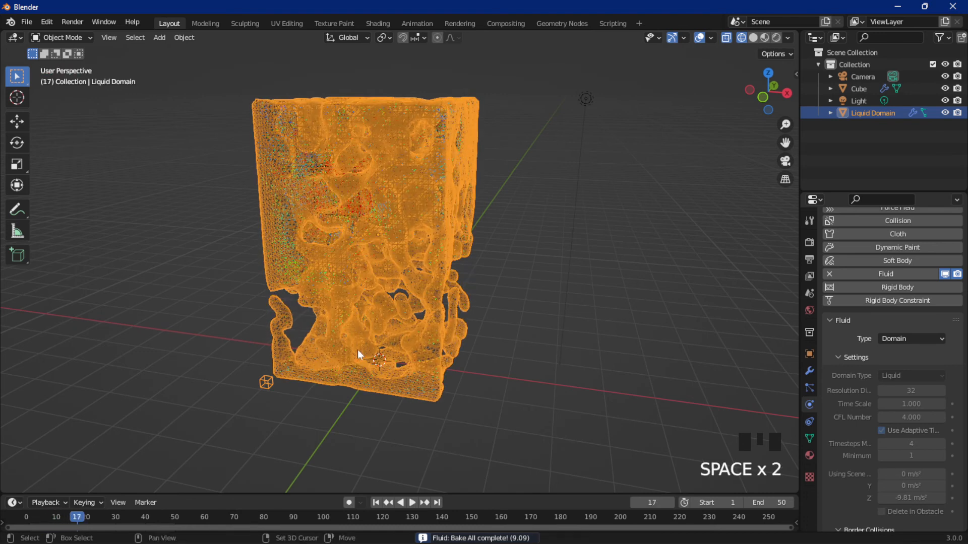
{"action": "key", "text": "shift+Left"}
{"action": "key", "text": "space"}
{"action": "key", "text": "space"}
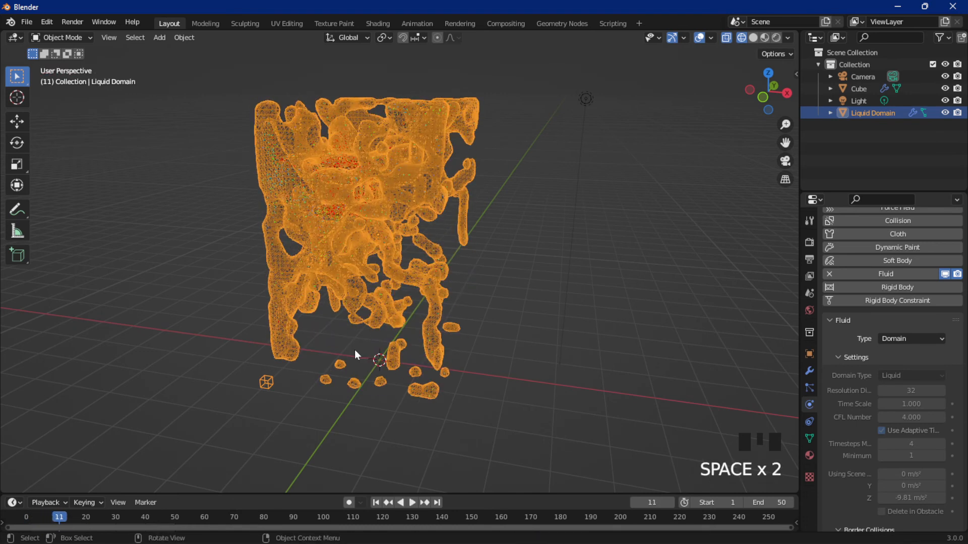
Scrub the timeline to frame 4 and examine the liquid bursting out of the cube from several angles.
{"action": "left_click", "coordinate": [54, 517]}
{"action": "left_click_drag", "start_coordinate": [54, 517], "coordinate": [38, 525]}
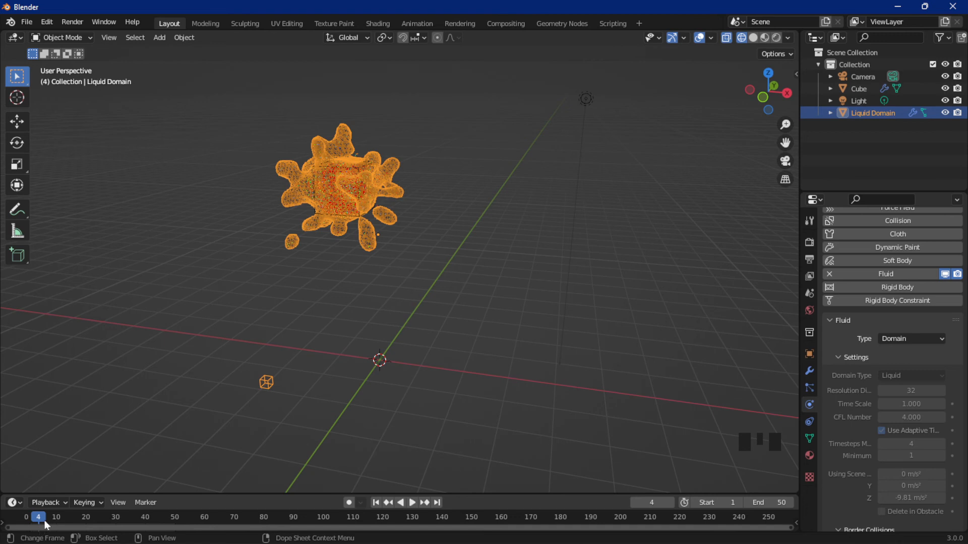
{"action": "middle_click_drag", "start_coordinate": [205, 391], "coordinate": [382, 333]}
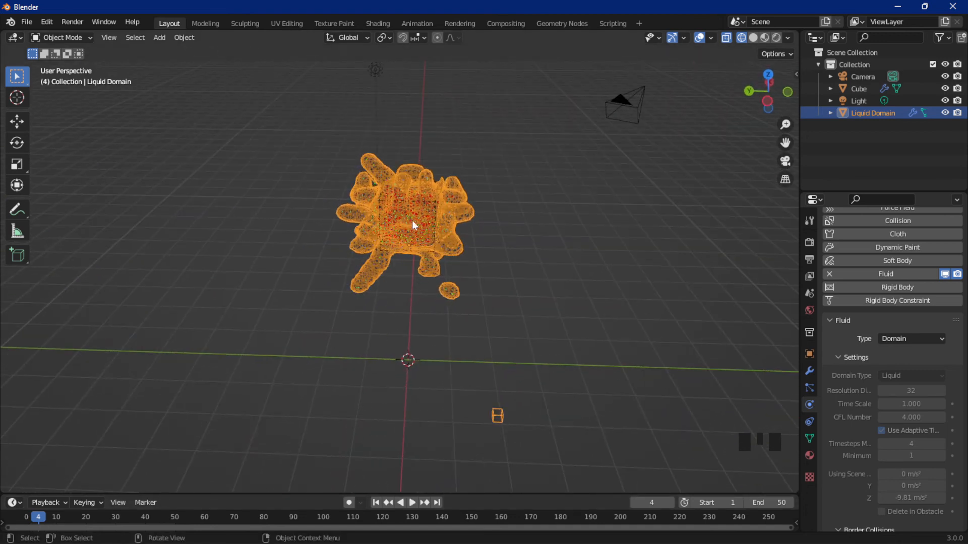
{"action": "middle_click_drag", "start_coordinate": [412, 220], "coordinate": [321, 215]}
{"action": "scroll", "coordinate": [379, 225], "scroll_direction": "down", "scroll_amount": 2}
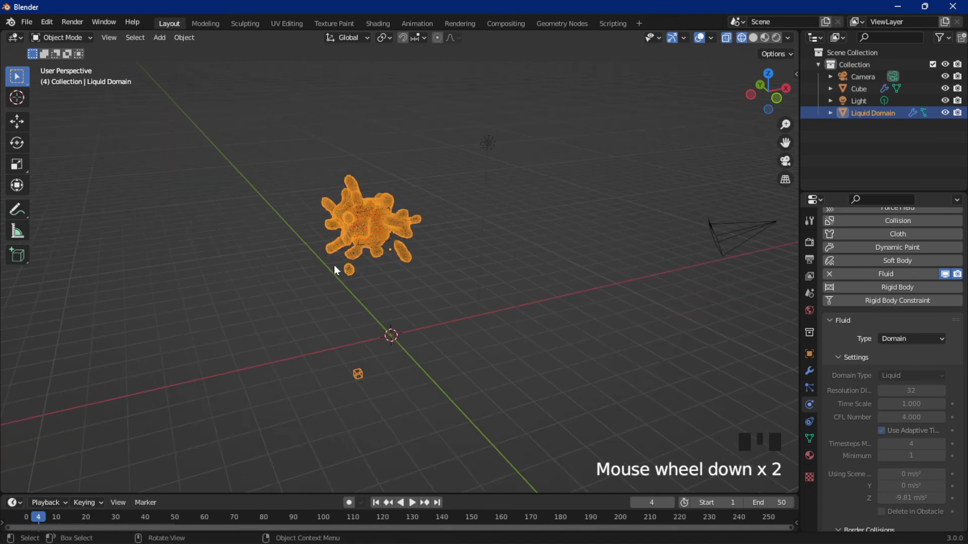
Free all of the Liquid Domain's baked fluid data.
{"action": "scroll", "coordinate": [914, 368], "scroll_direction": "down", "scroll_amount": 20}
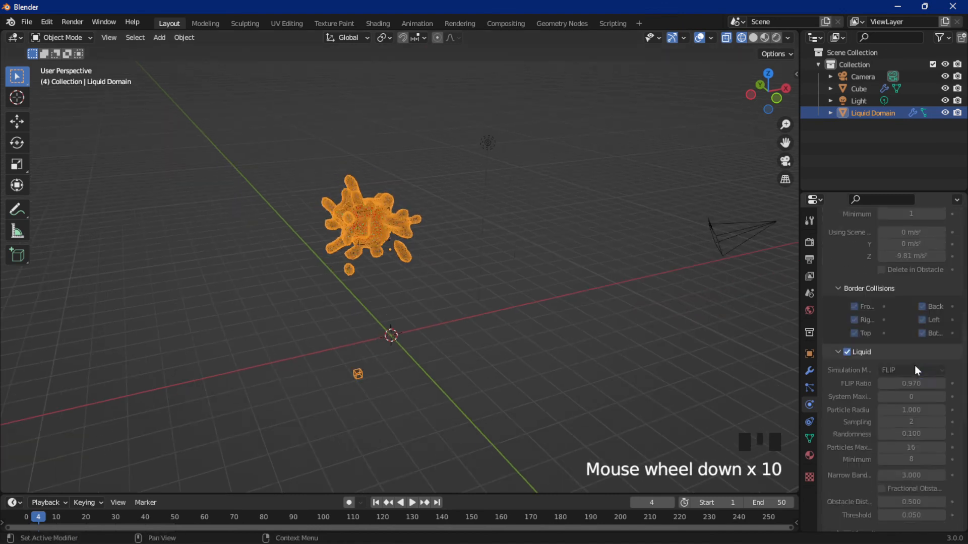
{"action": "scroll", "coordinate": [890, 359], "scroll_direction": "down", "scroll_amount": 10}
{"action": "left_click", "coordinate": [864, 470]}
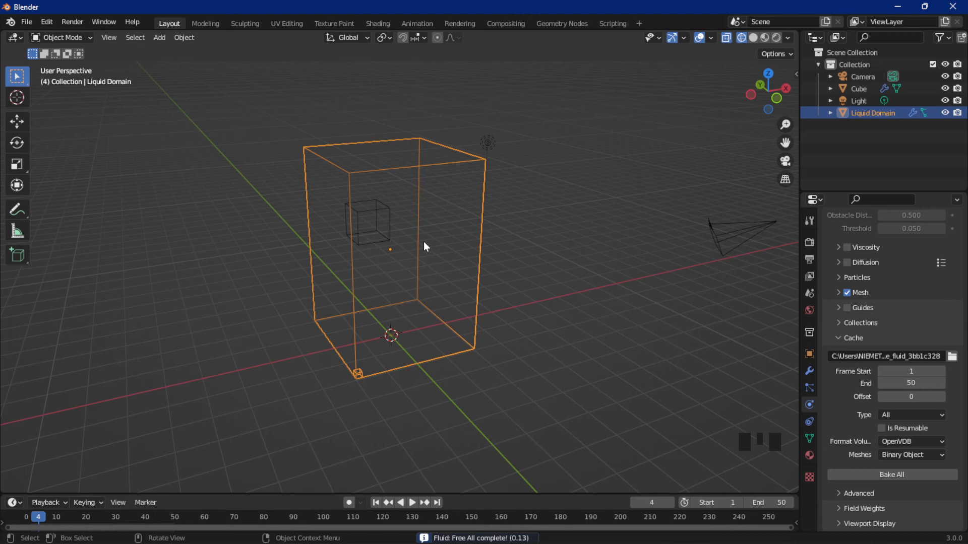
Remove both Free All and Bake All from Quick Favorites and check the emptied list.
{"action": "key", "text": "q"}
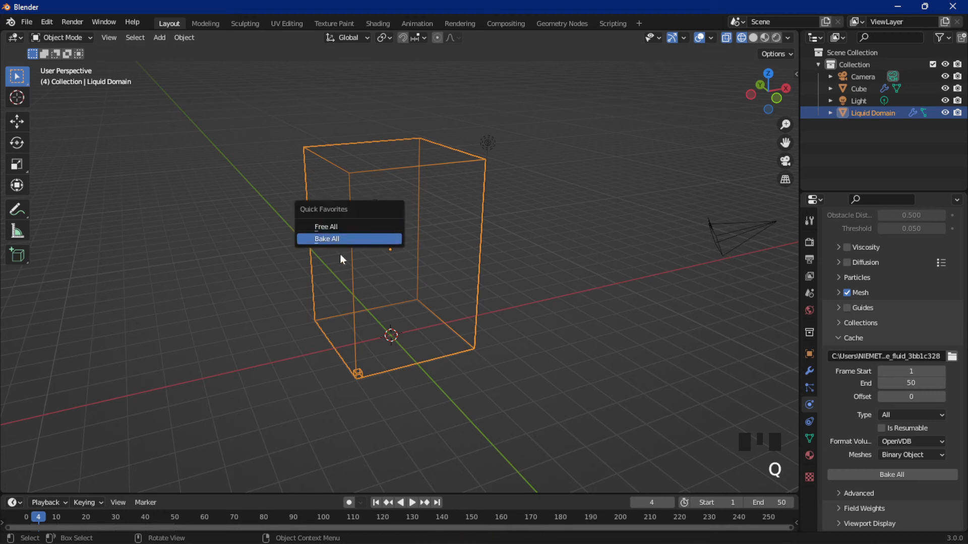
{"action": "left_click", "coordinate": [318, 227]}
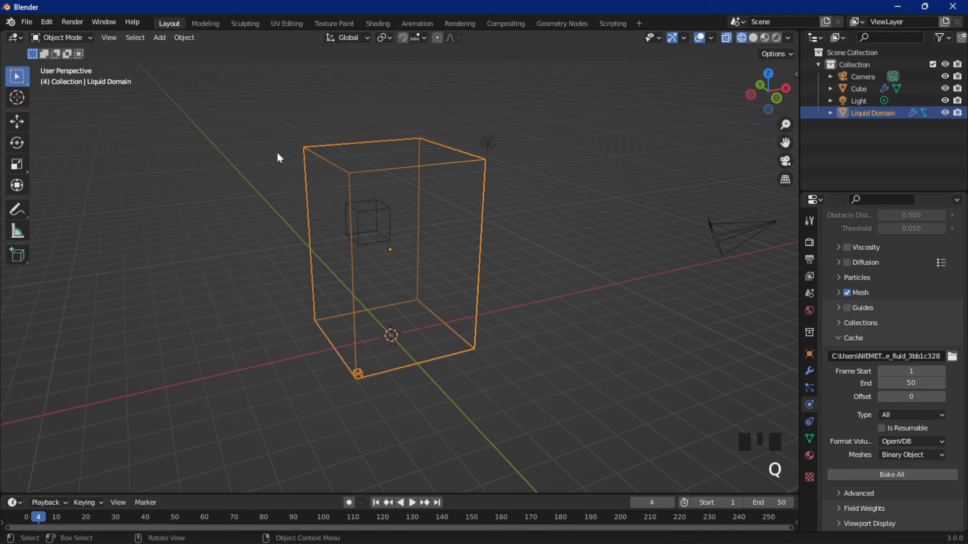
{"action": "key", "text": "q"}
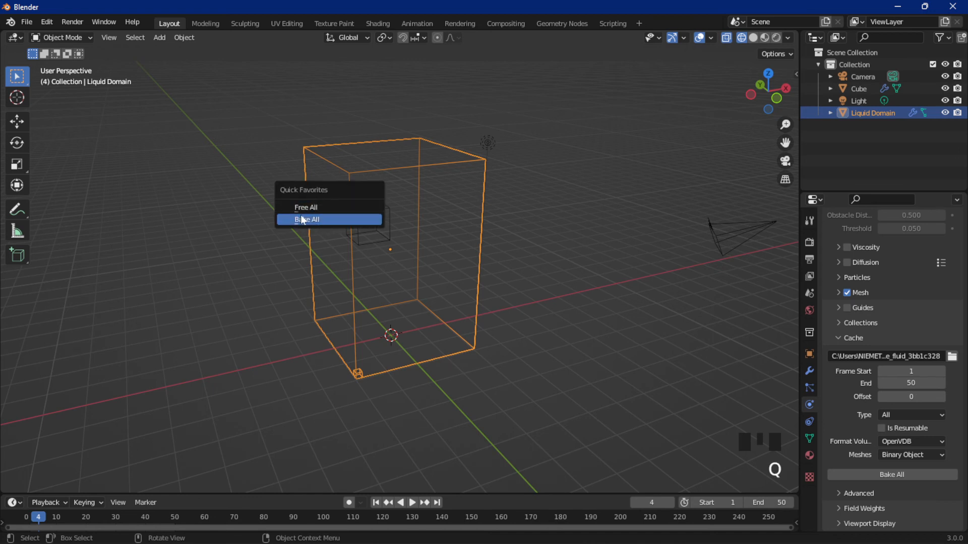
{"action": "right_click", "coordinate": [314, 208]}
{"action": "key", "text": "Escape"}
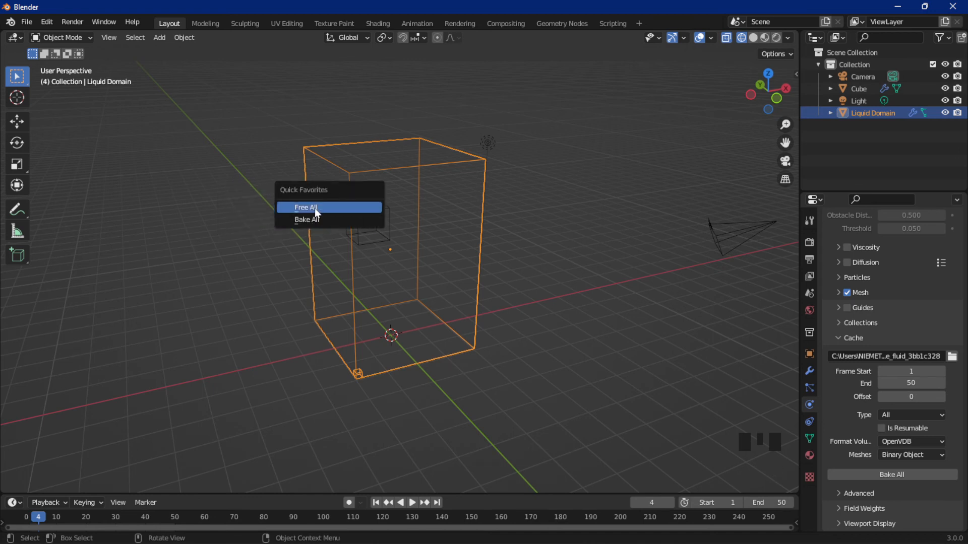
{"action": "right_click", "coordinate": [314, 219]}
{"action": "key", "text": "Escape"}
{"action": "key", "text": "Escape"}
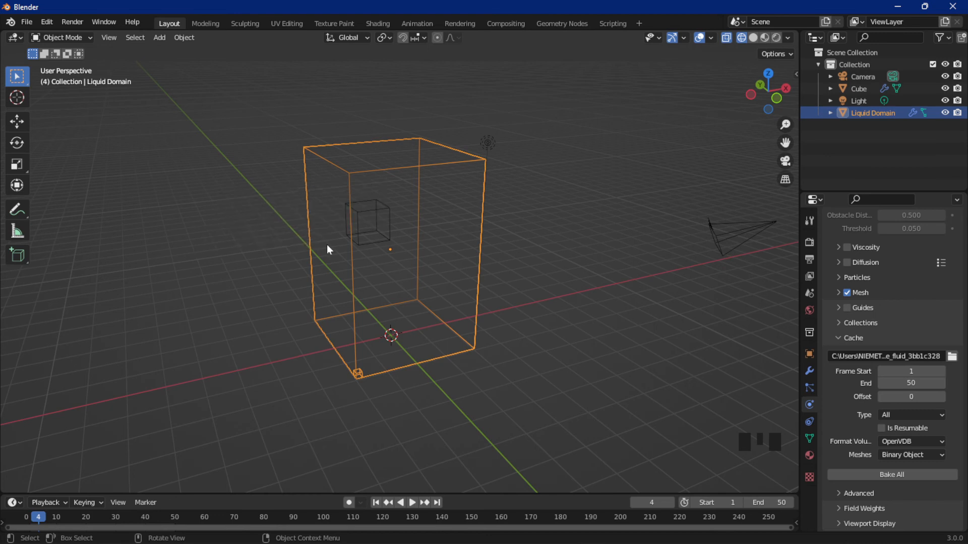
{"action": "key", "text": "q"}
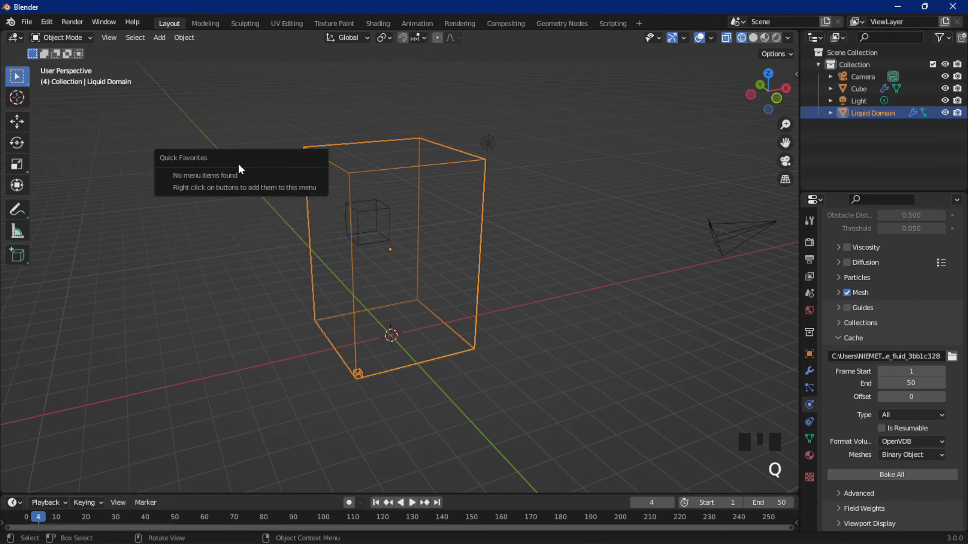
Add the domain's Bake All command to Quick Favorites and check that it is listed.
{"action": "right_click", "coordinate": [896, 477]}
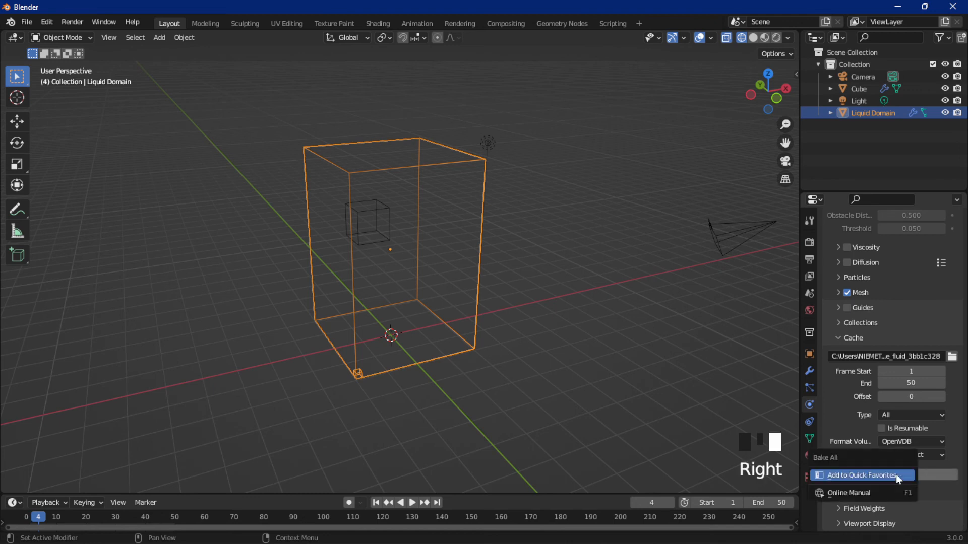
{"action": "left_click", "coordinate": [841, 475]}
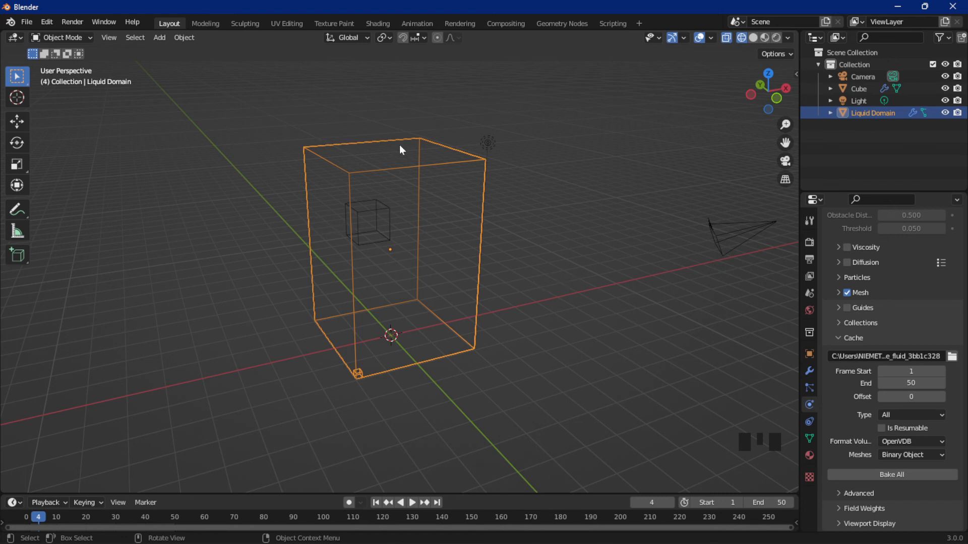
{"action": "key", "text": "q"}
{"action": "key", "text": "q"}
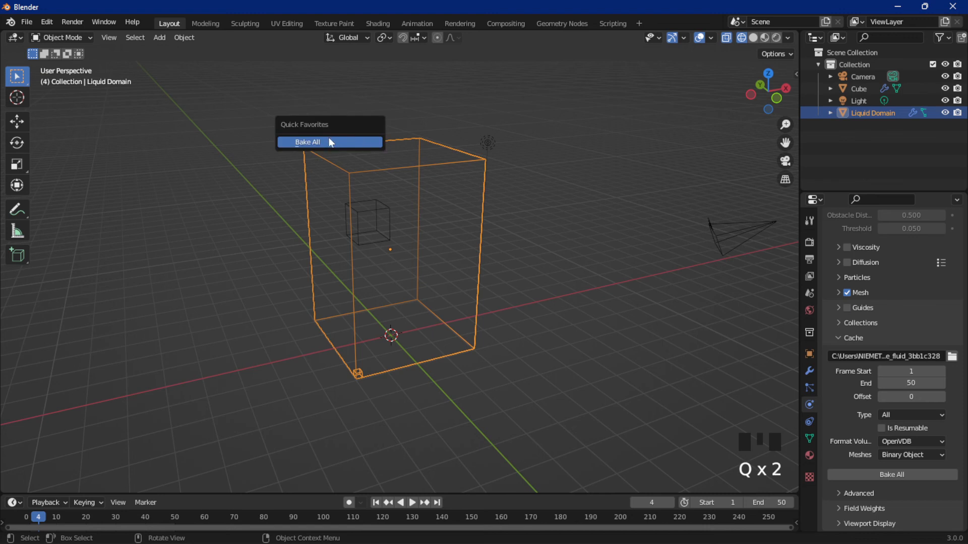
Select the Inflow cube and set its Normal initial velocity to 25.
{"action": "left_click", "coordinate": [390, 221]}
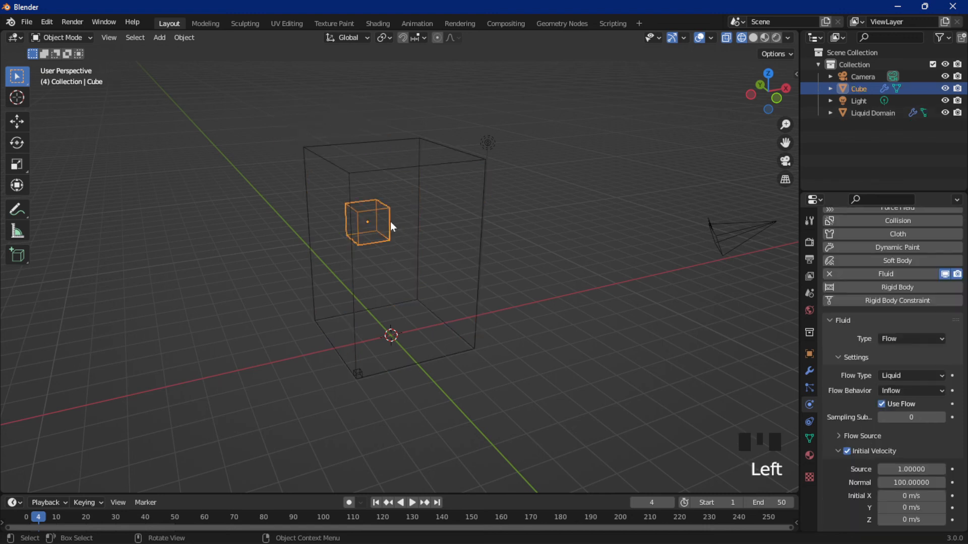
{"action": "scroll", "coordinate": [863, 426], "scroll_direction": "down", "scroll_amount": 5}
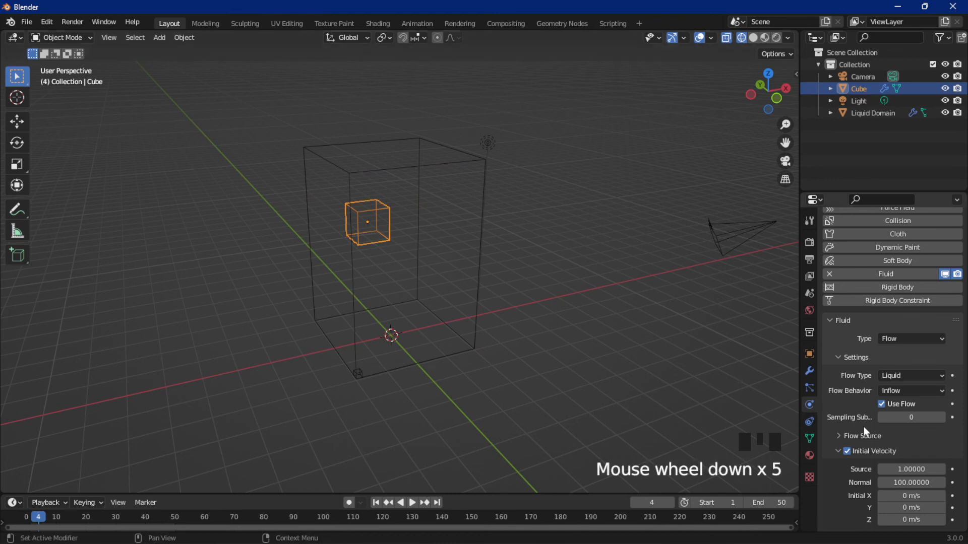
{"action": "left_click", "coordinate": [911, 482]}
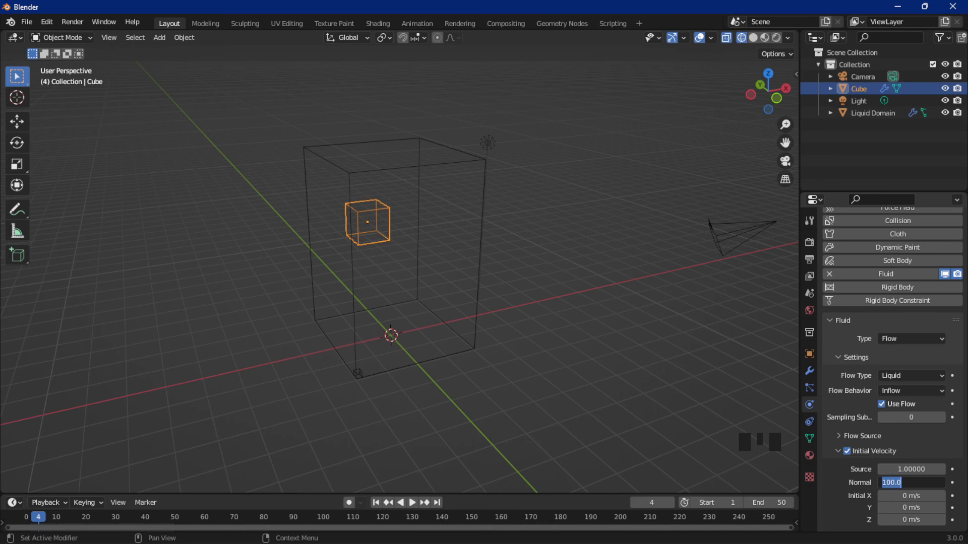
{"action": "type", "text": "25"}
{"action": "key", "text": "Return"}
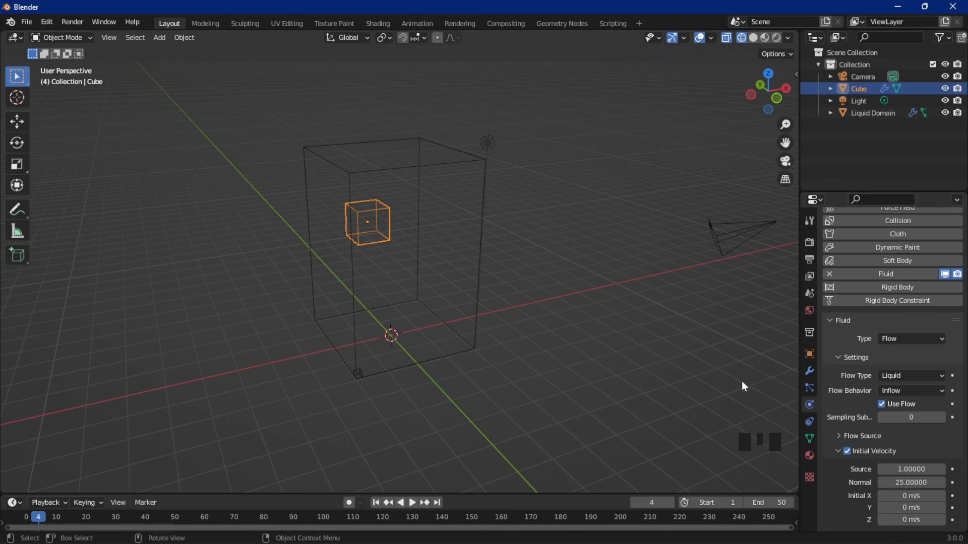
Select the Liquid Domain and bake all of its fluid data through Quick Favorites.
{"action": "left_click", "coordinate": [443, 164]}
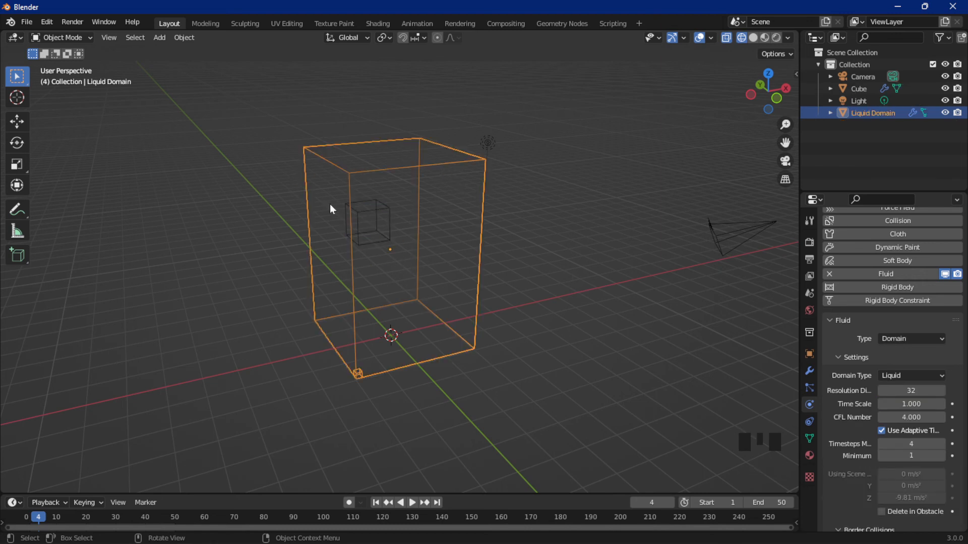
{"action": "key", "text": "q"}
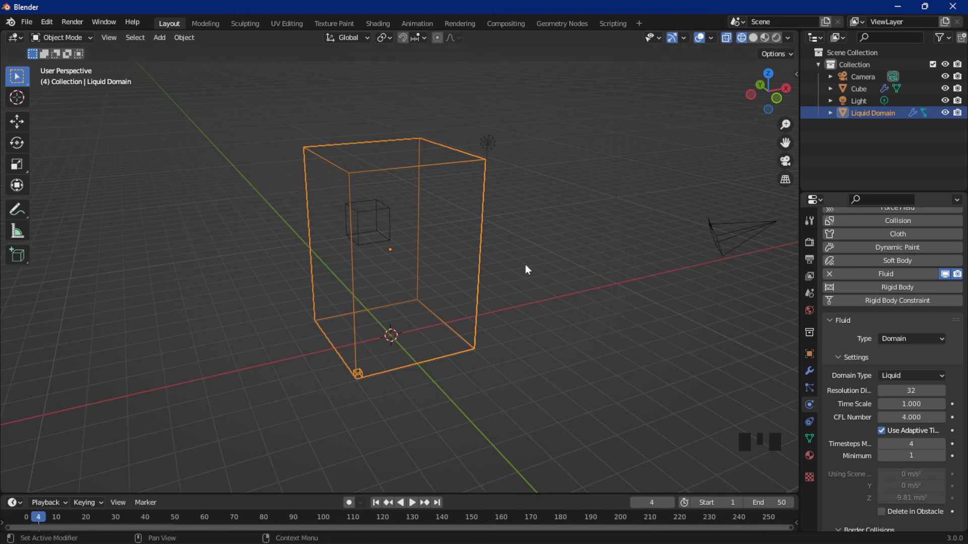
{"action": "key", "text": "q"}
{"action": "left_click", "coordinate": [237, 166]}
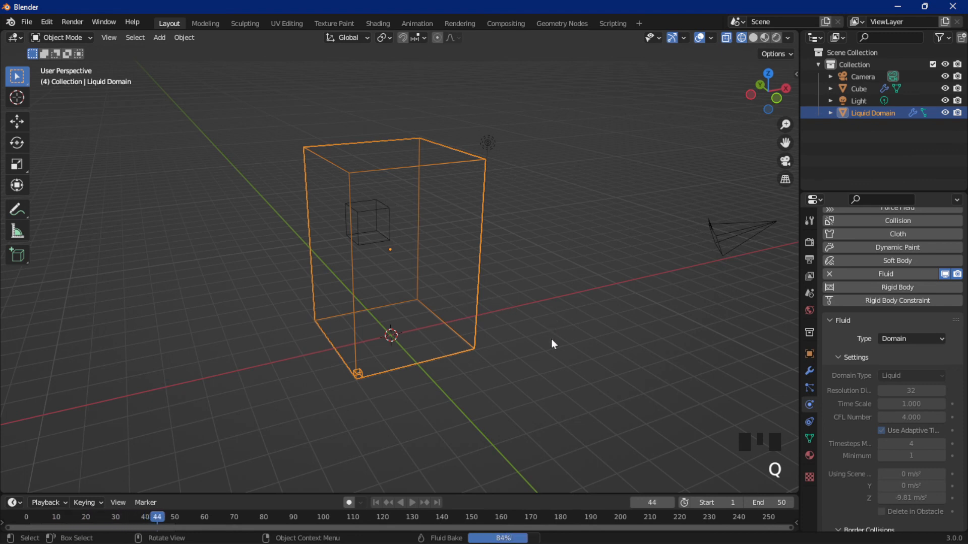
Scrub through the early frames of the new bake and play the simulation in wireframe from a closer angle.
{"action": "left_click", "coordinate": [39, 515]}
{"action": "left_click_drag", "start_coordinate": [47, 516], "coordinate": [64, 515]}
{"action": "scroll", "coordinate": [328, 319], "scroll_direction": "up", "scroll_amount": 3}
{"action": "middle_click_drag", "start_coordinate": [330, 322], "coordinate": [304, 433]}
{"action": "key", "text": "space"}
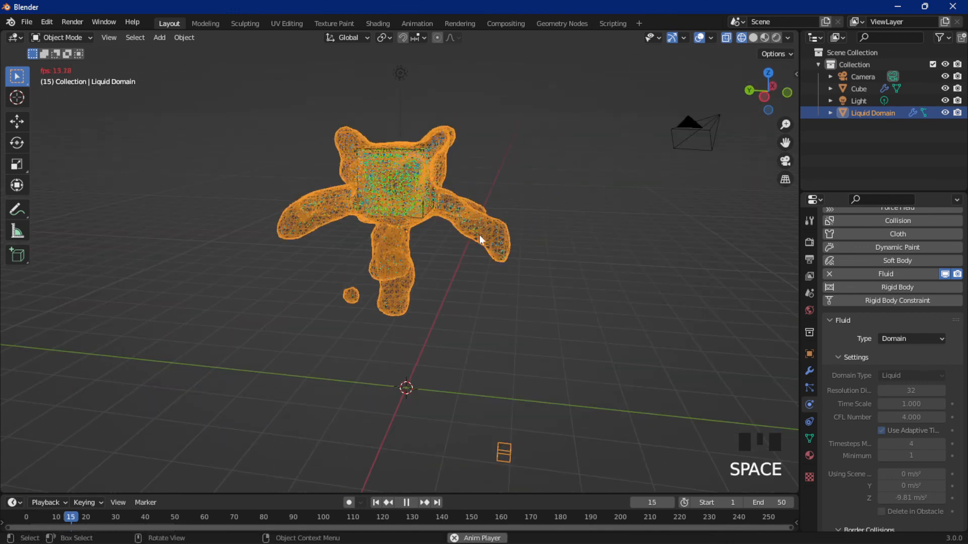
{"action": "key", "text": "space"}
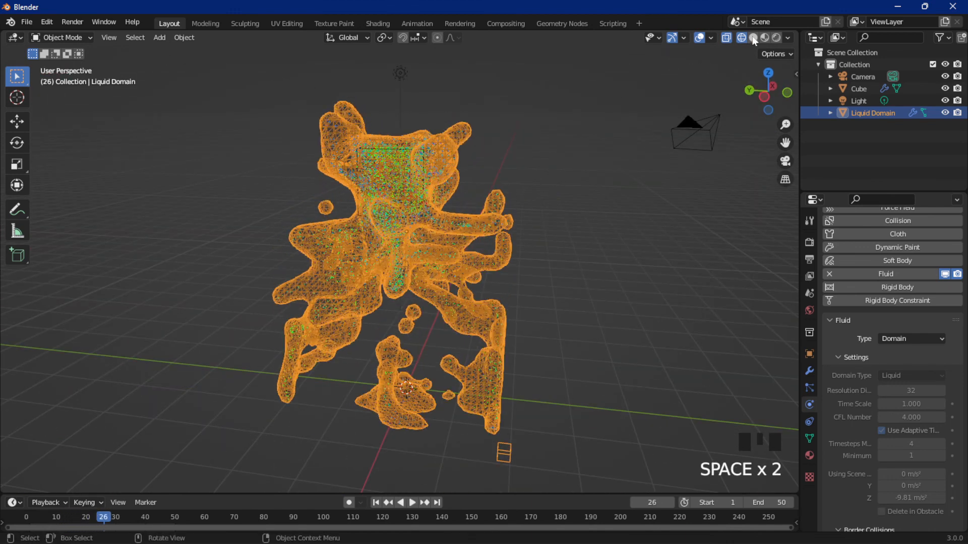
Switch the viewport to Solid shading, play the simulation from the start while viewing it from another side, and return to frame 1.
{"action": "left_click", "coordinate": [753, 38]}
{"action": "left_click", "coordinate": [376, 503]}
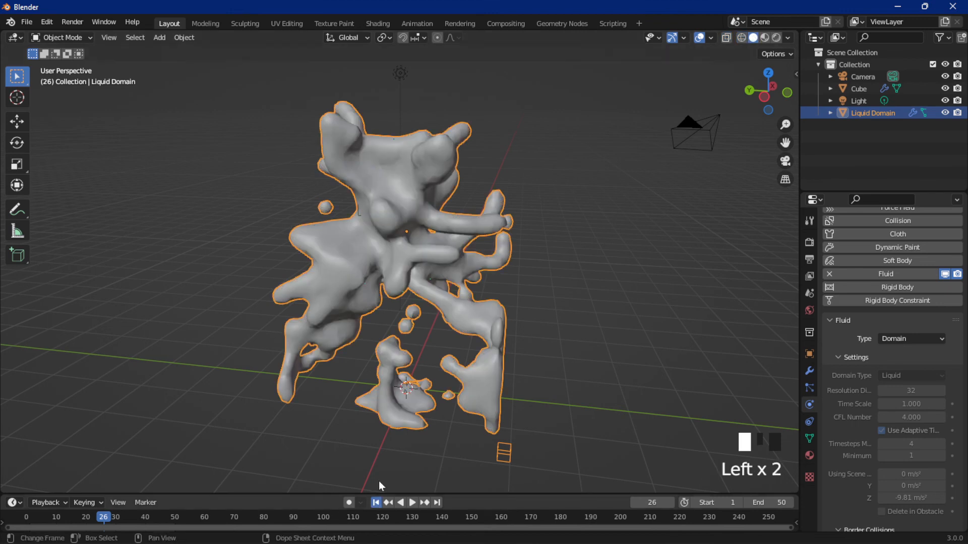
{"action": "key", "text": "space"}
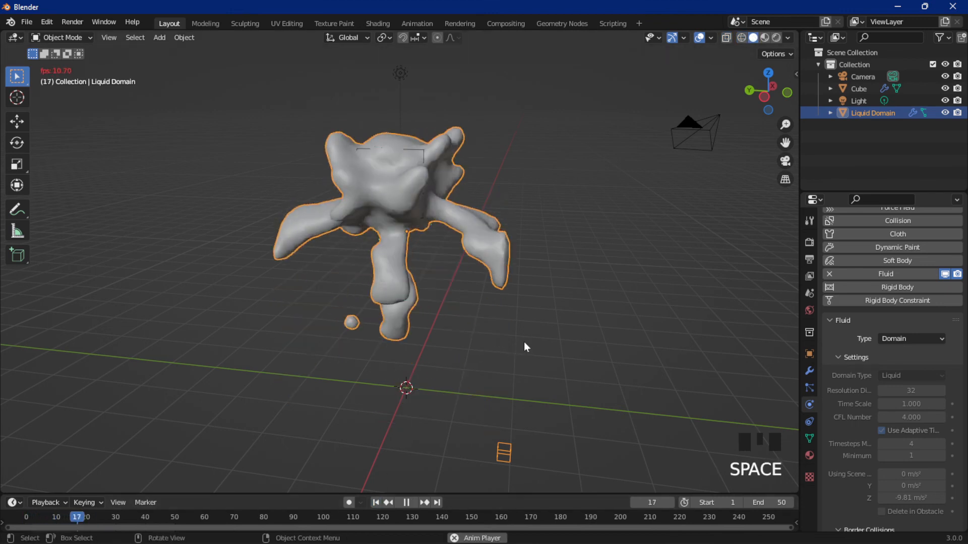
{"action": "middle_click_drag", "start_coordinate": [524, 341], "coordinate": [466, 353]}
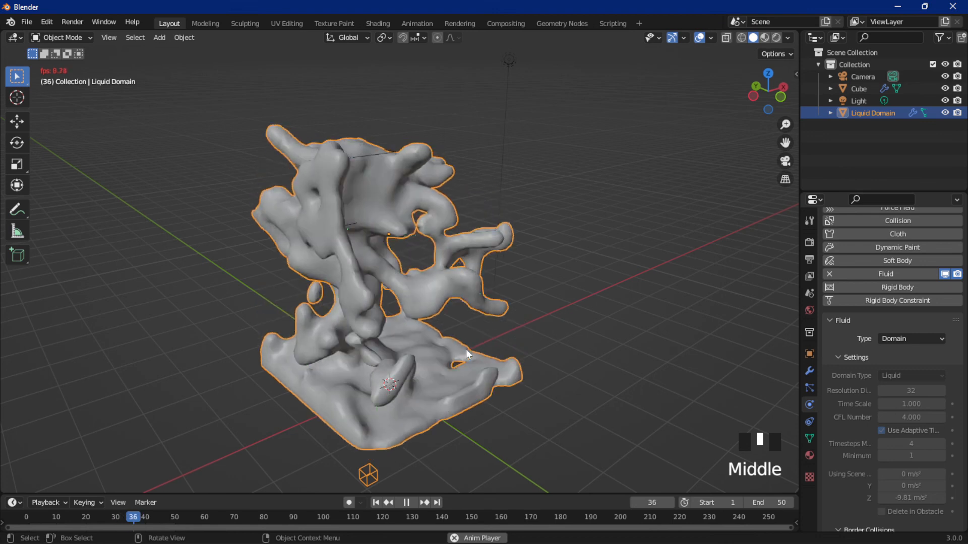
{"action": "key", "text": "space"}
{"action": "scroll", "coordinate": [466, 349], "scroll_direction": "down", "scroll_amount": 2}
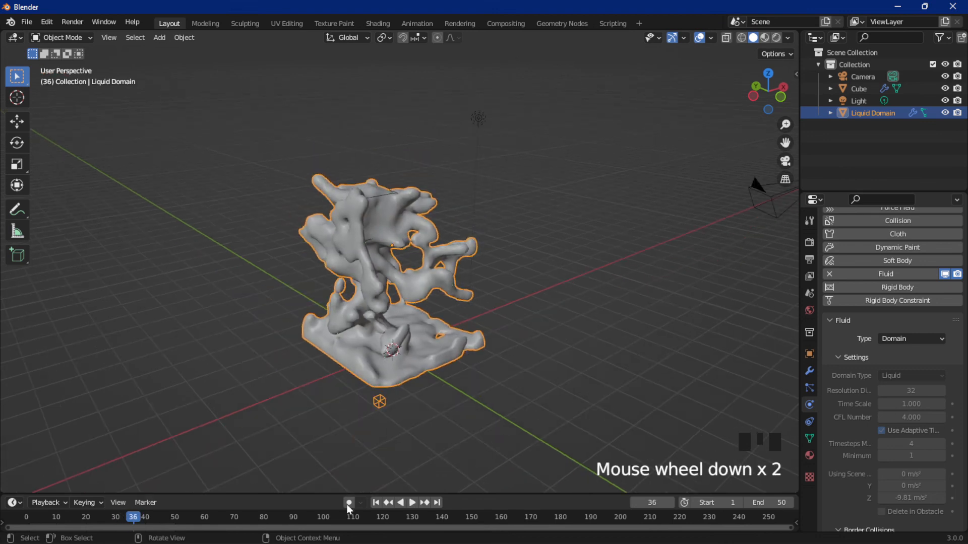
{"action": "left_click", "coordinate": [377, 503]}
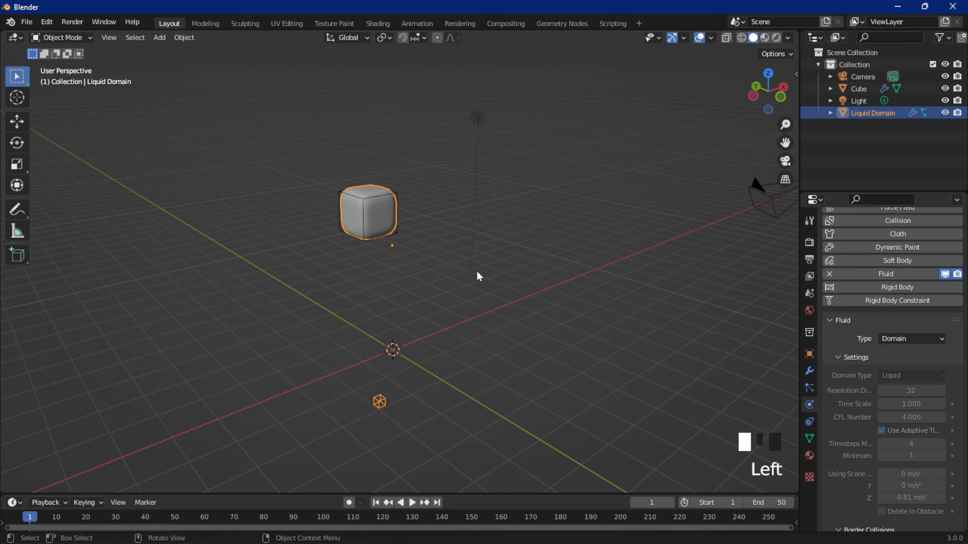
Add the domain's Free All command to Quick Favorites and check the list.
{"action": "scroll", "coordinate": [882, 363], "scroll_direction": "down", "scroll_amount": 20}
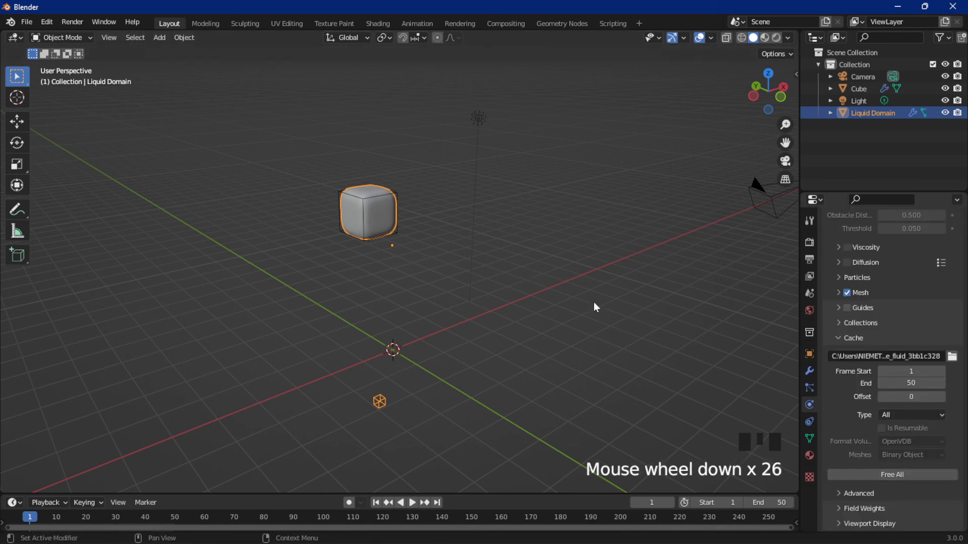
{"action": "key", "text": "q"}
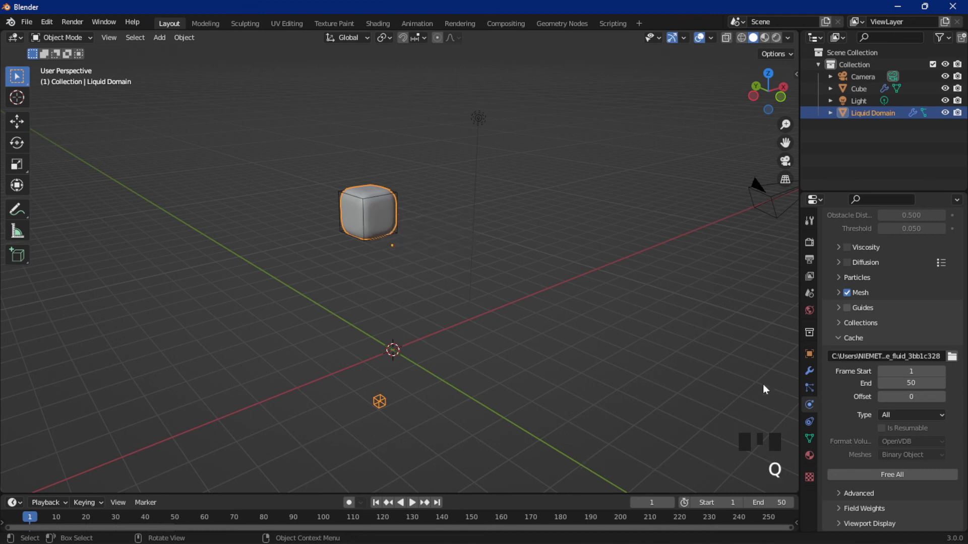
{"action": "right_click", "coordinate": [891, 477]}
{"action": "left_click", "coordinate": [844, 478]}
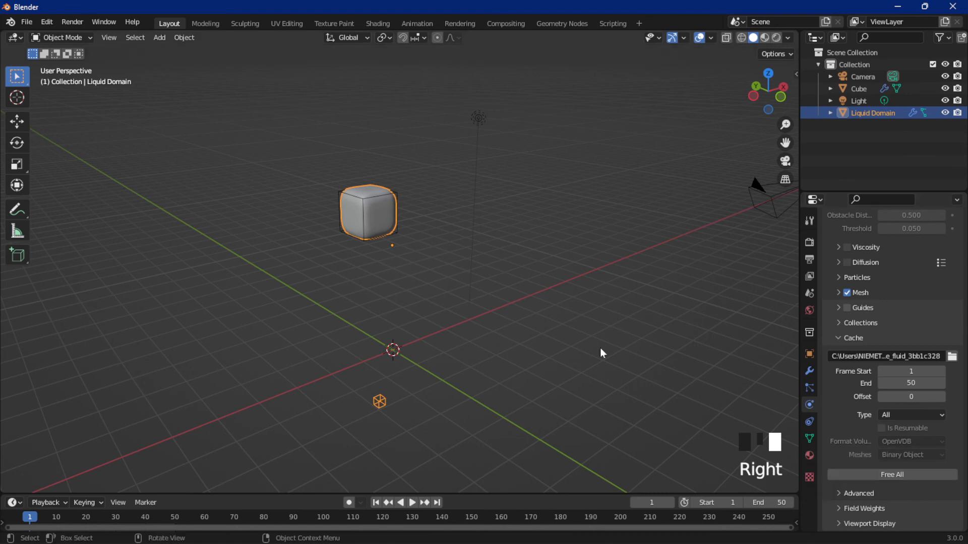
{"action": "key", "text": "q"}
{"action": "left_click", "coordinate": [413, 201]}
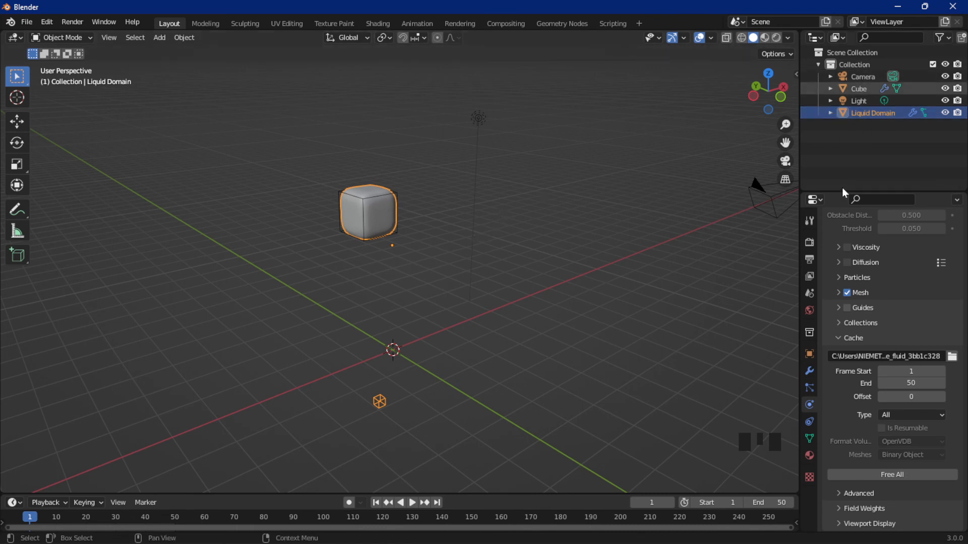
Free the domain's baked data, and set the cube's initial velocity to 25 m/s along X with a Normal value of 0.
{"action": "left_click", "coordinate": [862, 476]}
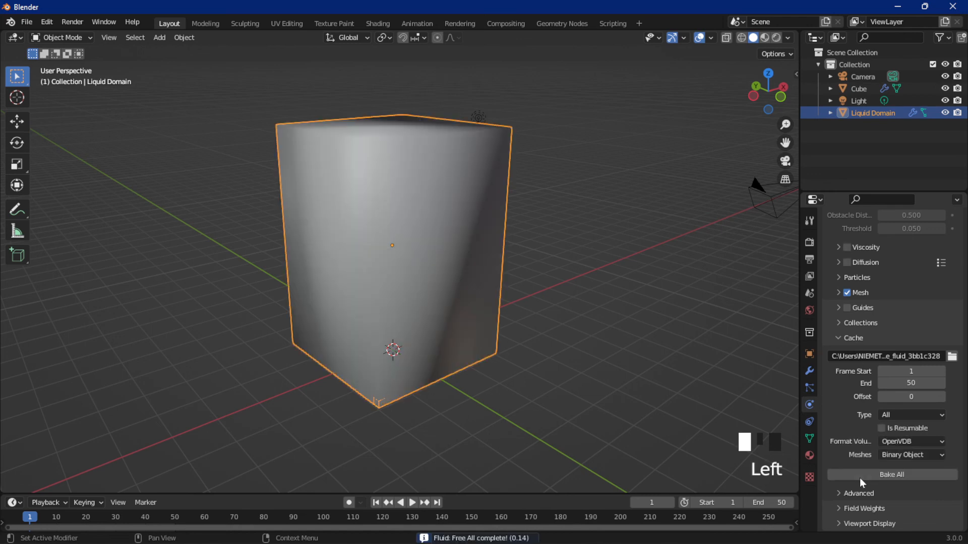
{"action": "left_click", "coordinate": [856, 87]}
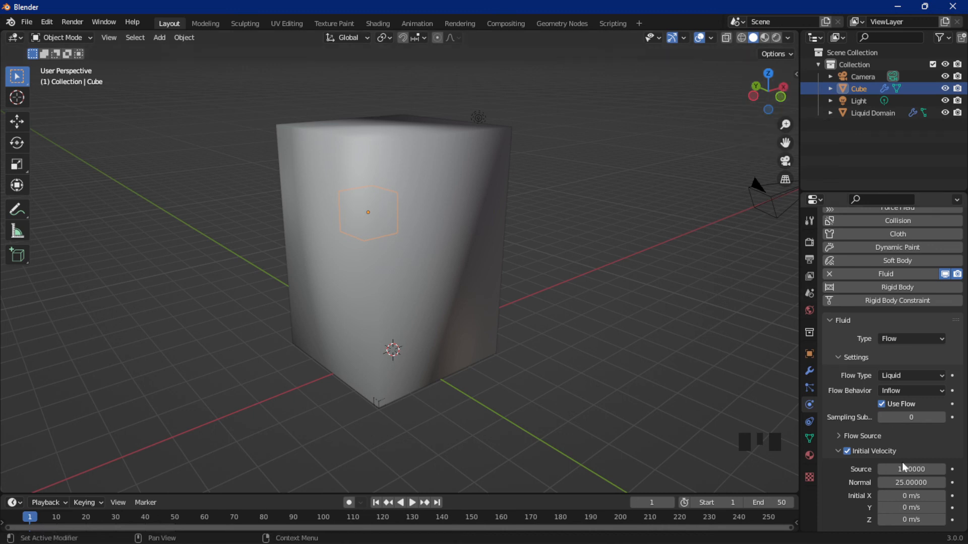
{"action": "left_click", "coordinate": [901, 496]}
{"action": "type", "text": "25"}
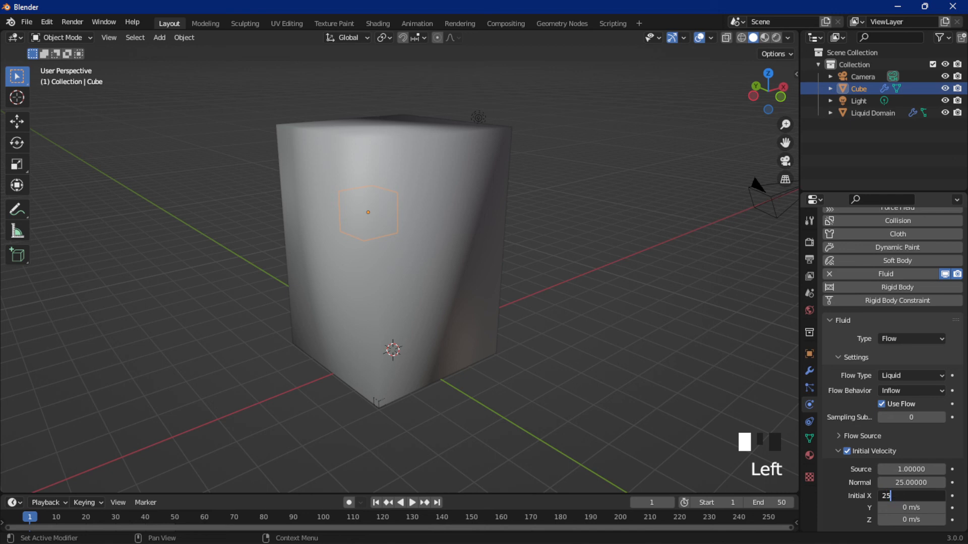
{"action": "key", "text": "Return"}
{"action": "left_click", "coordinate": [902, 483]}
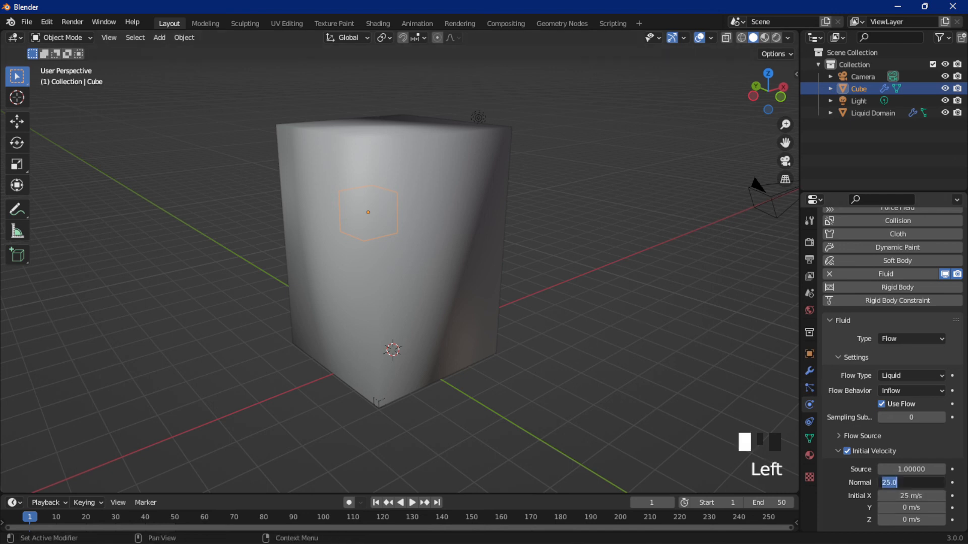
{"action": "type", "text": "0"}
{"action": "key", "text": "Return"}
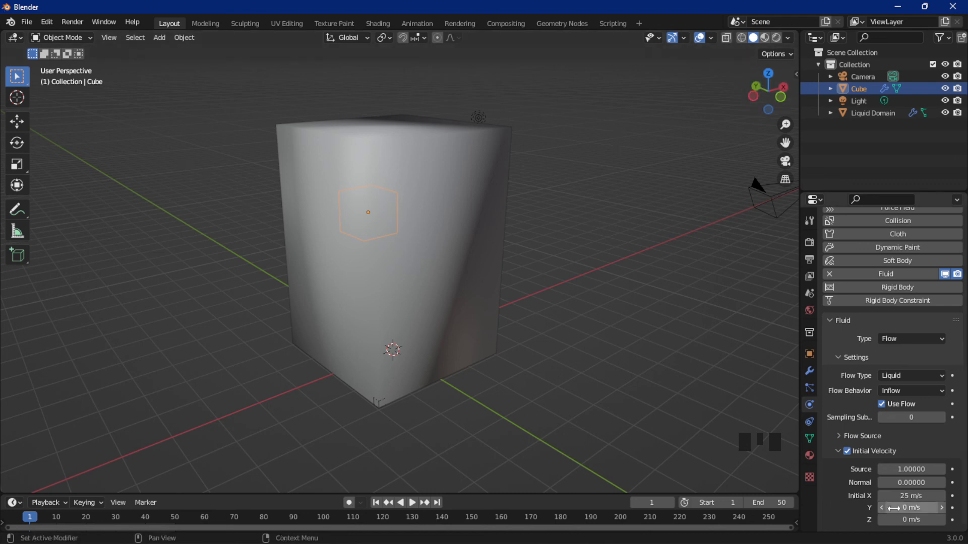
Select the Liquid Domain, then run Free All and Bake All on it through Quick Favorites.
{"action": "left_click", "coordinate": [388, 206]}
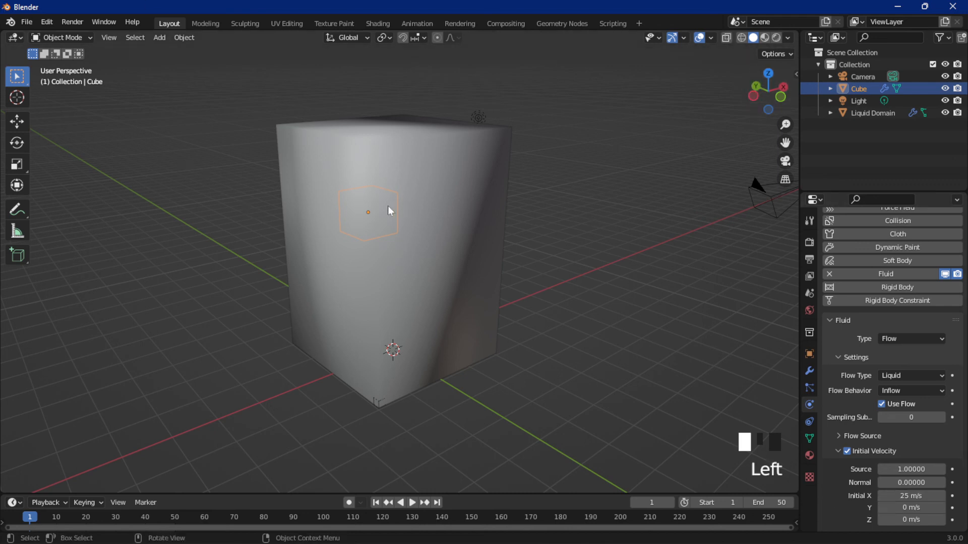
{"action": "left_click", "coordinate": [388, 205]}
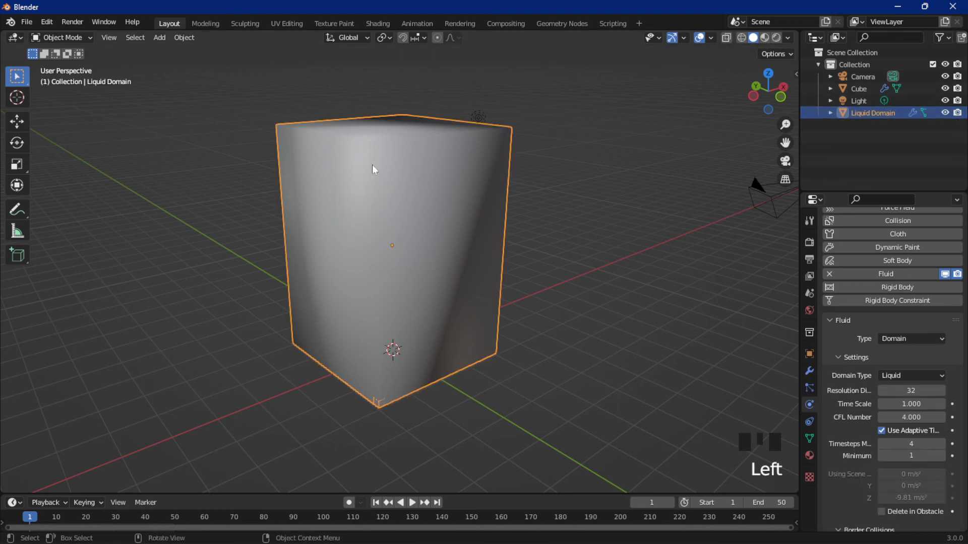
{"action": "key", "text": "q"}
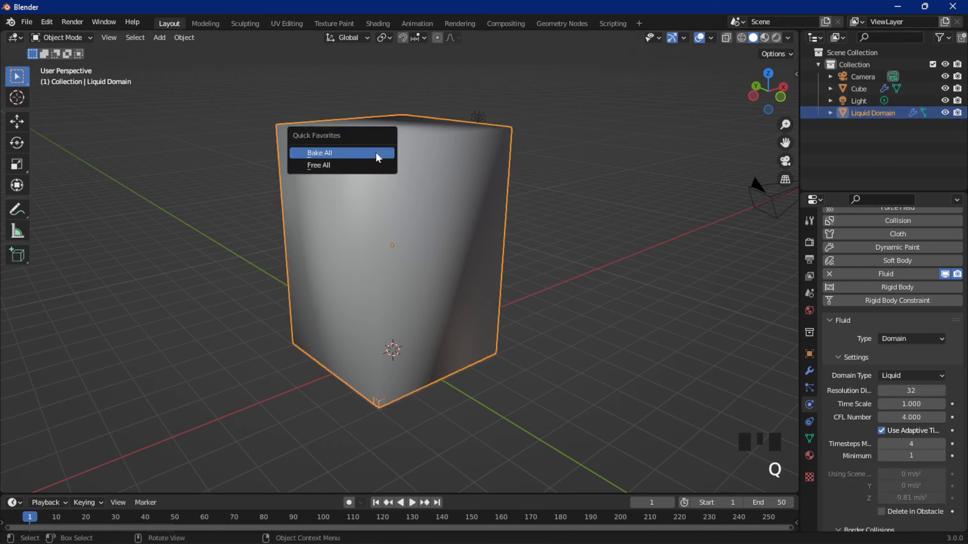
{"action": "left_click", "coordinate": [321, 169]}
{"action": "key", "text": "q"}
{"action": "left_click", "coordinate": [318, 154]}
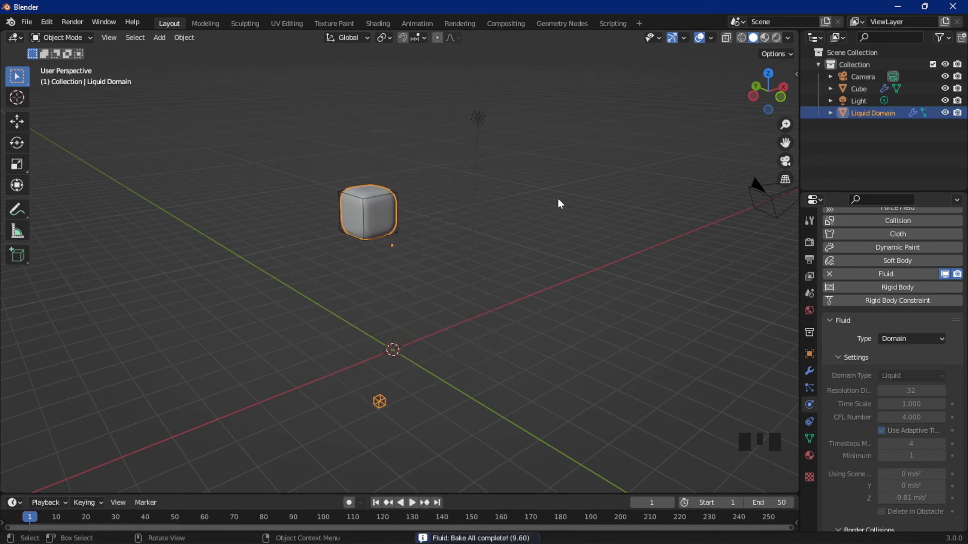
Play the new bake in short stretches, return to frame 1, and scrub to frame 7 to examine the flow along X.
{"action": "key", "text": "space"}
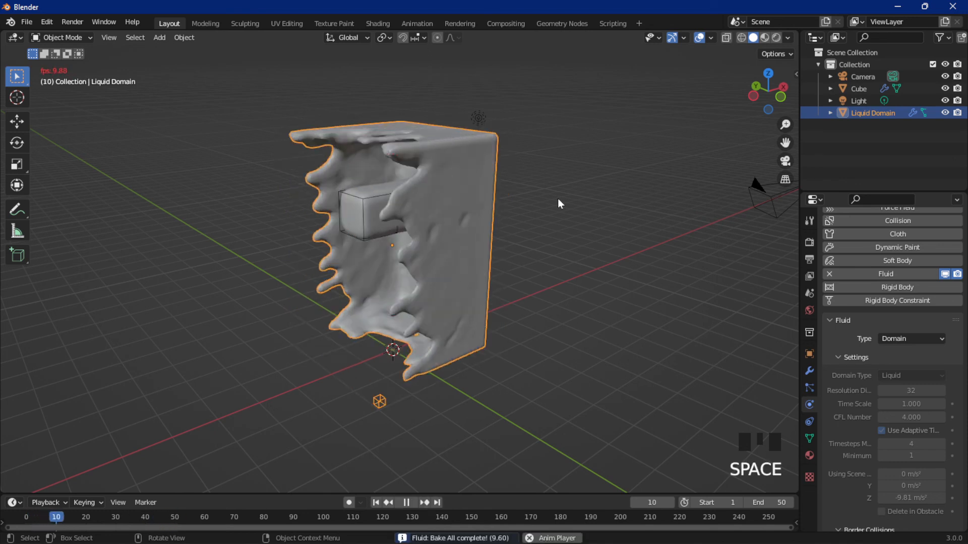
{"action": "key", "text": "space"}
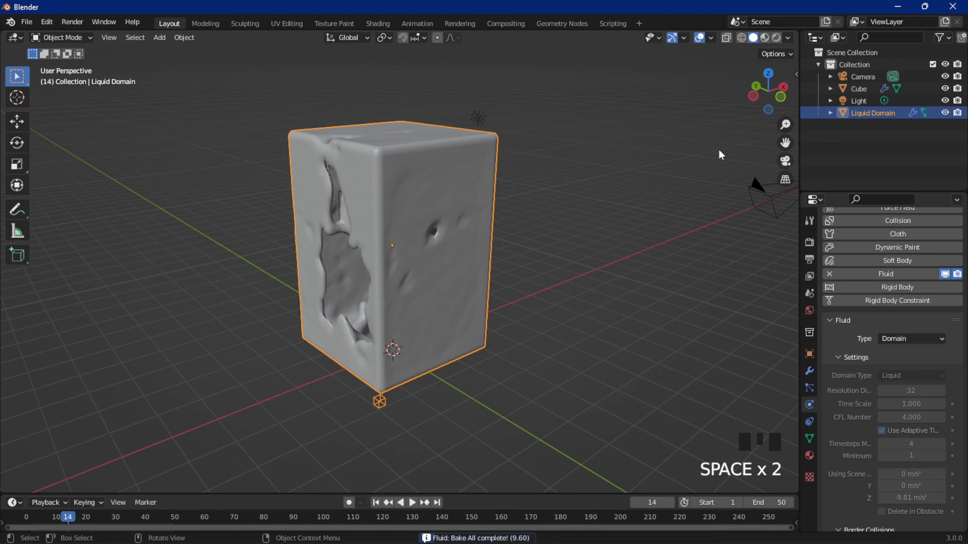
{"action": "key", "text": "space"}
{"action": "key", "text": "space"}
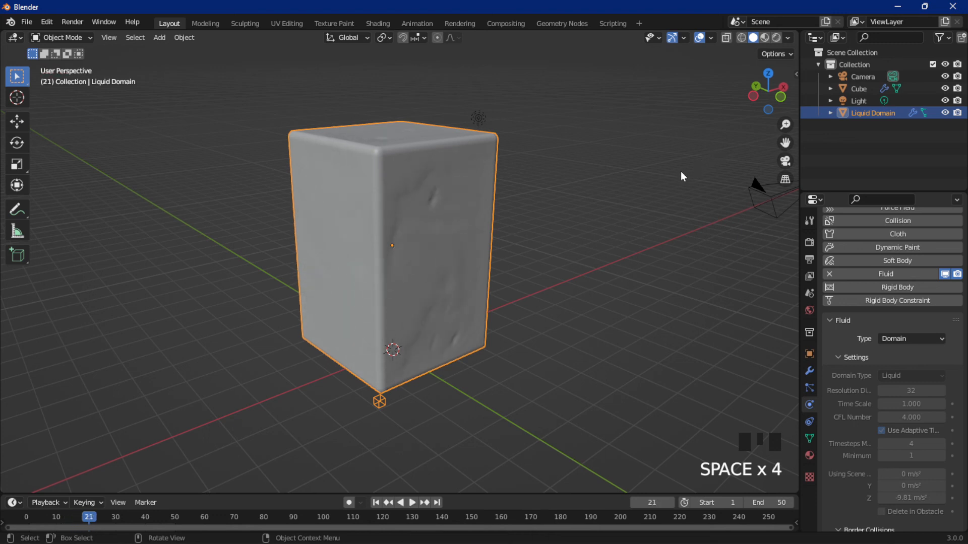
{"action": "key", "text": "shift+Left"}
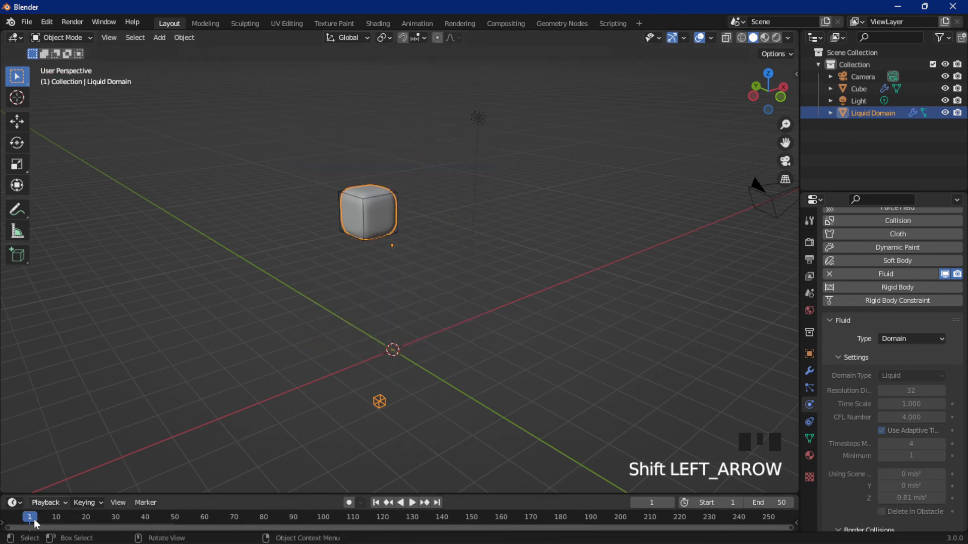
{"action": "left_click_drag", "start_coordinate": [33, 522], "coordinate": [49, 515]}
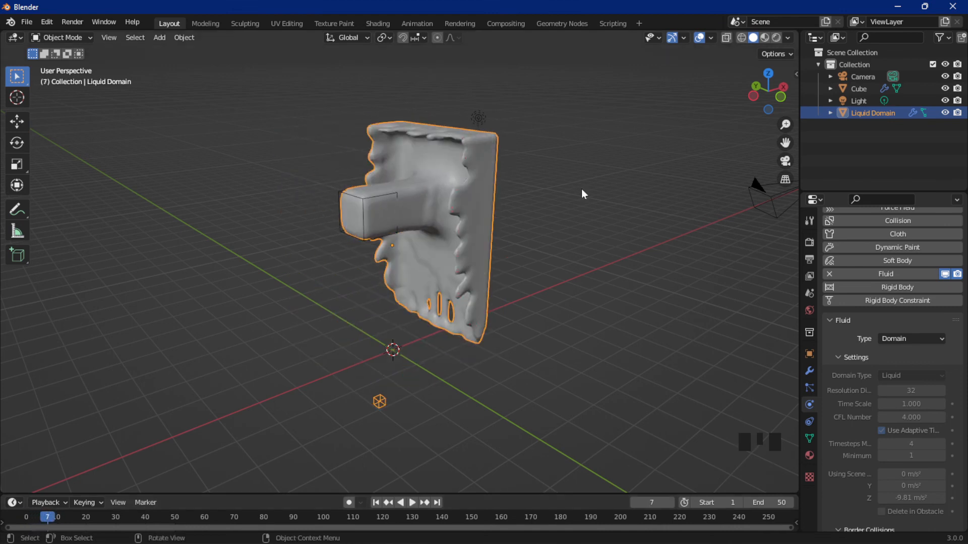
Select the cube and open the choices for its fluid type.
{"action": "left_click", "coordinate": [854, 88]}
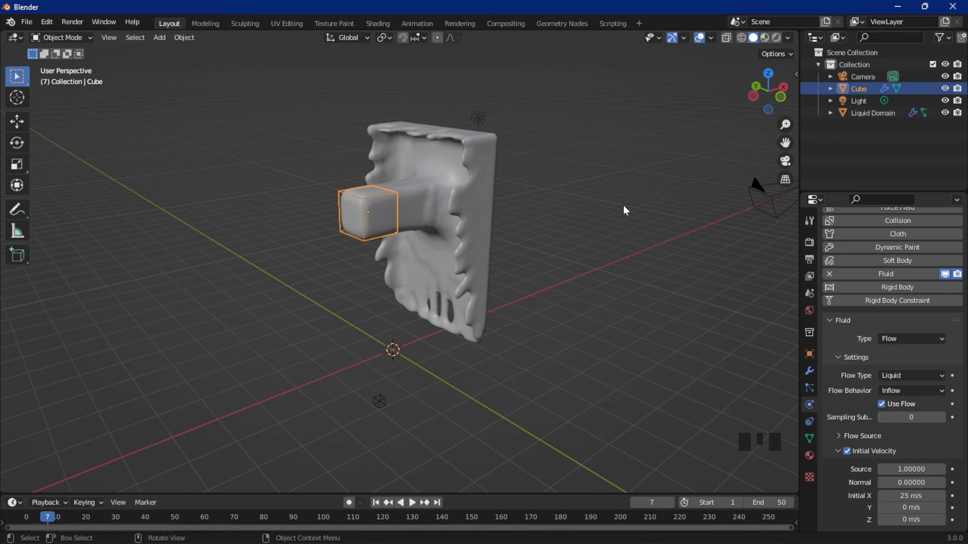
{"action": "left_click", "coordinate": [914, 338]}
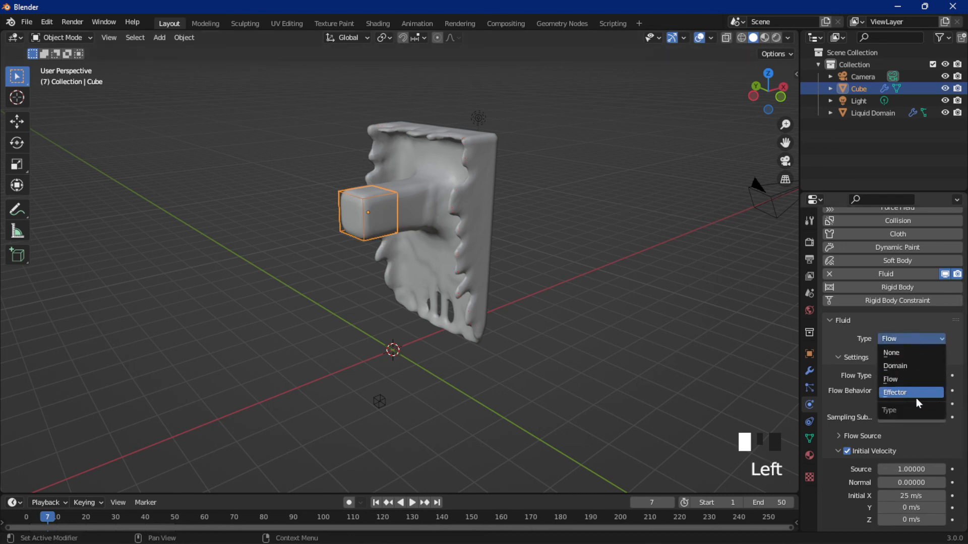